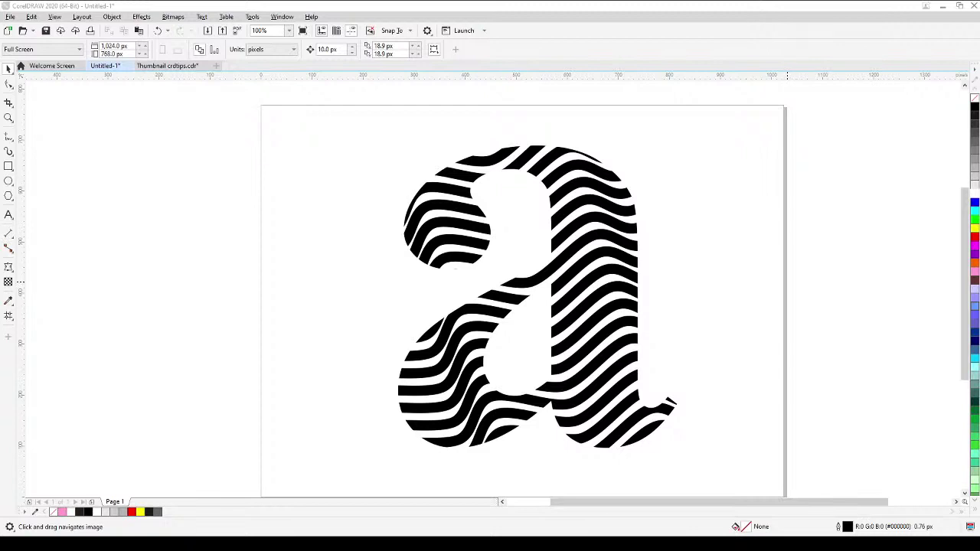
- Examine the finished letter a with its wavy black stripes, both close up and as a whole on the page
drag(682, 286, 727, 273)
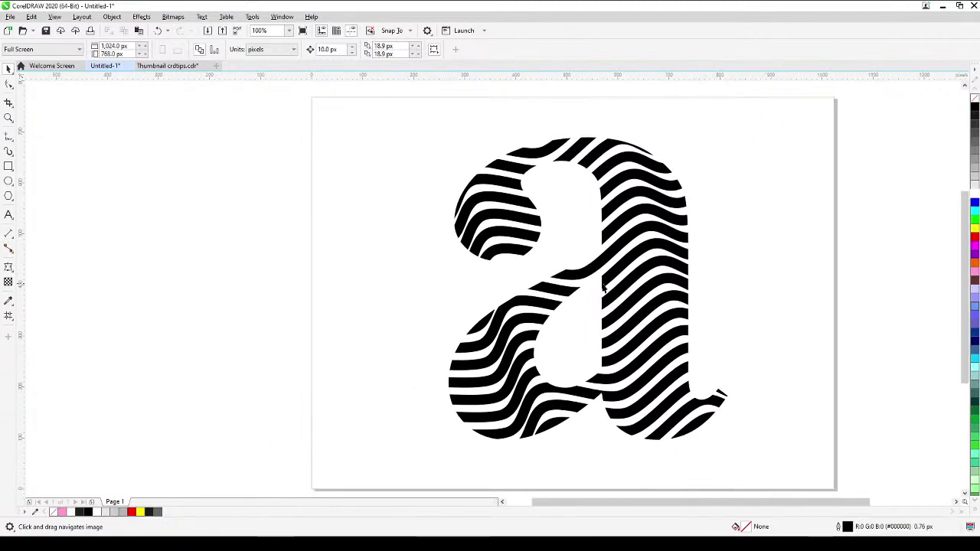
scroll(599, 289, down, 1)
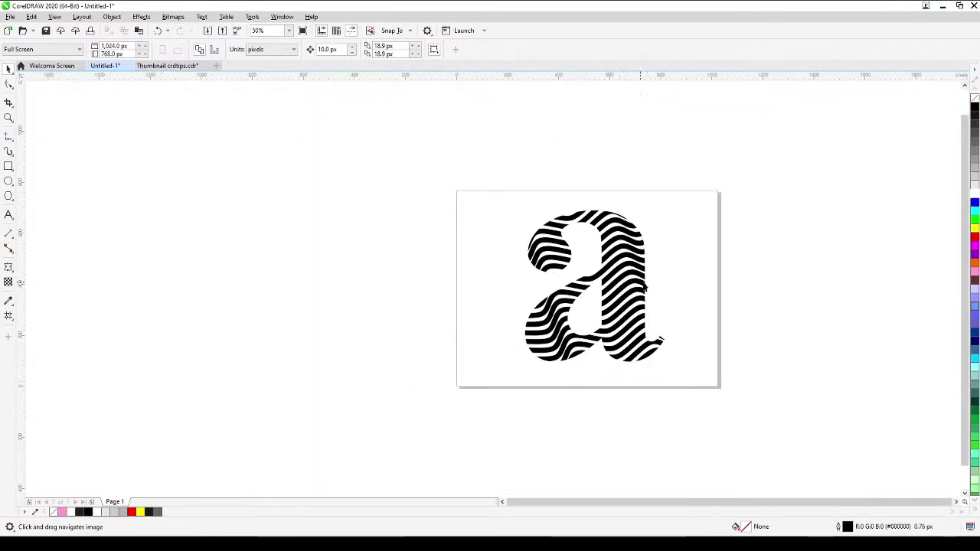
scroll(691, 289, up, 1)
scroll(691, 290, up, 1)
drag(684, 296, 702, 291)
scroll(698, 293, down, 1)
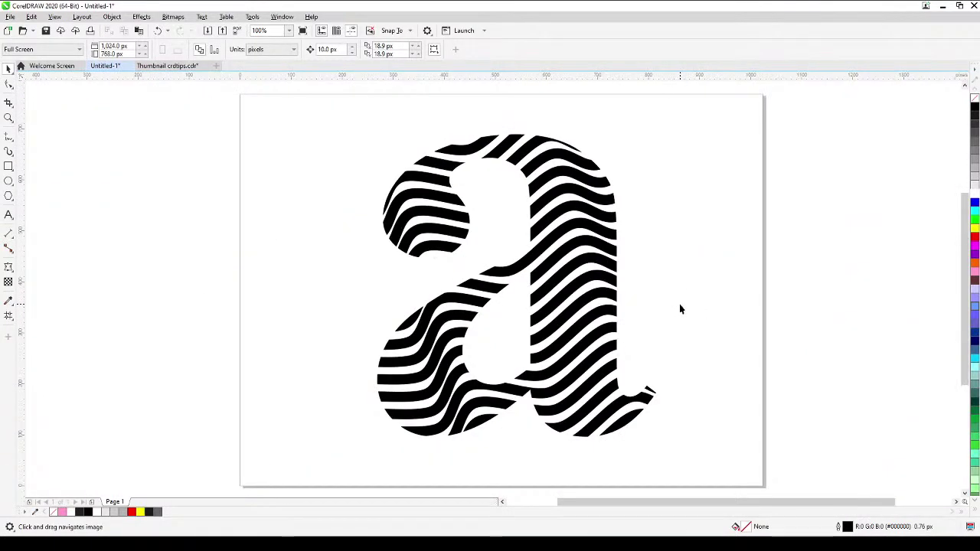
scroll(680, 308, down, 1)
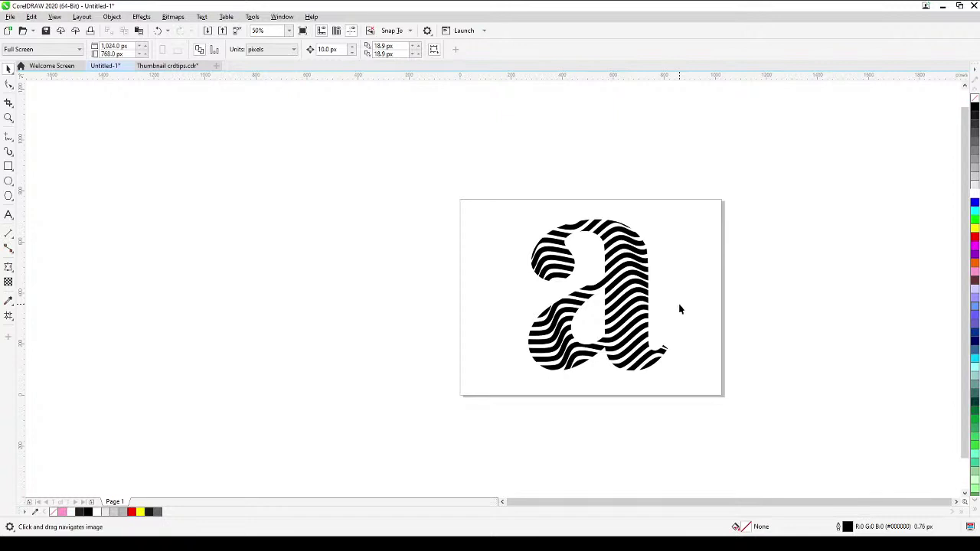
scroll(647, 324, up, 1)
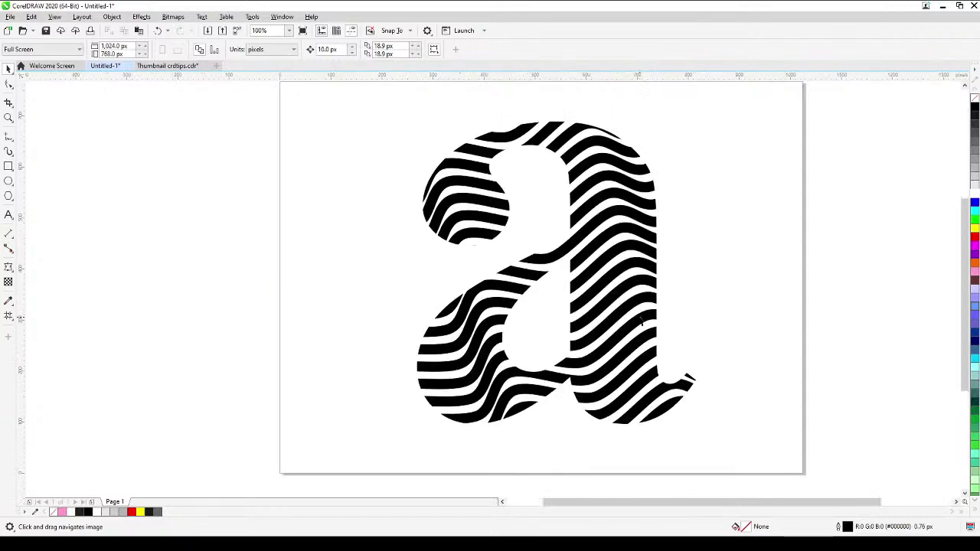
scroll(637, 240, down, 1)
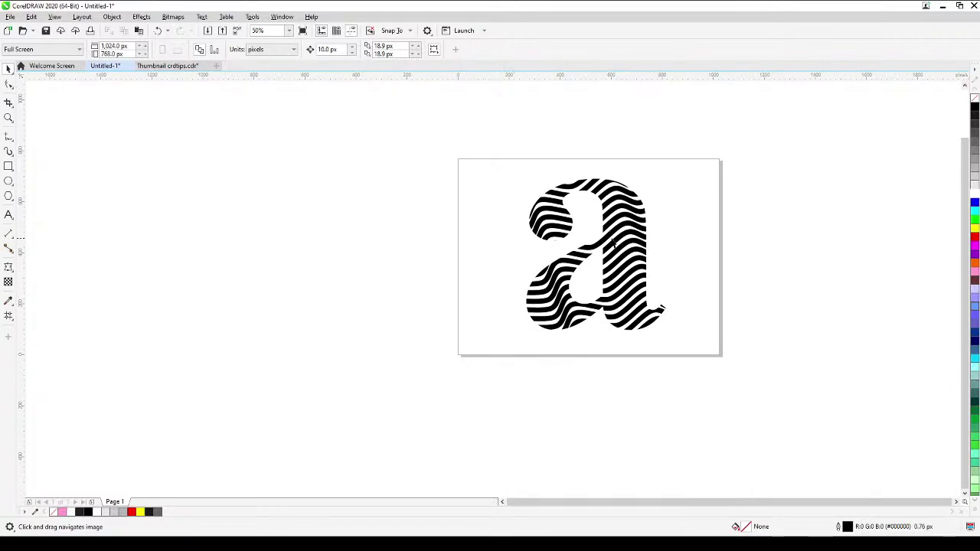
scroll(613, 243, up, 1)
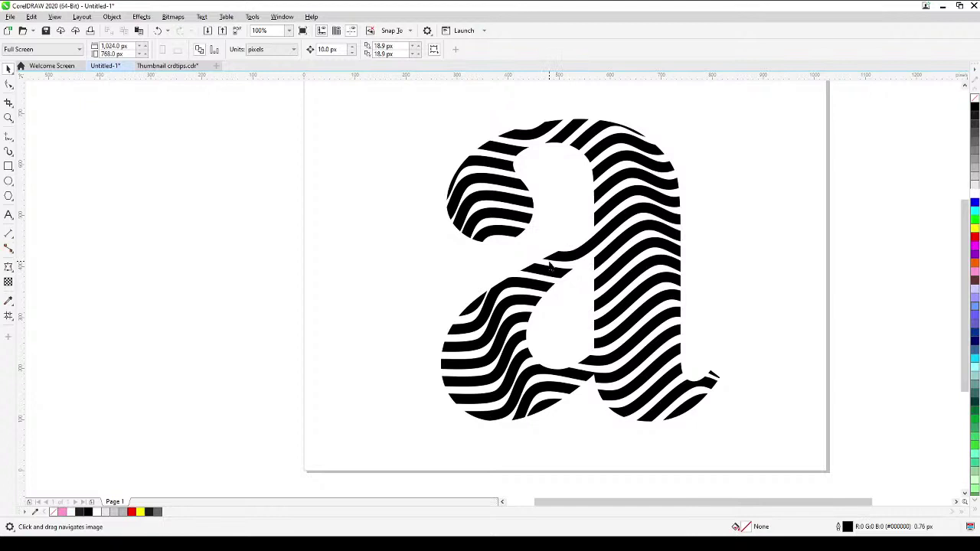
- Open the letter's PowerClip contents, examine the wavy stripe pattern against the letter outline, and leave the PowerClip editing
click(502, 167)
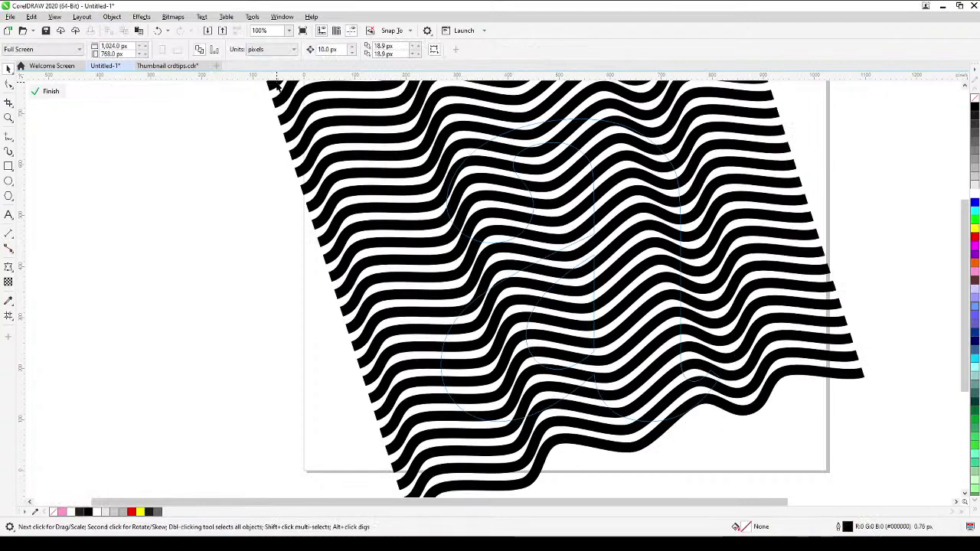
scroll(483, 201, up, 3)
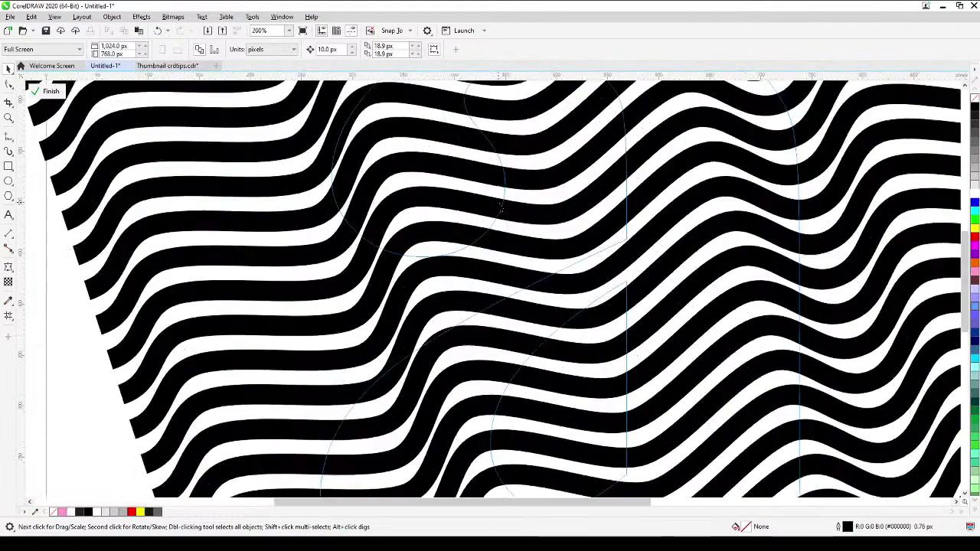
scroll(501, 207, down, 4)
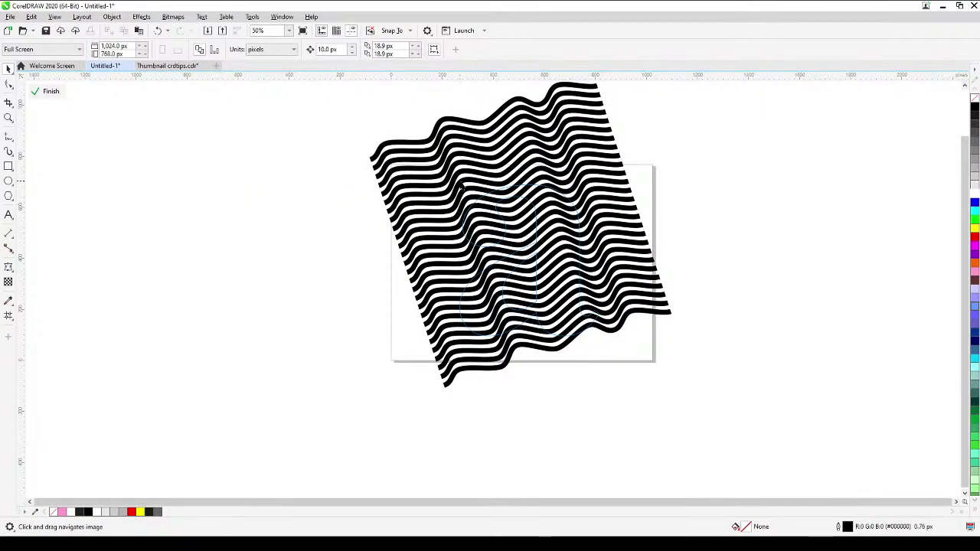
scroll(479, 219, up, 3)
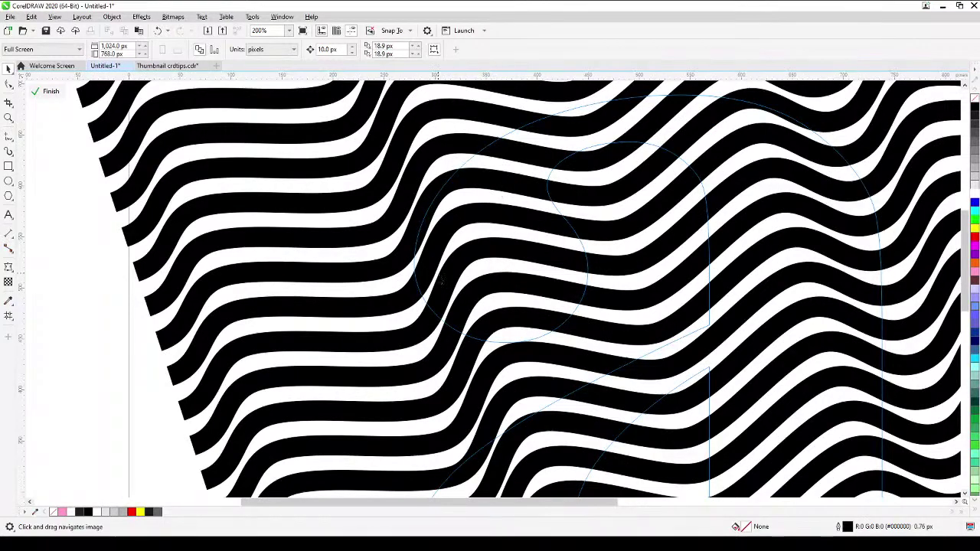
drag(639, 370, 577, 244)
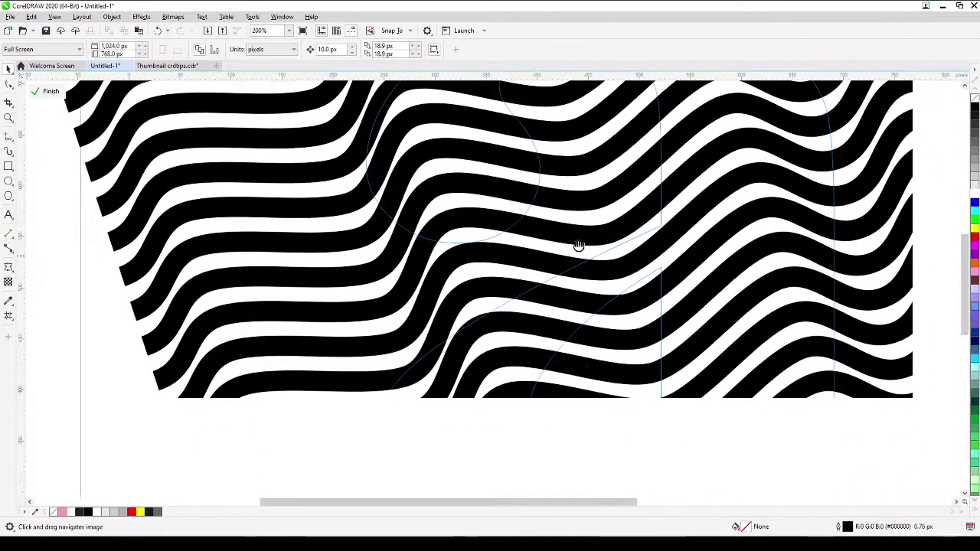
scroll(525, 298, down, 3)
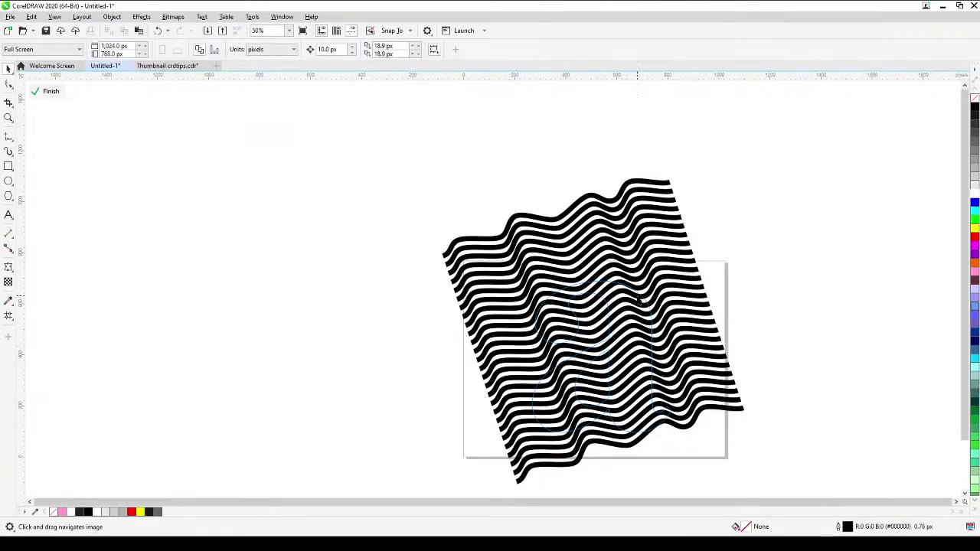
scroll(667, 286, up, 1)
scroll(564, 178, down, 1)
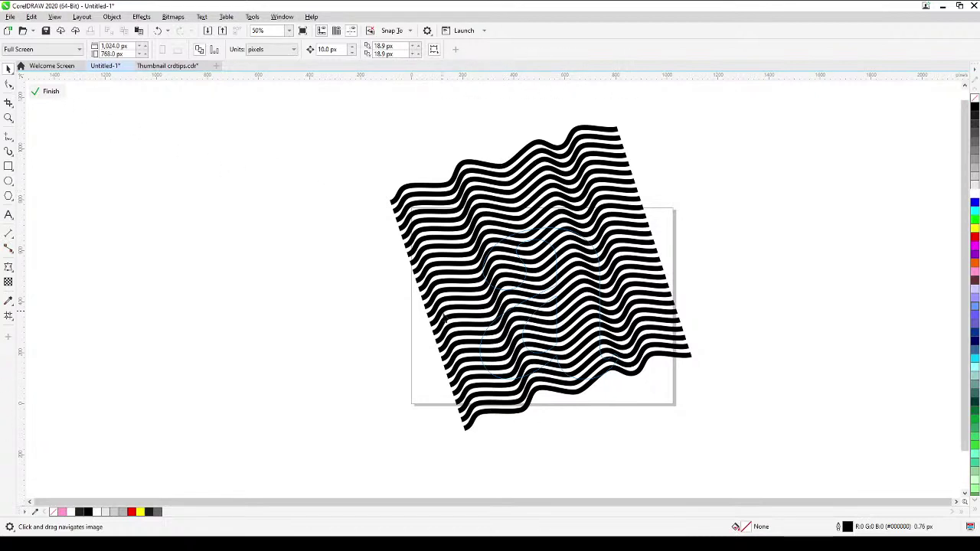
click(47, 92)
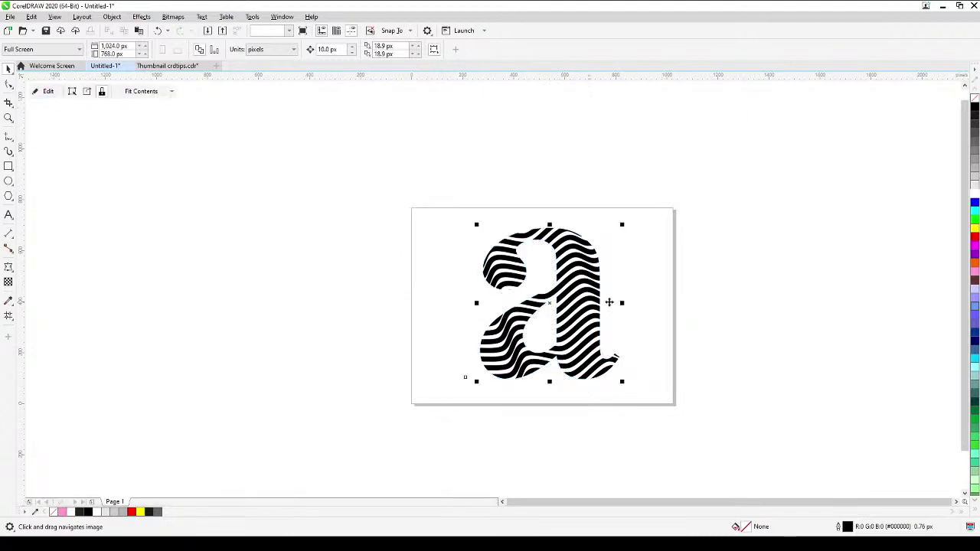
click(743, 316)
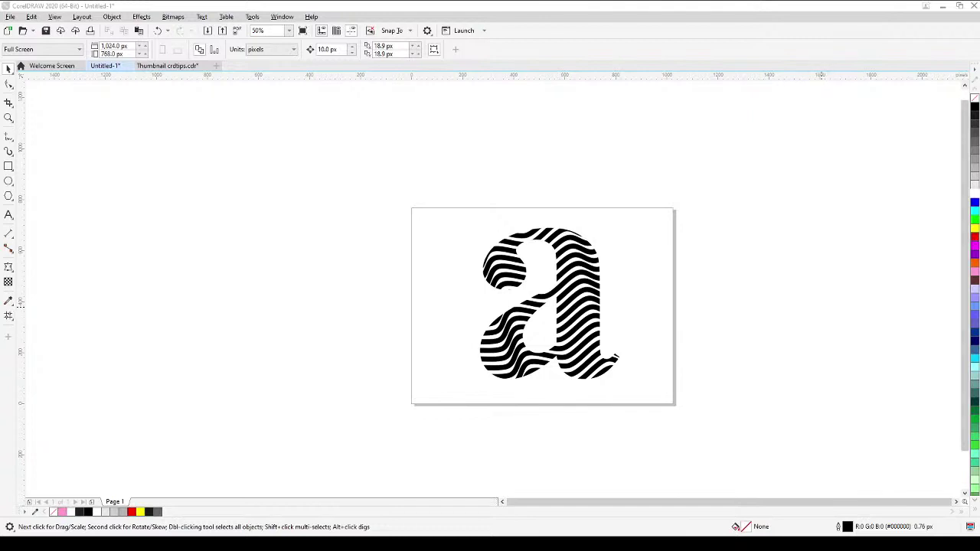
scroll(528, 301, up, 3)
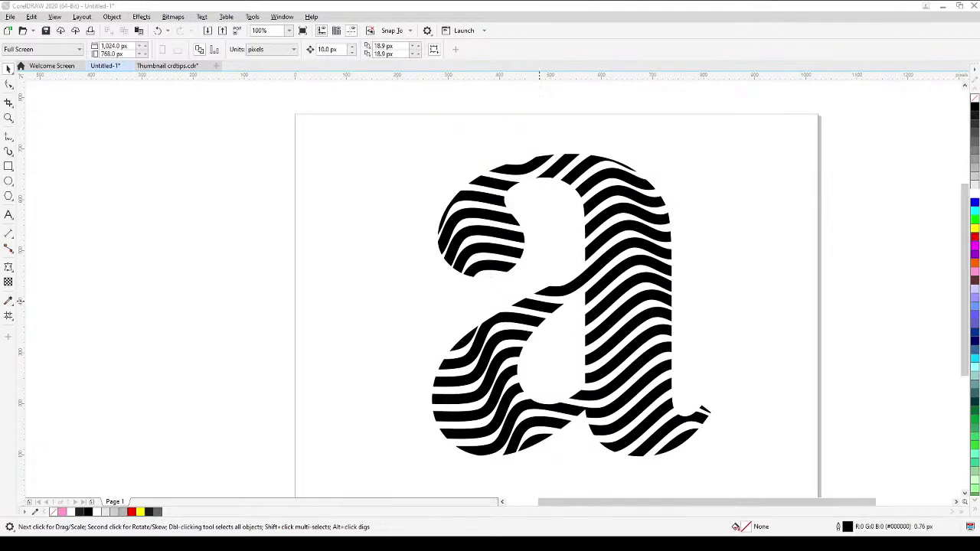
scroll(597, 306, down, 3)
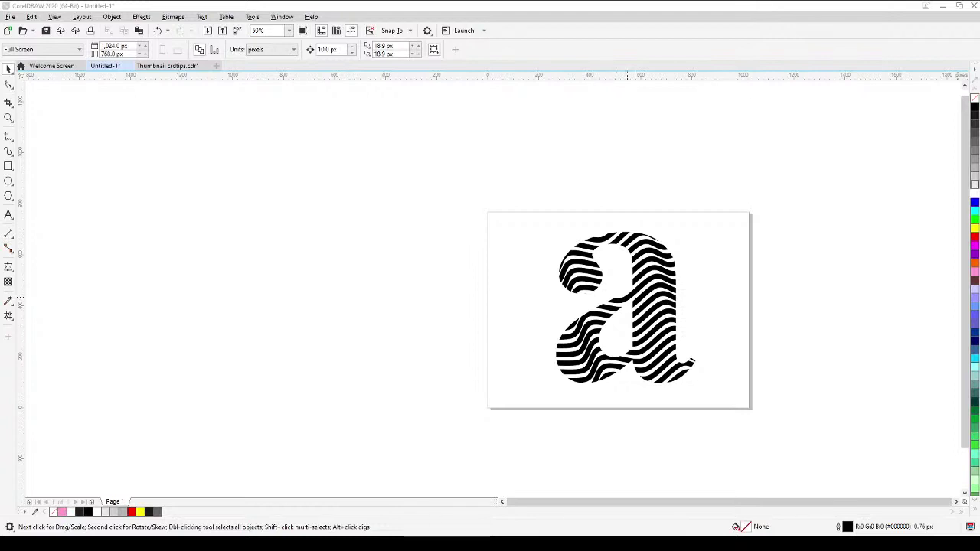
key(h)
scroll(766, 350, up, 2)
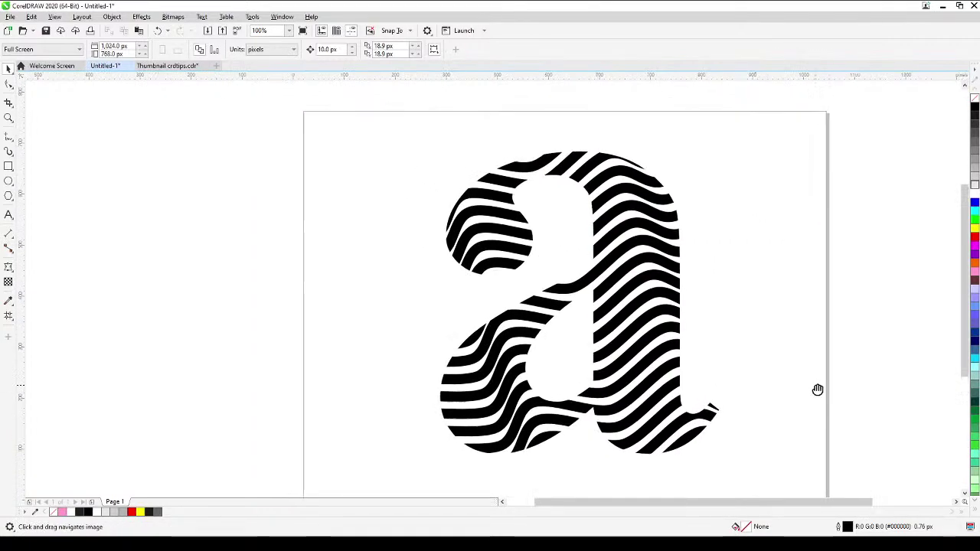
drag(649, 361, 664, 352)
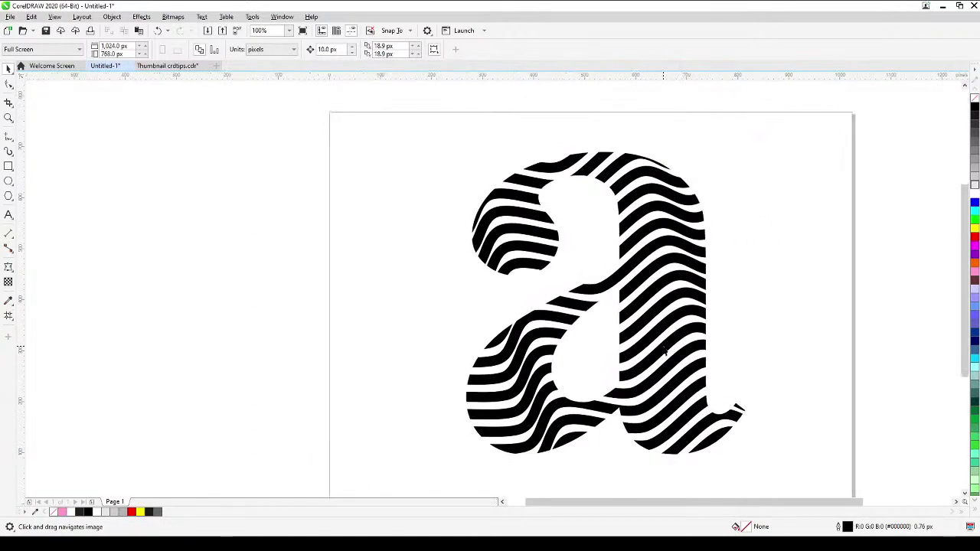
scroll(664, 351, down, 2)
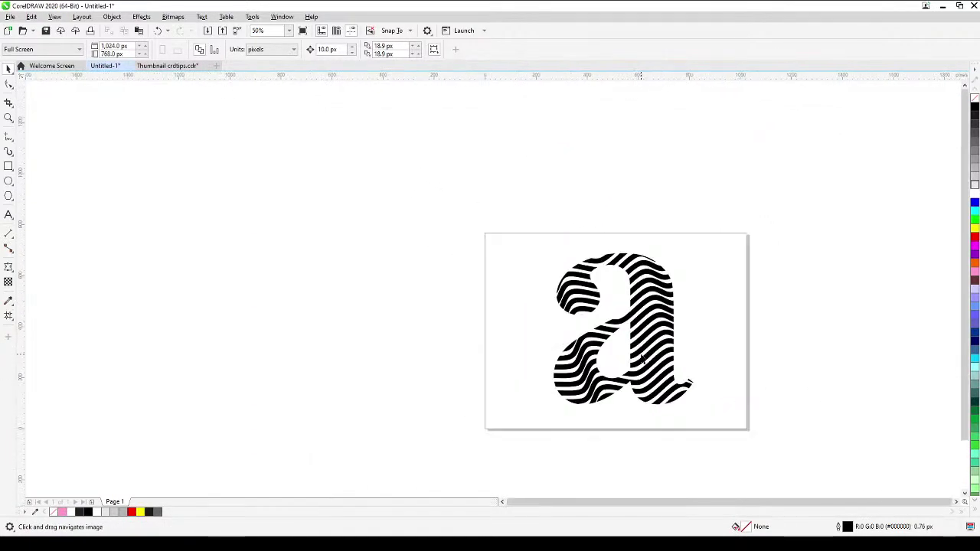
- Draw a straight horizontal line about 750 px long with the Freehand tool in the empty area left of the page
click(7, 138)
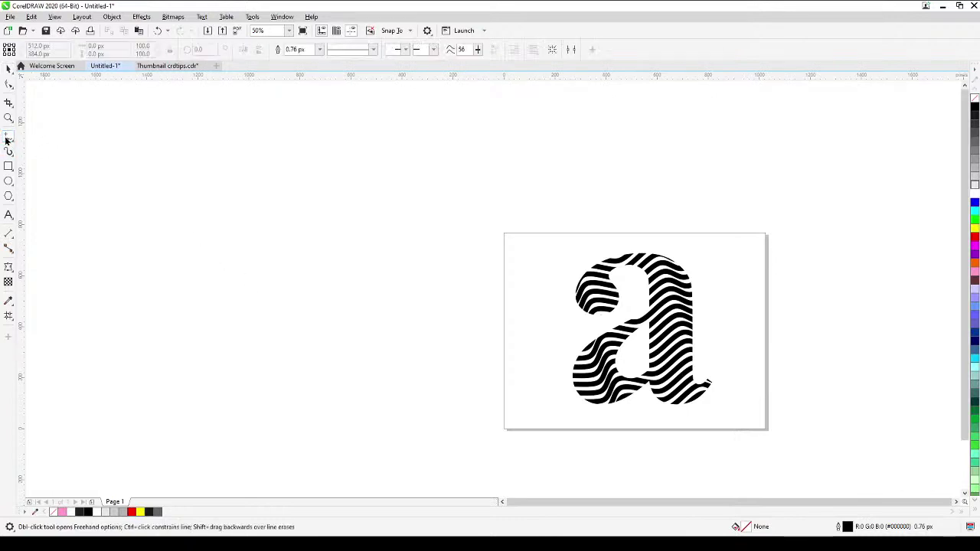
click(281, 258)
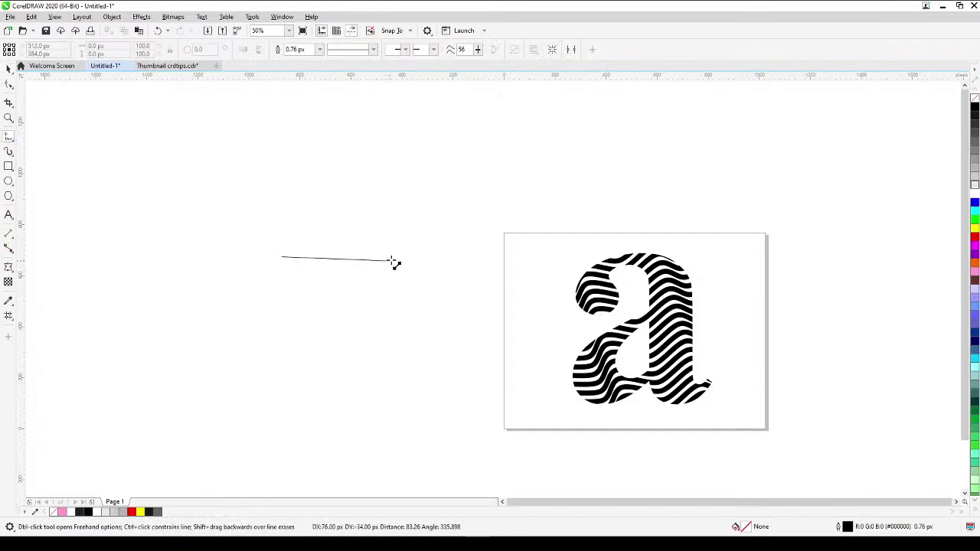
click(474, 258)
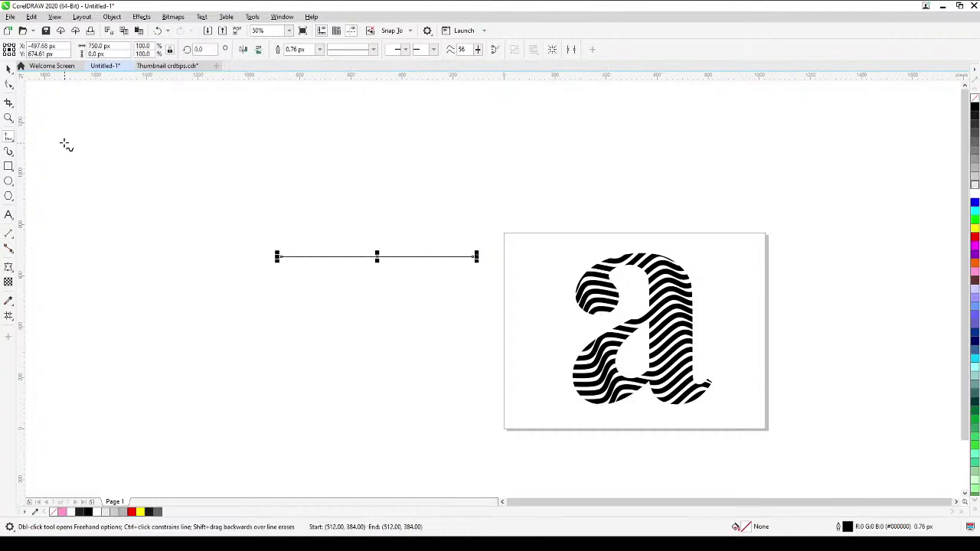
click(8, 71)
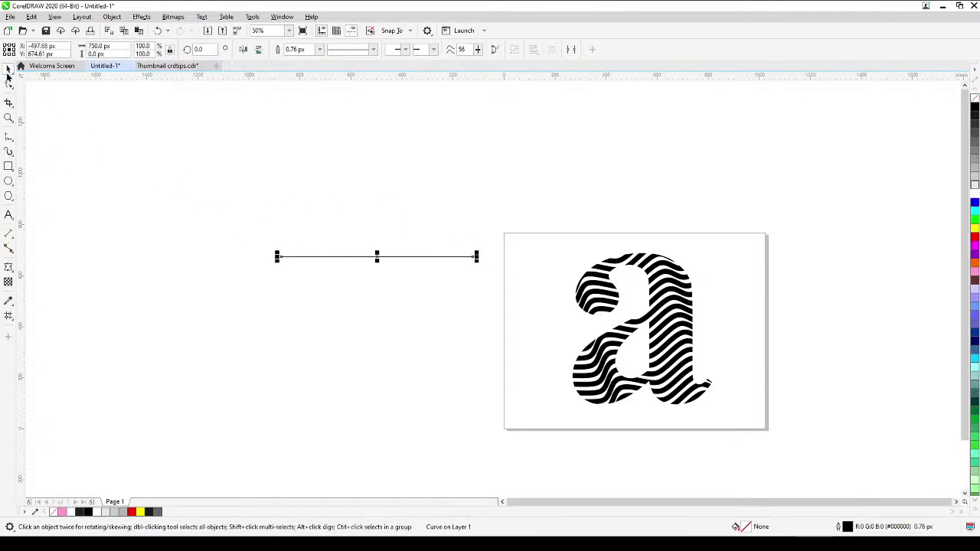
- Stretch the horizontal line outward at both ends to a length of about 1,306 px
scroll(538, 333, up, 2)
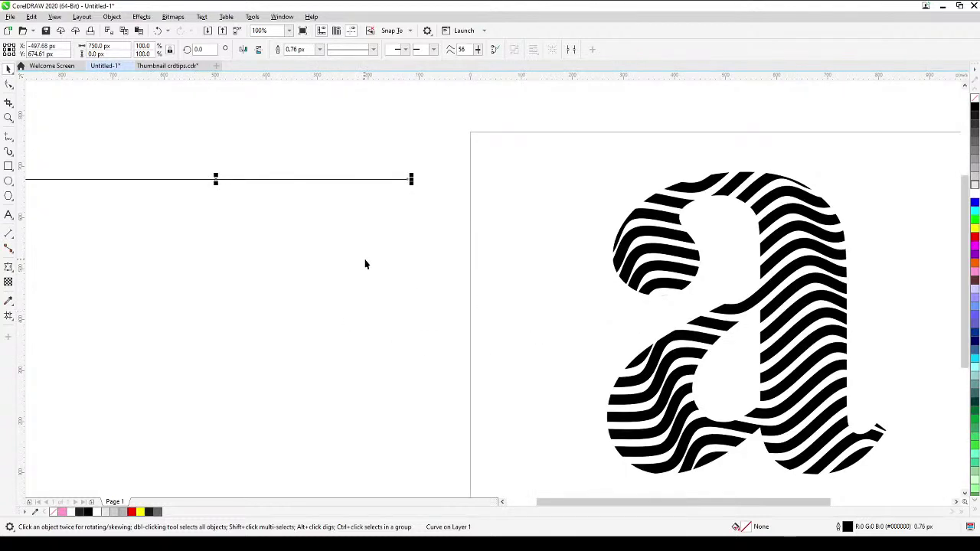
scroll(466, 284, down, 2)
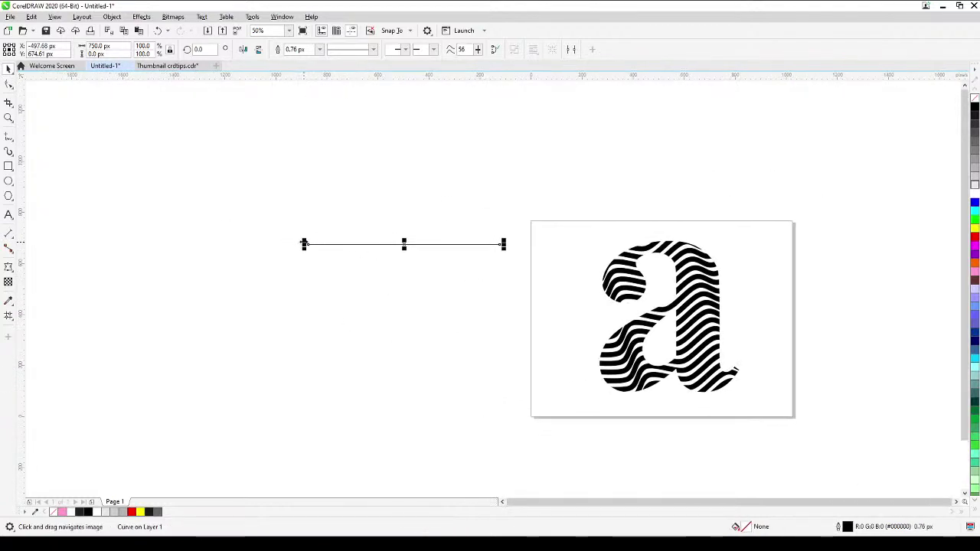
drag(304, 245, 177, 245)
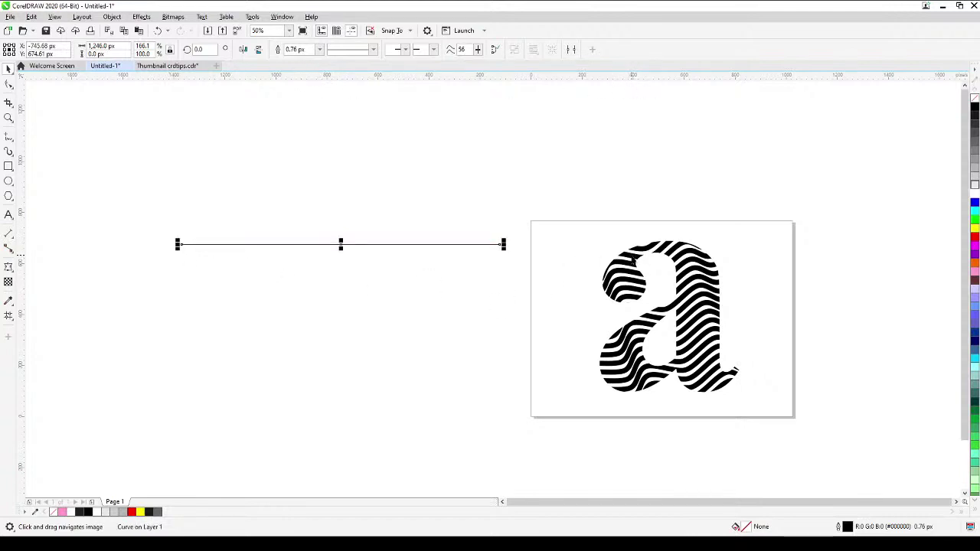
drag(505, 245, 519, 245)
drag(354, 317, 411, 306)
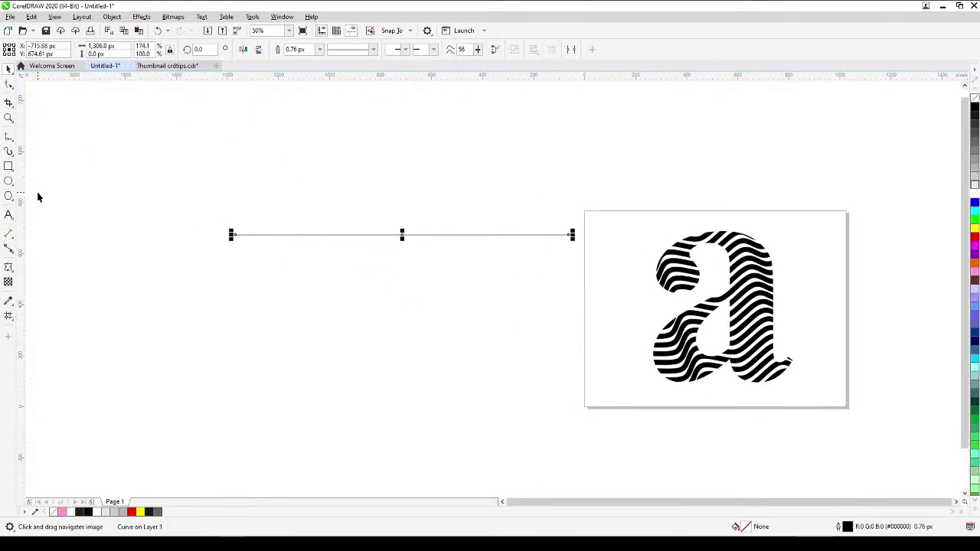
- Set the horizontal line's outline width to 16 px and clear the selection
double_click(838, 527)
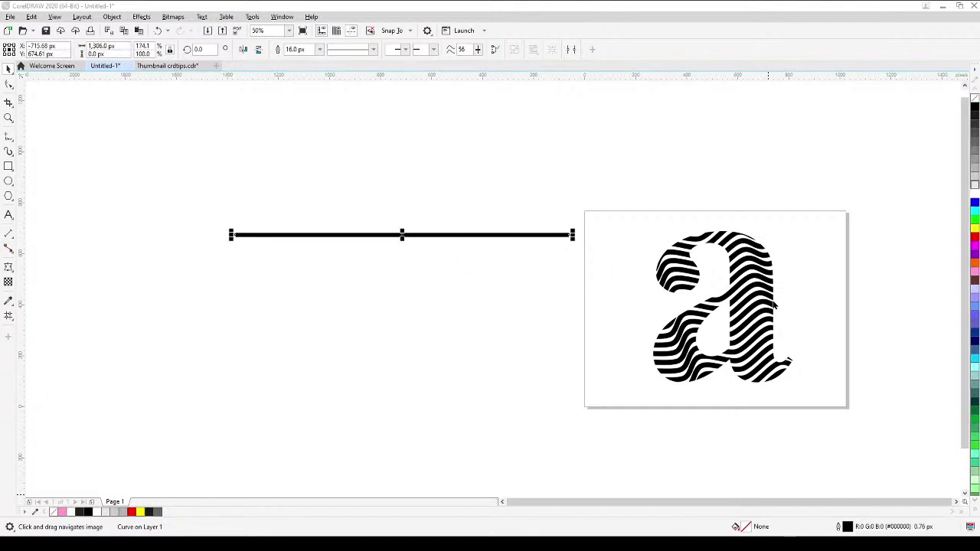
key(Escape)
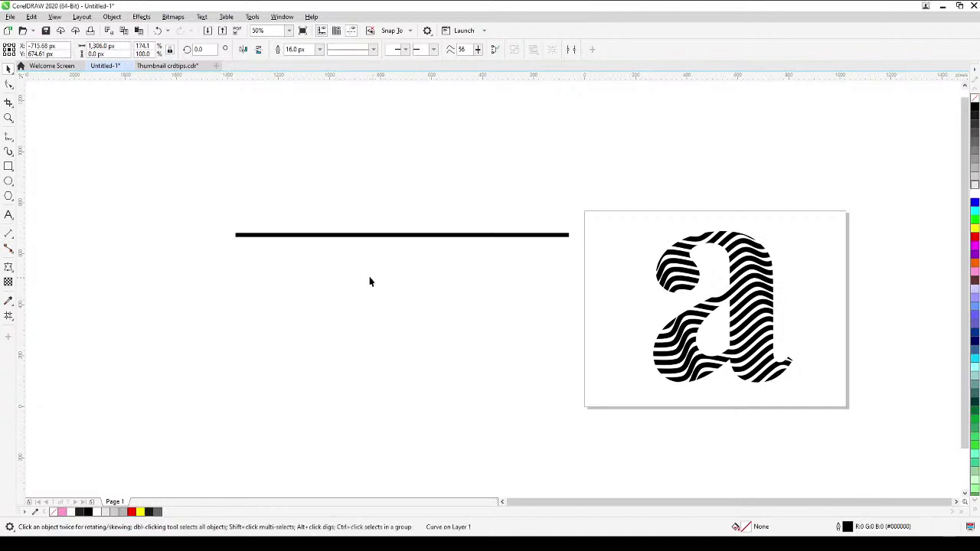
- Lengthen the thick line to about 1,650 px and move it slightly up and farther left from the page
double_click(513, 234)
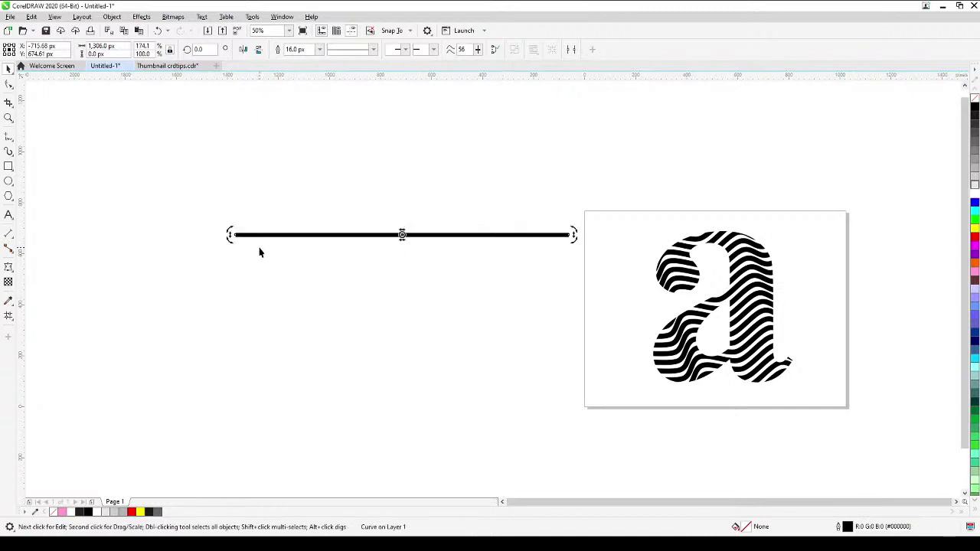
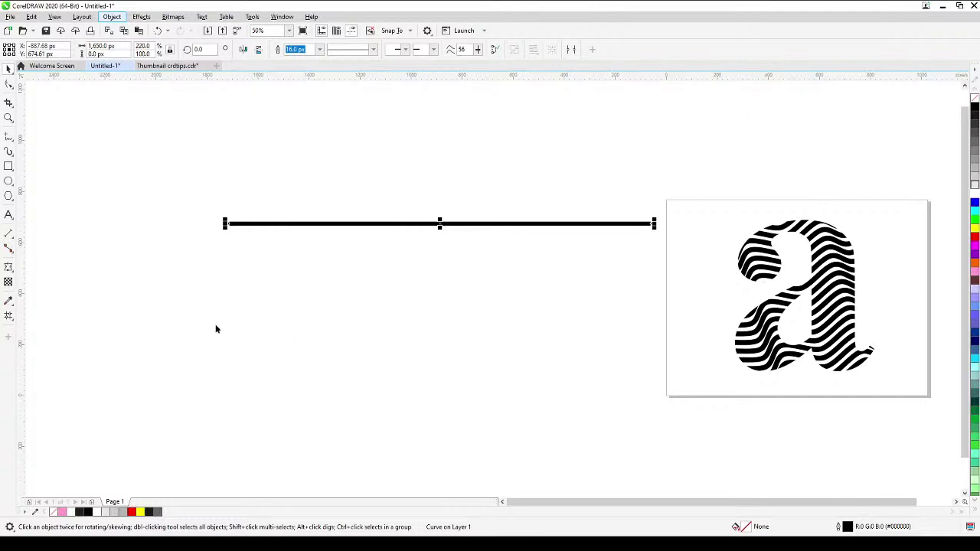
drag(319, 222, 278, 212)
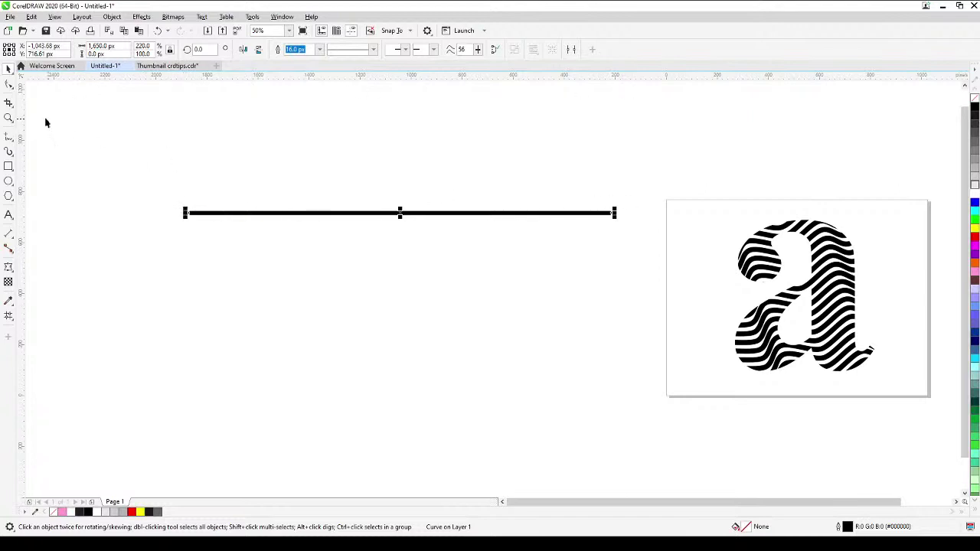
- Select both nodes of the thick line with the Shape tool and add nodes three times, giving 17 evenly spaced nodes
click(7, 86)
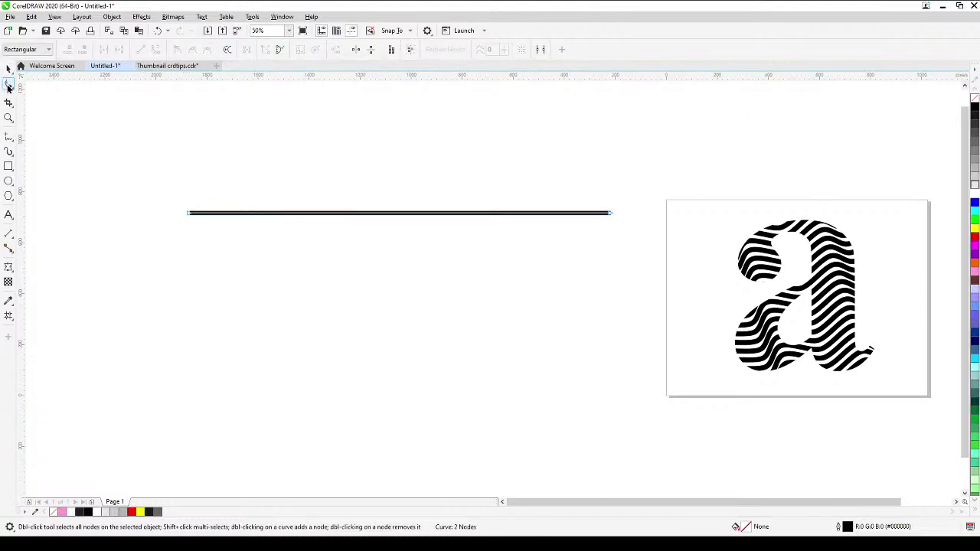
drag(150, 230, 622, 266)
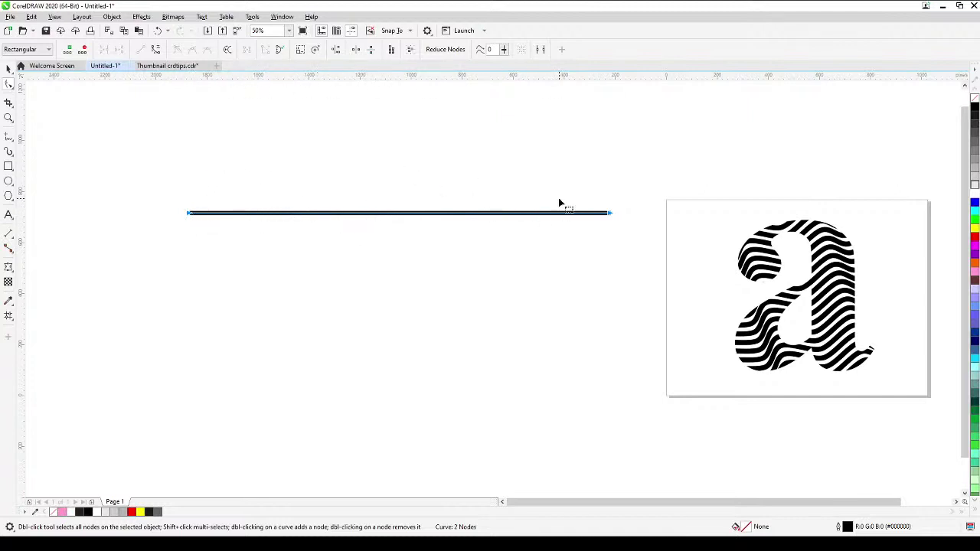
click(67, 50)
click(68, 52)
click(68, 50)
click(153, 179)
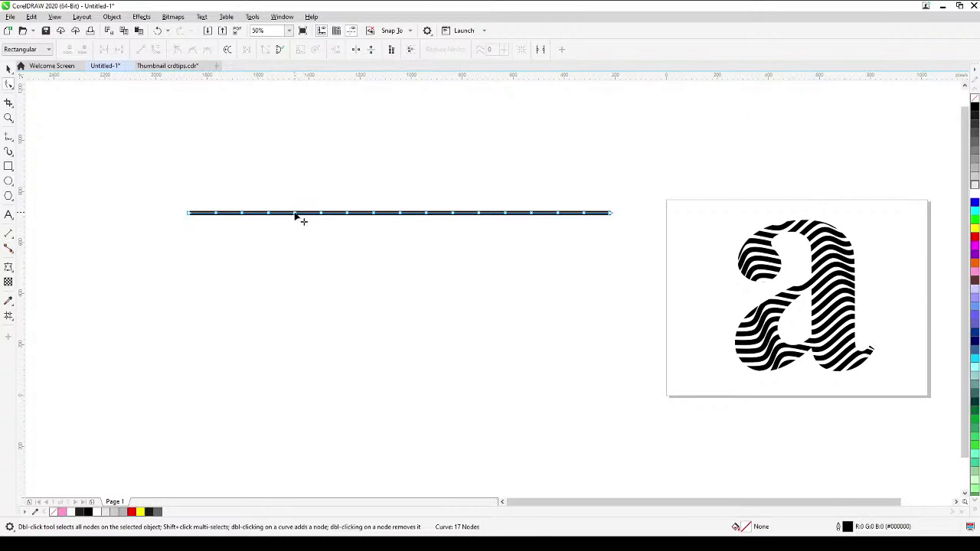
- Try raising the line's fifth node into an angular peak at two different heights, undoing each attempt
drag(295, 216, 296, 200)
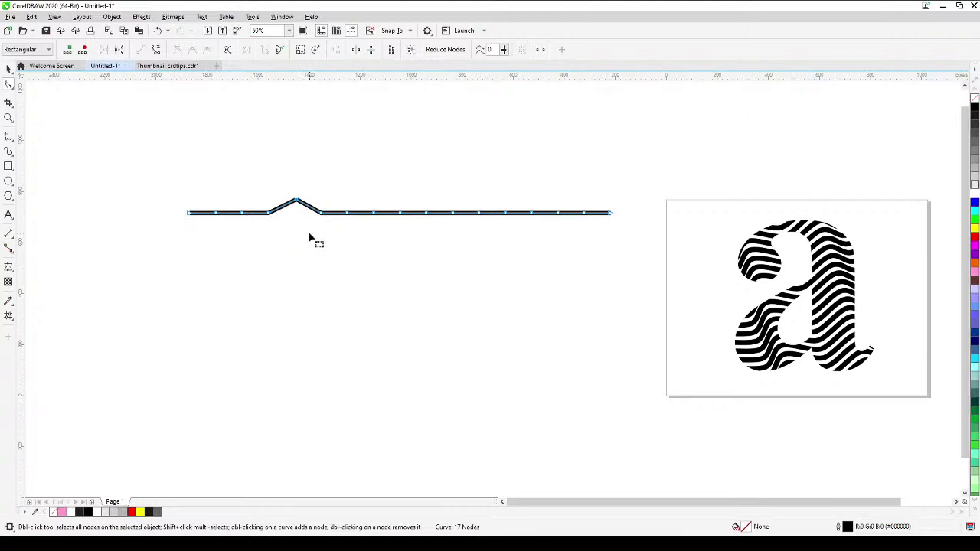
key(ctrl+z)
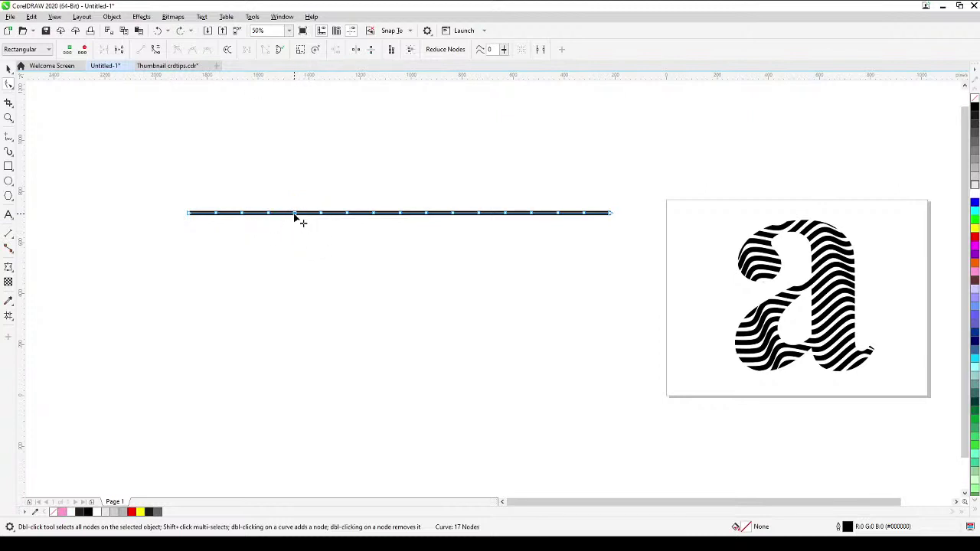
drag(295, 216, 297, 193)
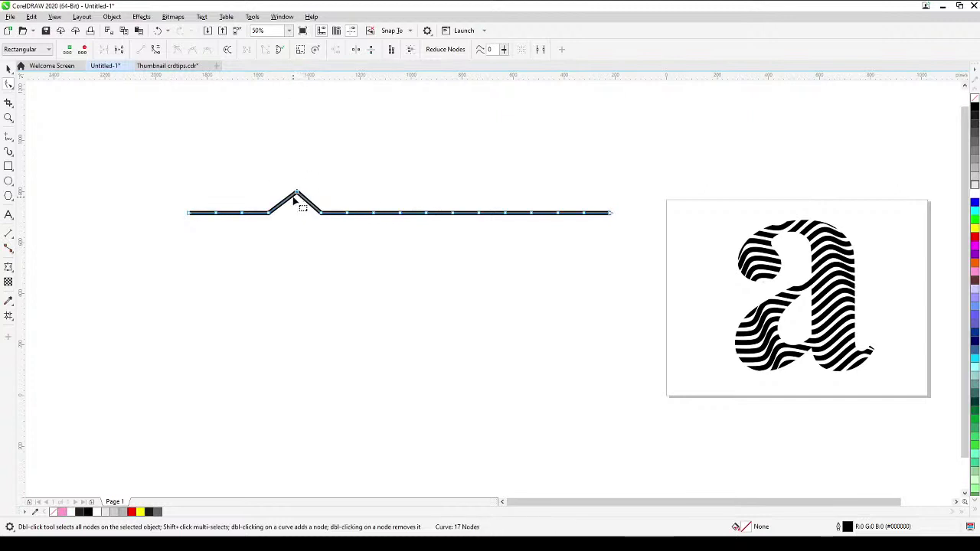
key(ctrl+z)
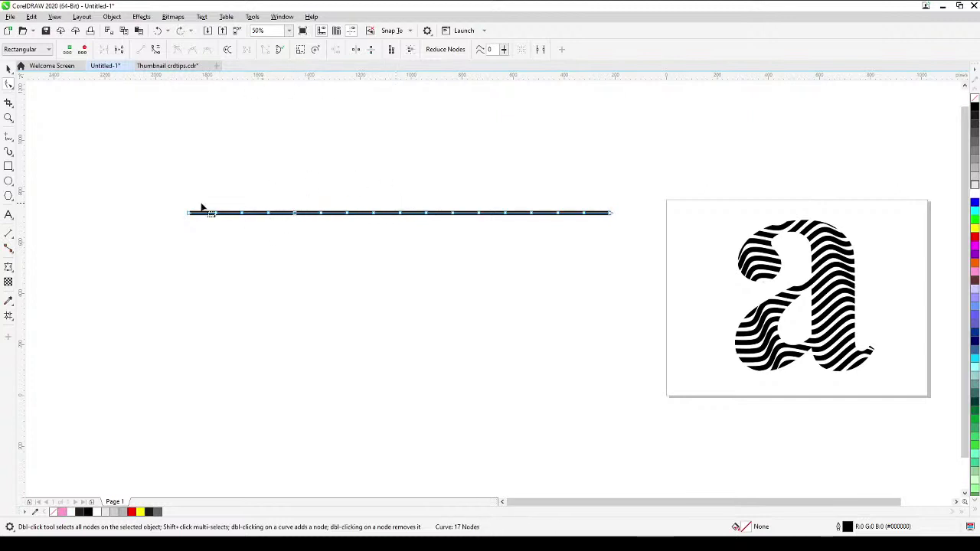
- Convert all of the line's segments to curves and clear the node selection
drag(151, 163, 636, 281)
click(154, 51)
click(241, 215)
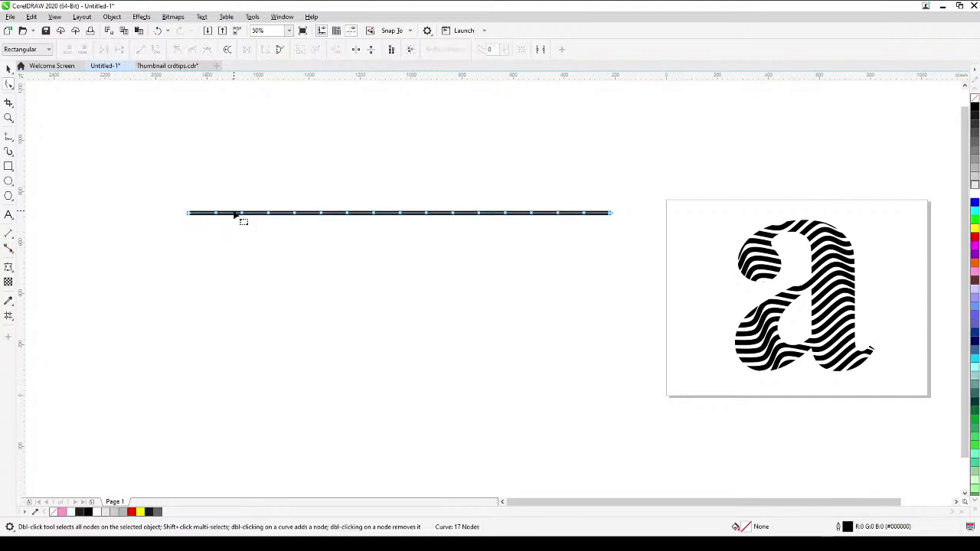
- Try pulling the line's third node up and slightly left into a smooth hump about 70 px high, and undo it
drag(242, 215, 233, 198)
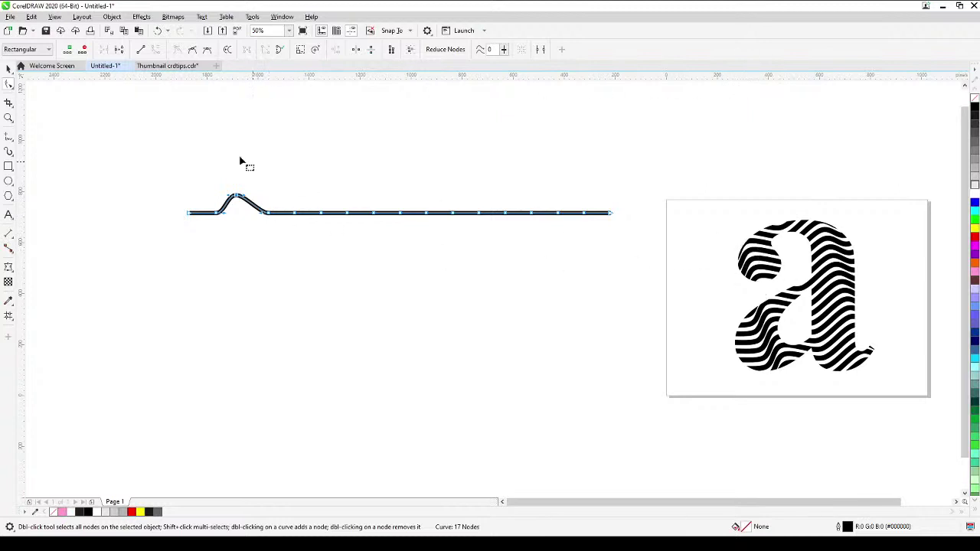
click(8, 69)
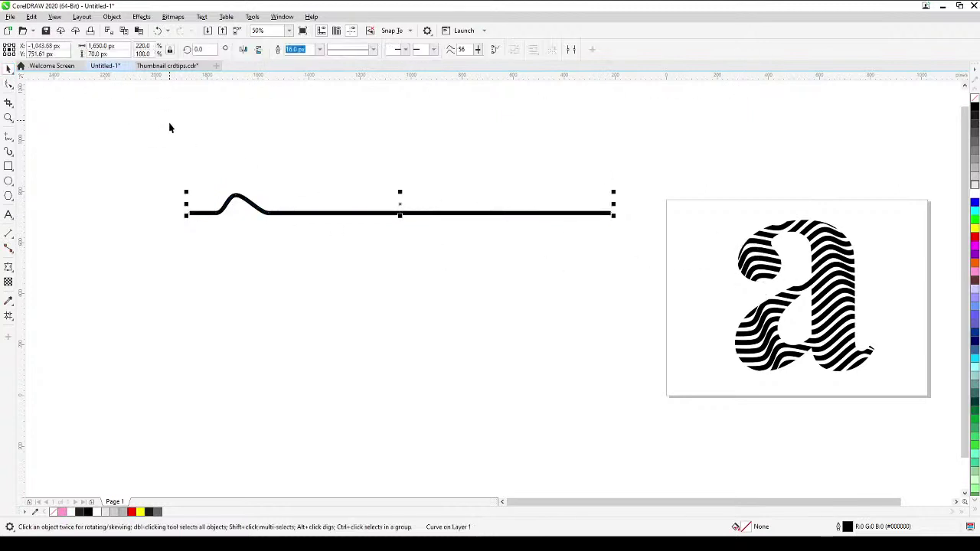
key(ctrl+z)
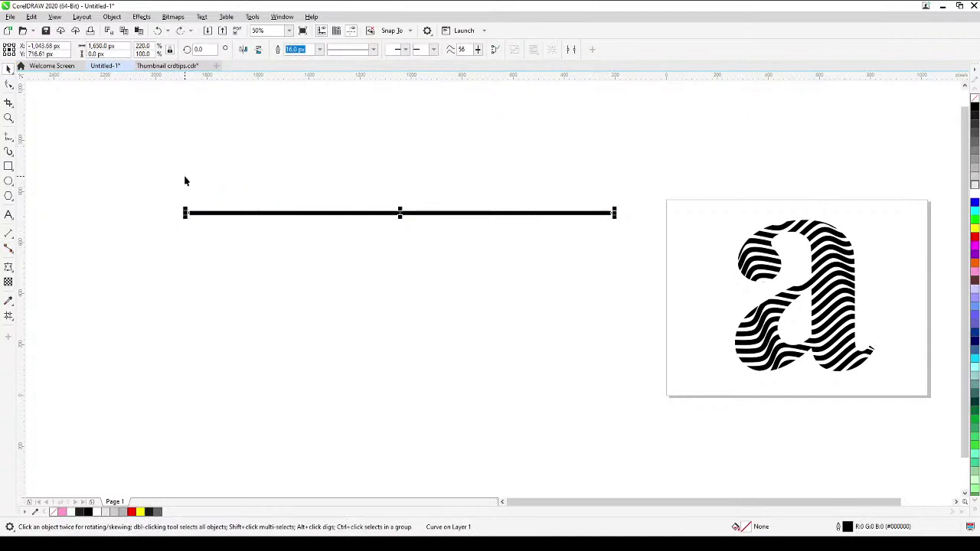
- Move the thick line slightly up and left, and place a duplicate 56 px directly below it
key(Escape)
drag(230, 217, 227, 182)
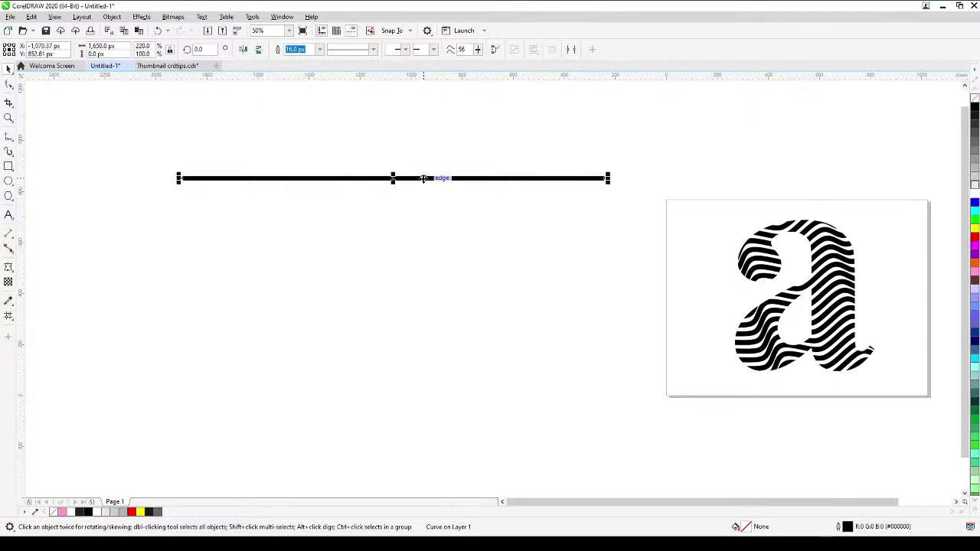
drag(423, 178, 410, 198)
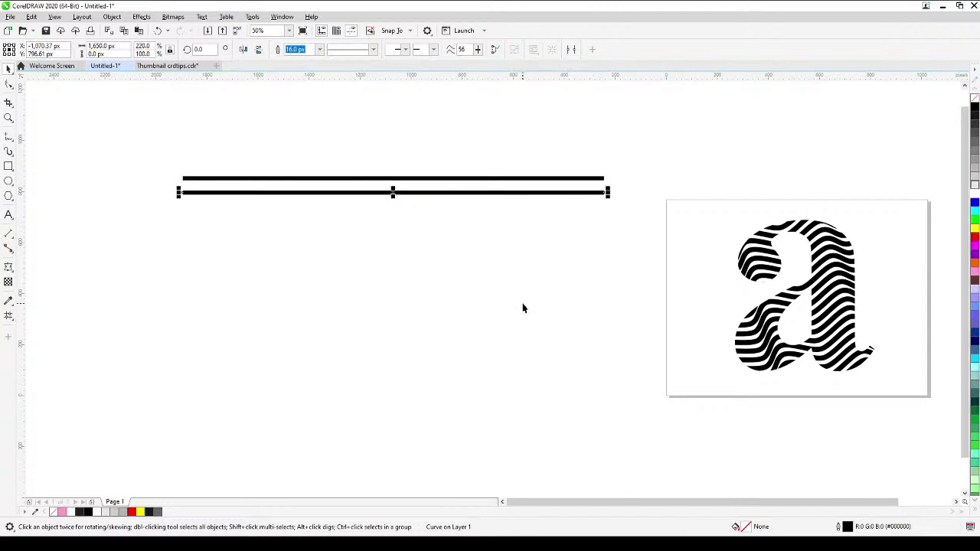
- Repeat the downward duplication at the same spacing until 21 parallel lines are stacked, and clear the selection
key(ctrl+r)
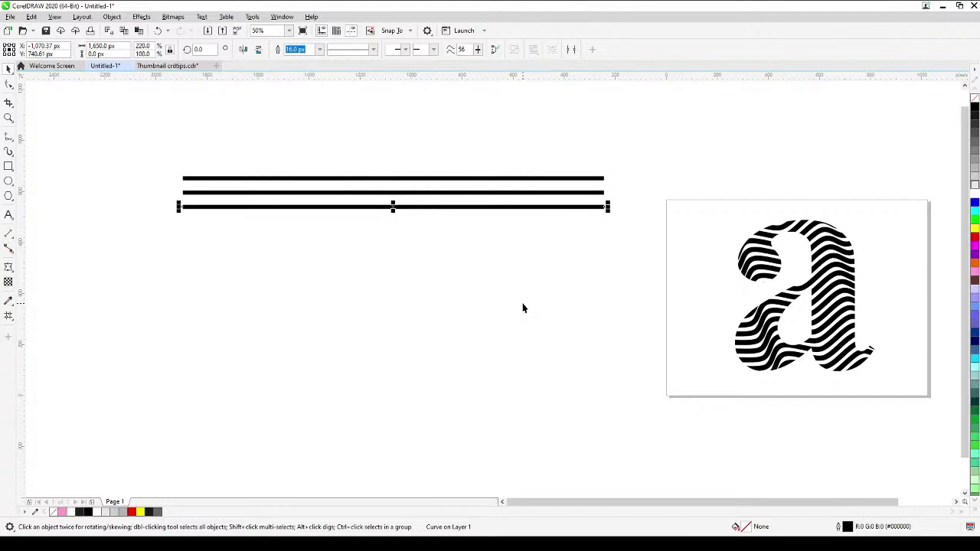
key(ctrl+r)
key(ctrl+r)
key(ctrl+r)
key(ctrl+r)
key(ctrl+r)
key(ctrl+r)
key(ctrl+r)
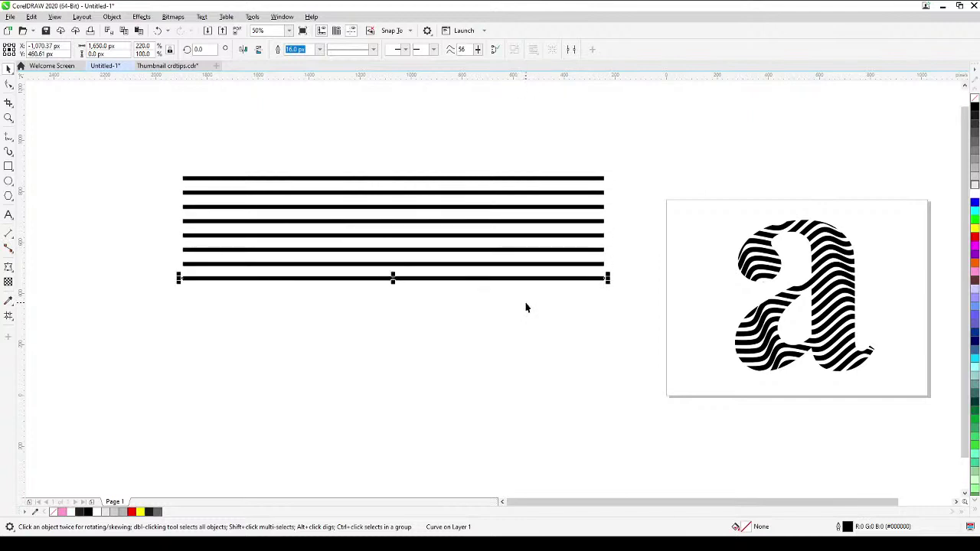
key(ctrl+r)
key(ctrl+r)
key(ctrl+r)
key(ctrl+r)
key(ctrl+r)
key(ctrl+r)
key(ctrl+r)
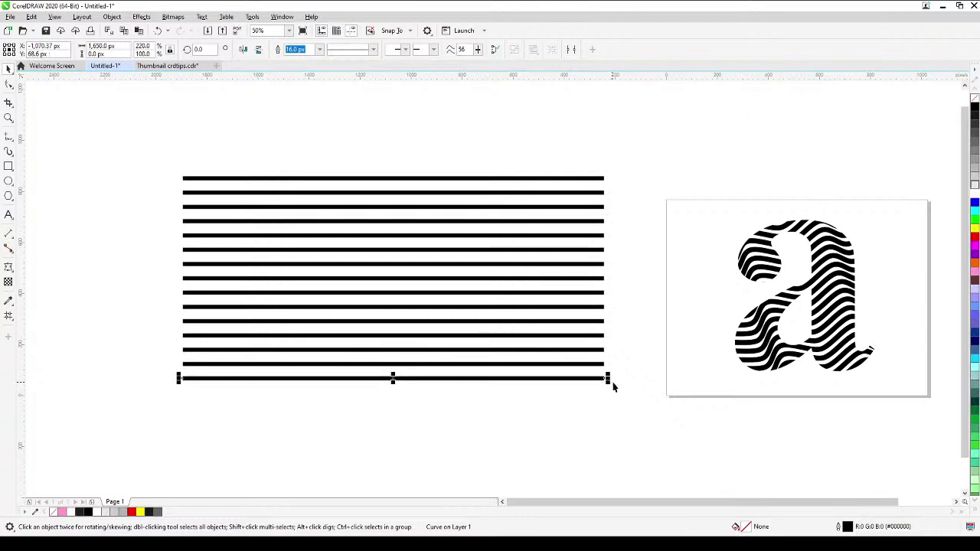
key(ctrl+r)
key(ctrl+r)
key(ctrl+r)
key(ctrl+r)
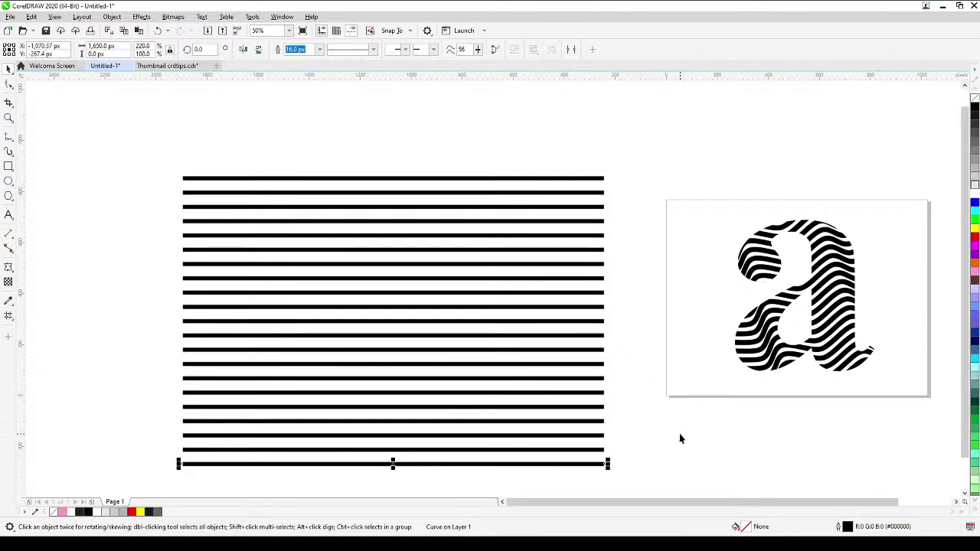
key(Escape)
- Select all 21 stacked lines and set their outline width to 25 px
drag(674, 430, 702, 406)
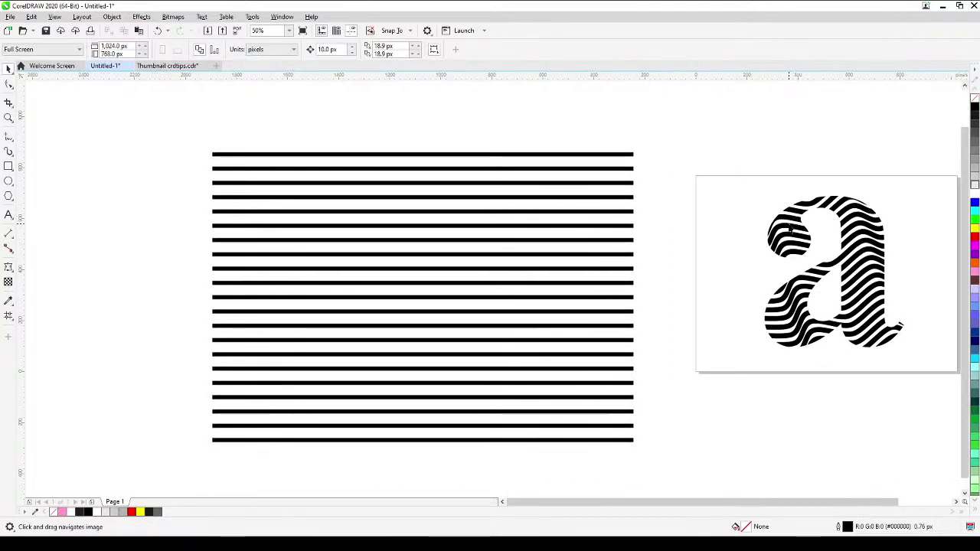
drag(171, 124, 655, 470)
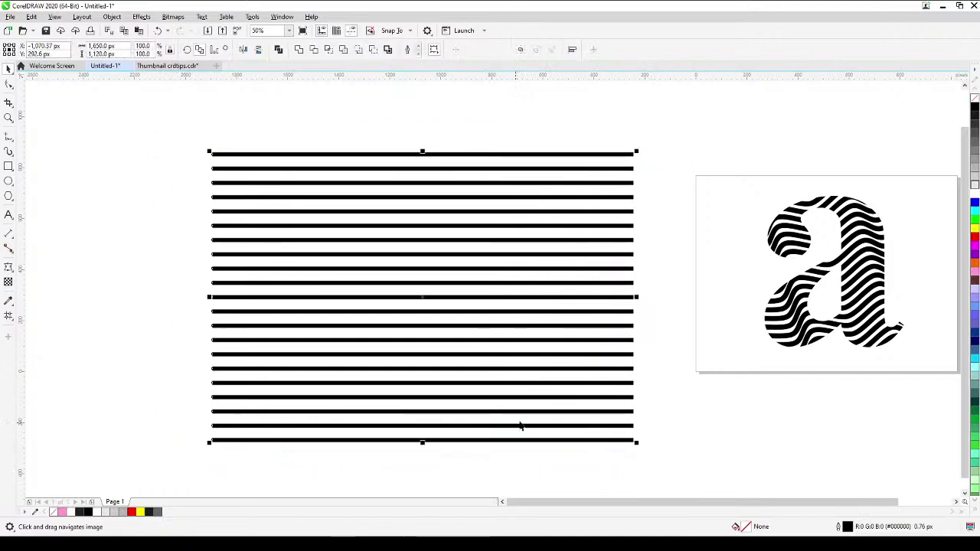
double_click(838, 528)
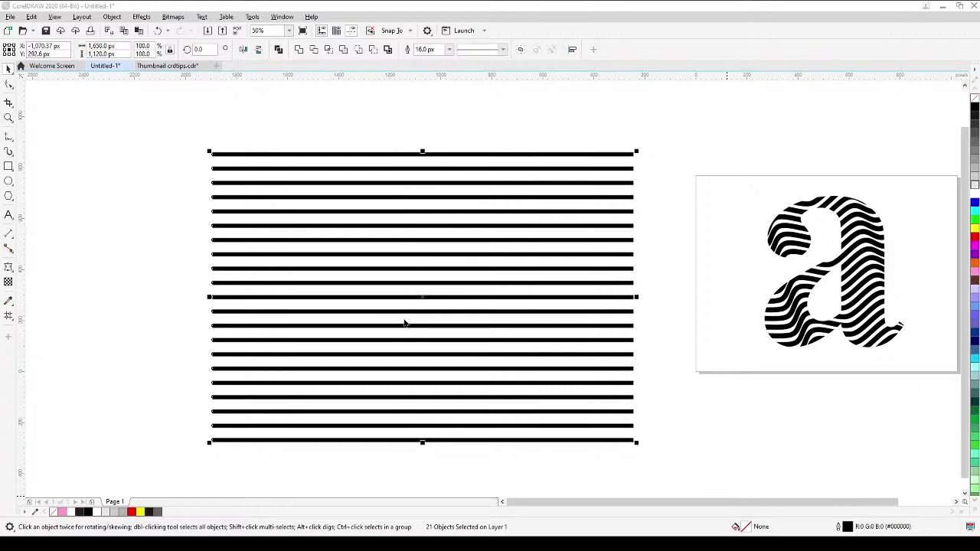
key(Return)
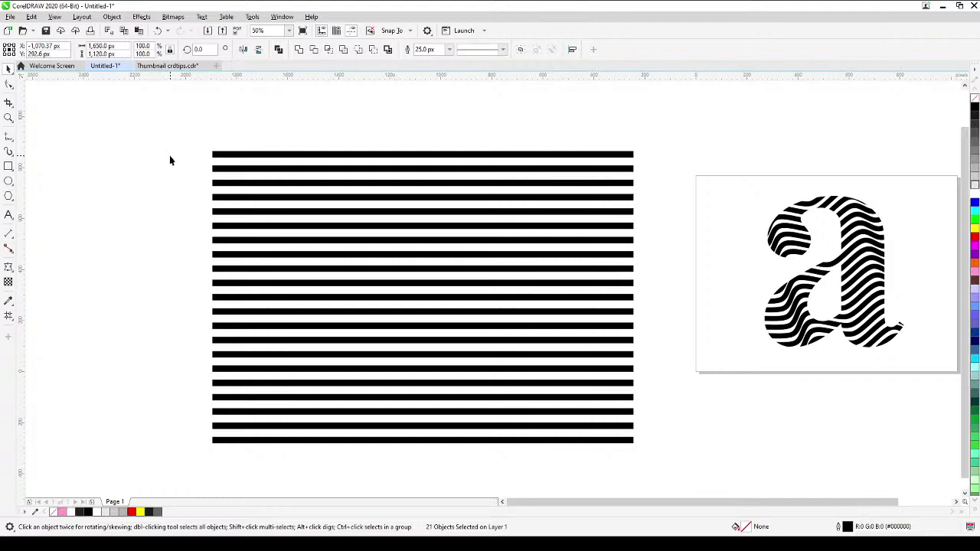
- Reselect all 21 thickened lines and combine them into a single curve object
click(201, 136)
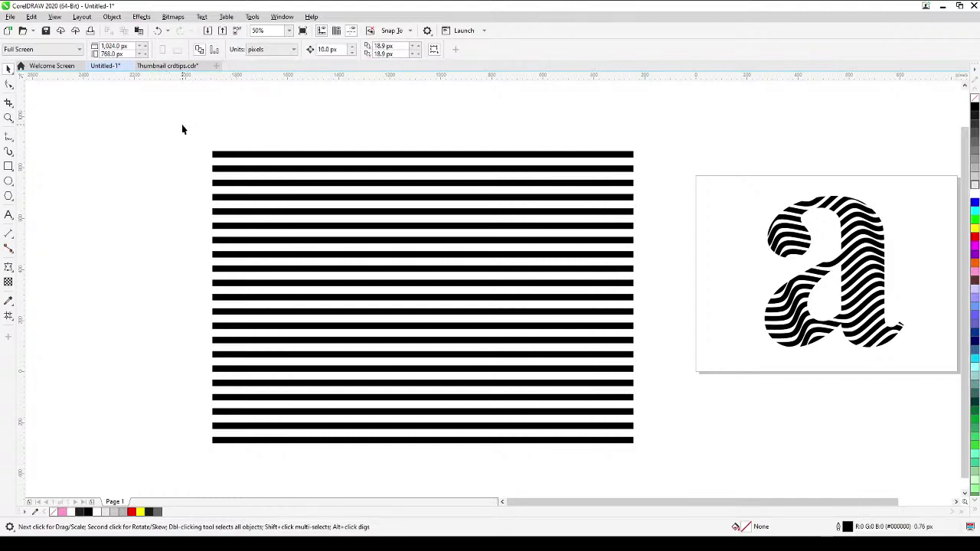
drag(182, 125, 645, 469)
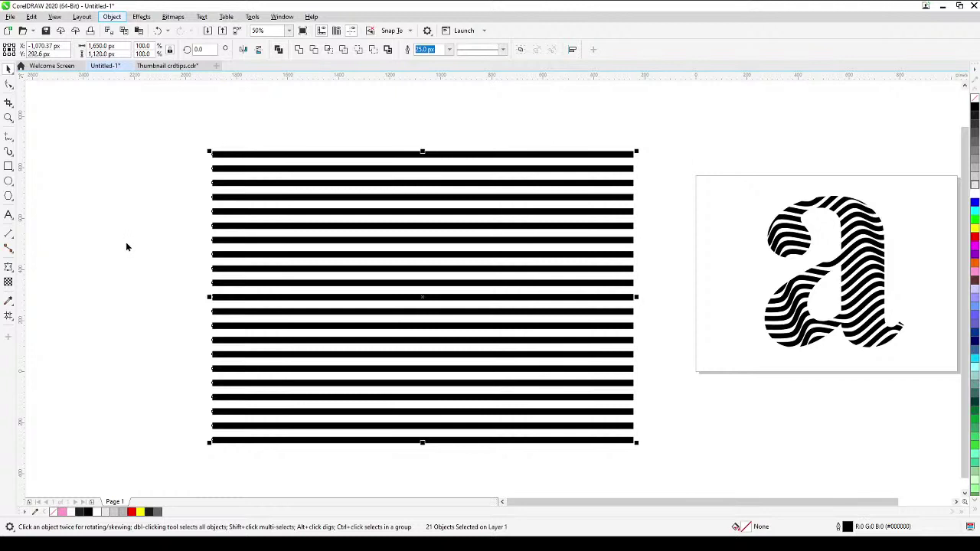
key(ctrl+l)
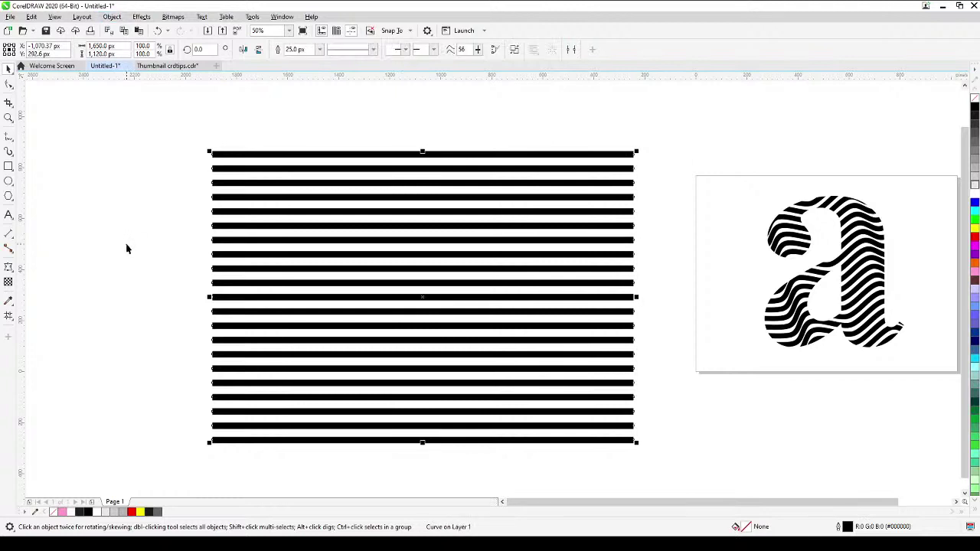
- Pull the second, fourth and sixth node columns together up and left into three equal waves, and lower the peaks slightly
click(9, 85)
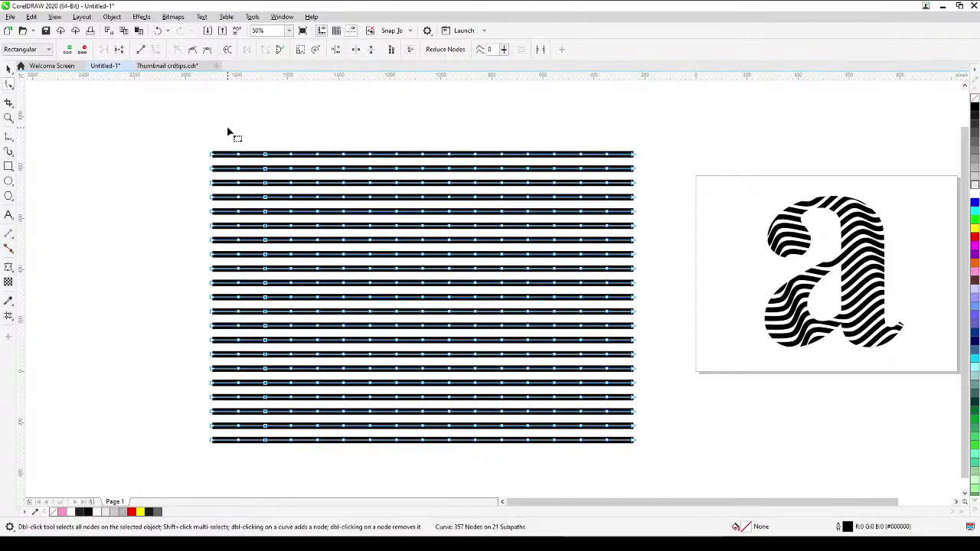
drag(229, 136, 248, 475)
drag(279, 124, 303, 465)
drag(334, 130, 357, 467)
drag(292, 158, 276, 132)
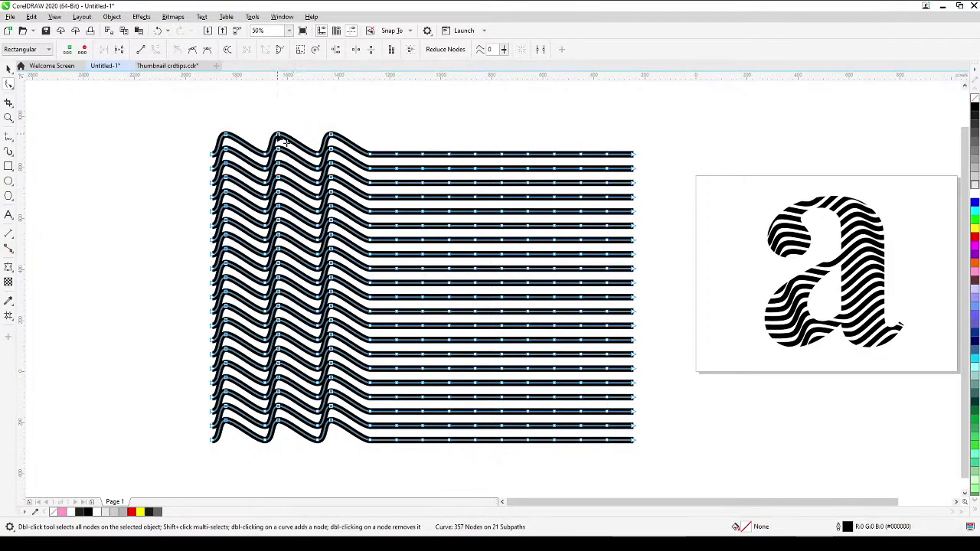
mouse_move(286, 143)
mouse_down()
mouse_move(298, 147)
mouse_move(284, 132)
mouse_move(292, 149)
mouse_up()
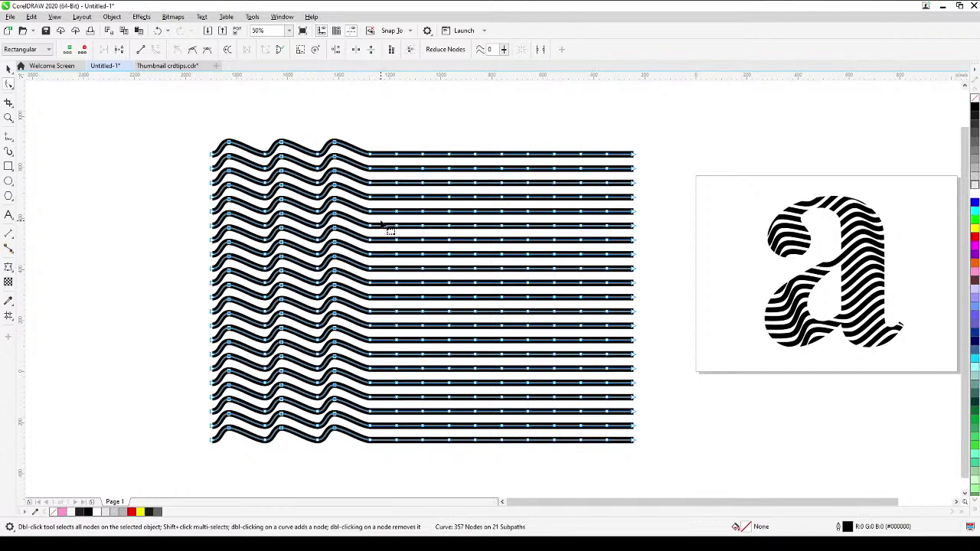
- Undo both shared moves of the second, fourth and sixth node columns
click(8, 68)
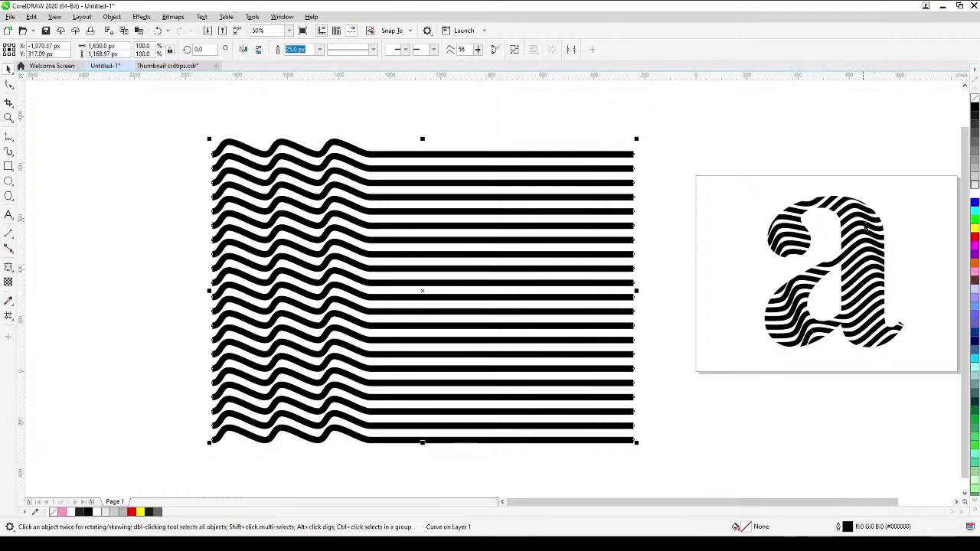
click(705, 136)
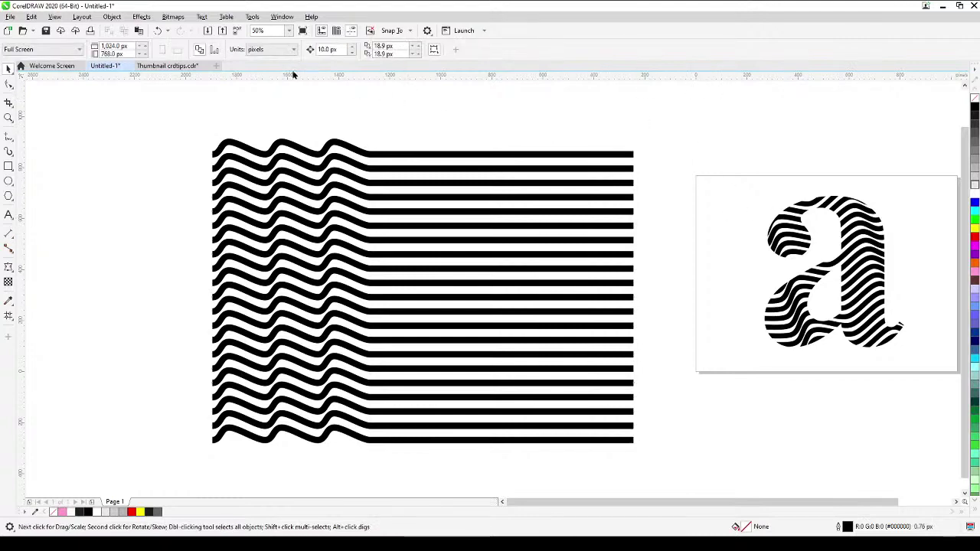
click(159, 32)
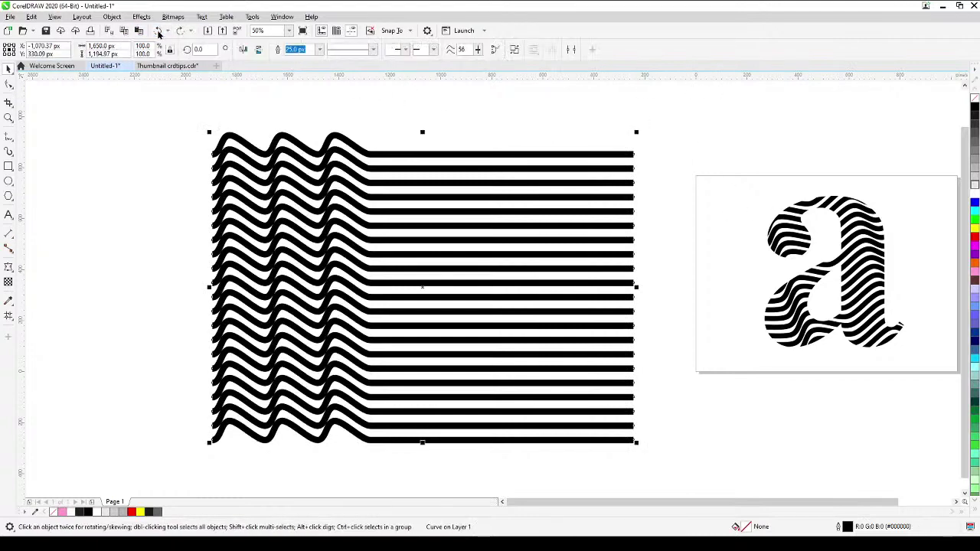
click(156, 32)
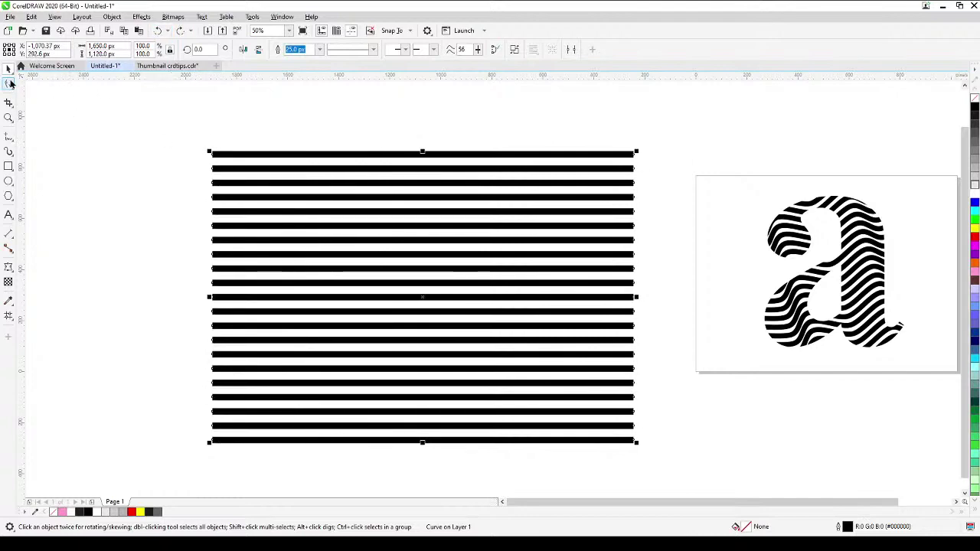
- Pull the second, fourth and sixth node columns up and slightly left one at a time, to differing heights, forming three uneven waves
click(10, 84)
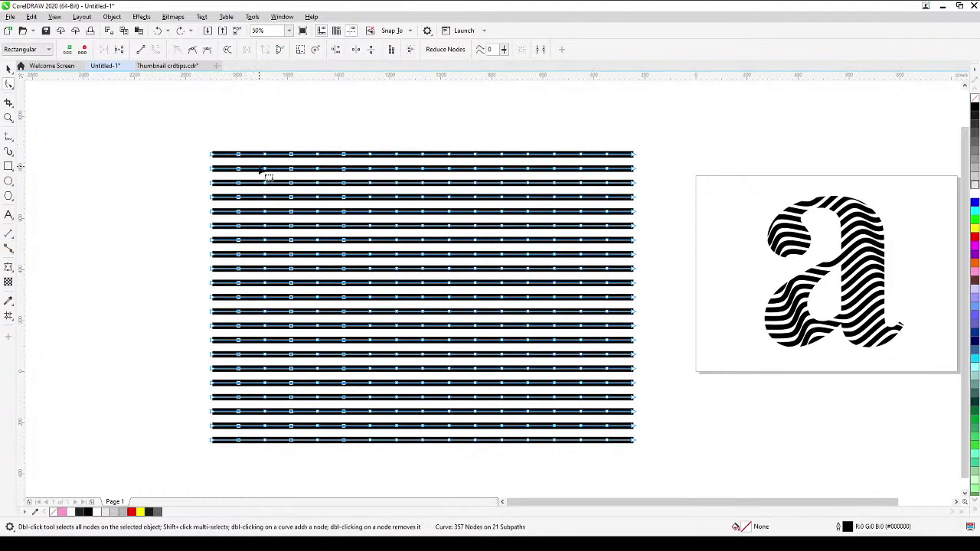
drag(233, 136, 247, 456)
drag(238, 155, 229, 138)
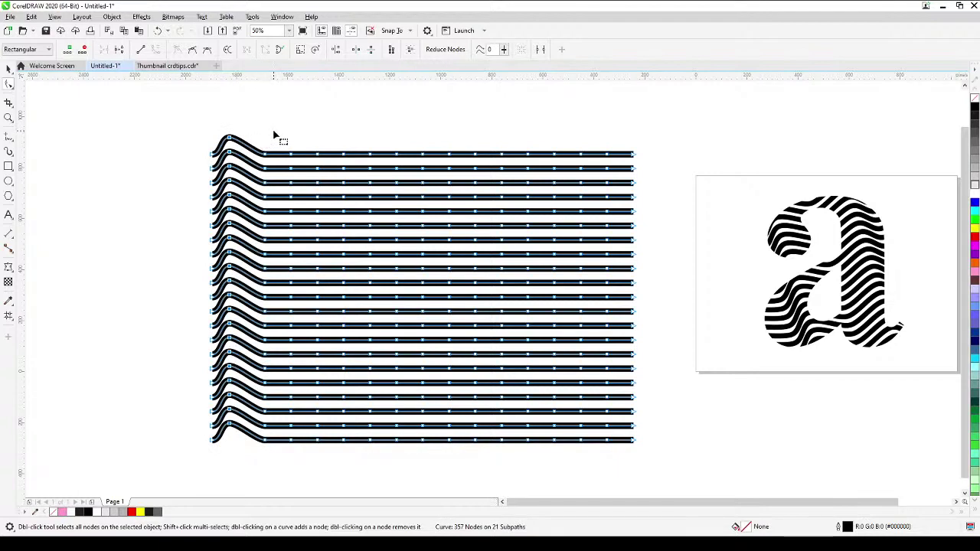
drag(274, 131, 307, 464)
drag(291, 156, 363, 471)
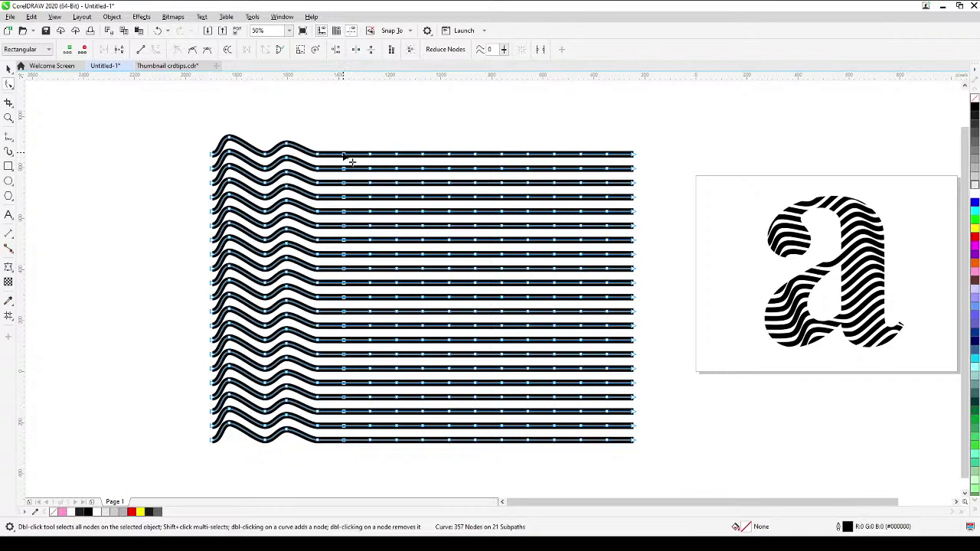
drag(343, 154, 338, 140)
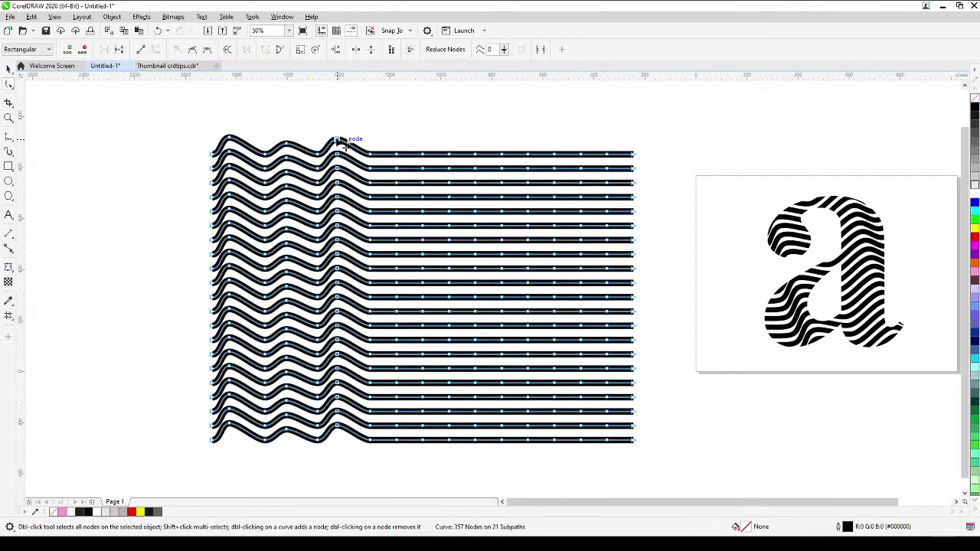
- Raise the sixth node column further and pull every second remaining column up one at a time into five more waves of differing heights
drag(340, 140, 339, 150)
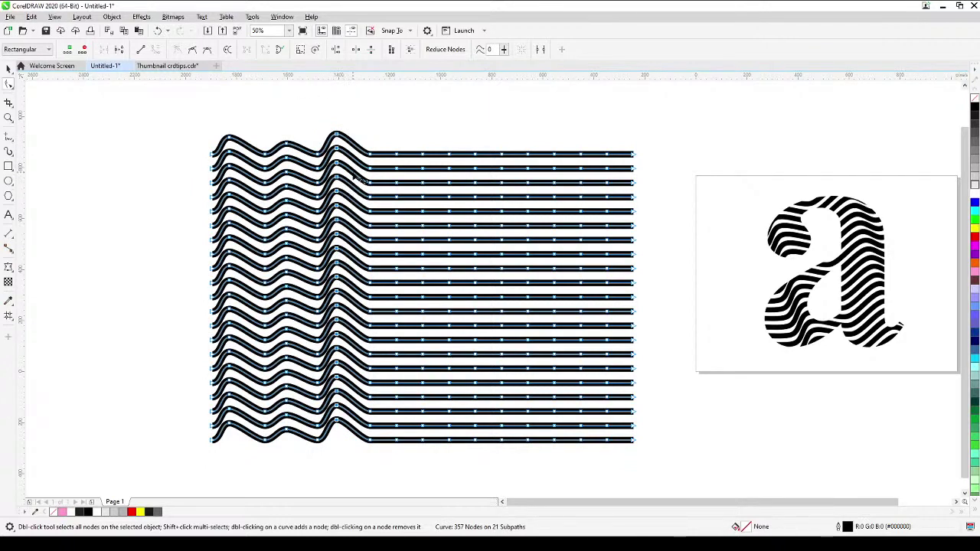
drag(382, 138, 418, 450)
drag(397, 155, 461, 481)
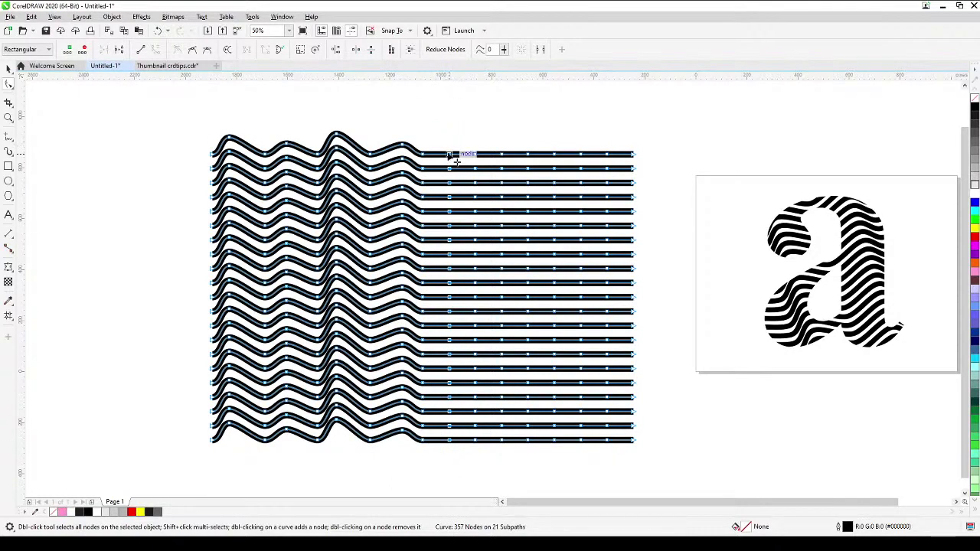
drag(450, 154, 520, 461)
drag(501, 155, 569, 465)
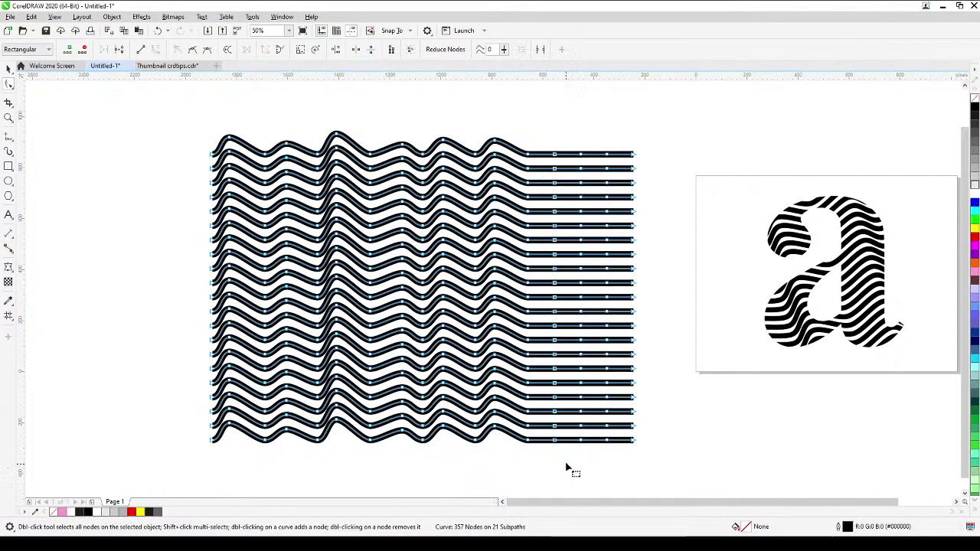
drag(553, 160, 550, 140)
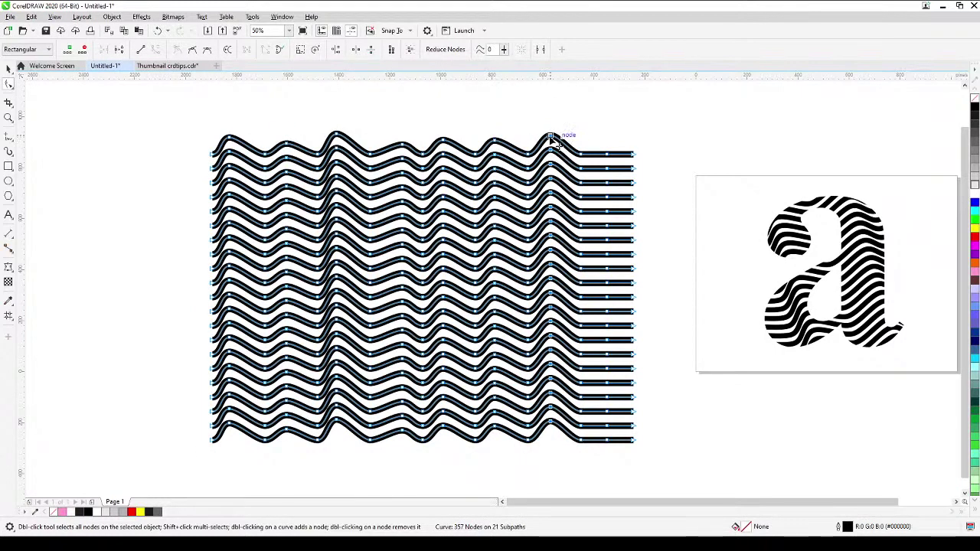
drag(593, 132, 617, 472)
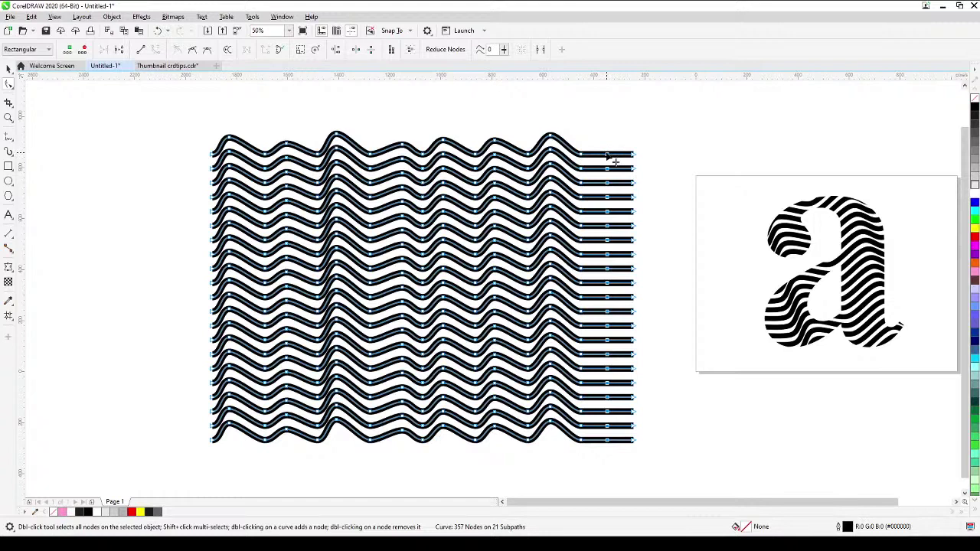
drag(608, 157, 618, 145)
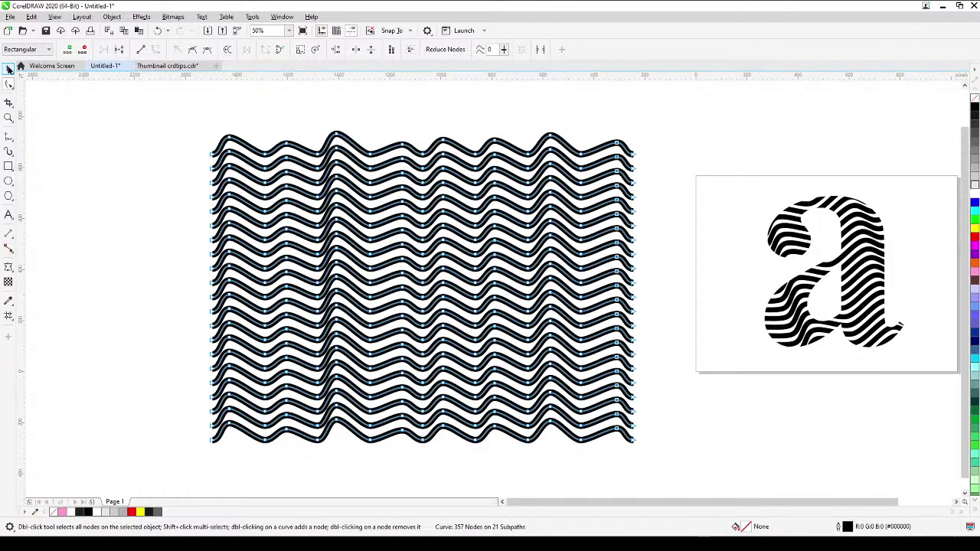
click(9, 69)
click(72, 156)
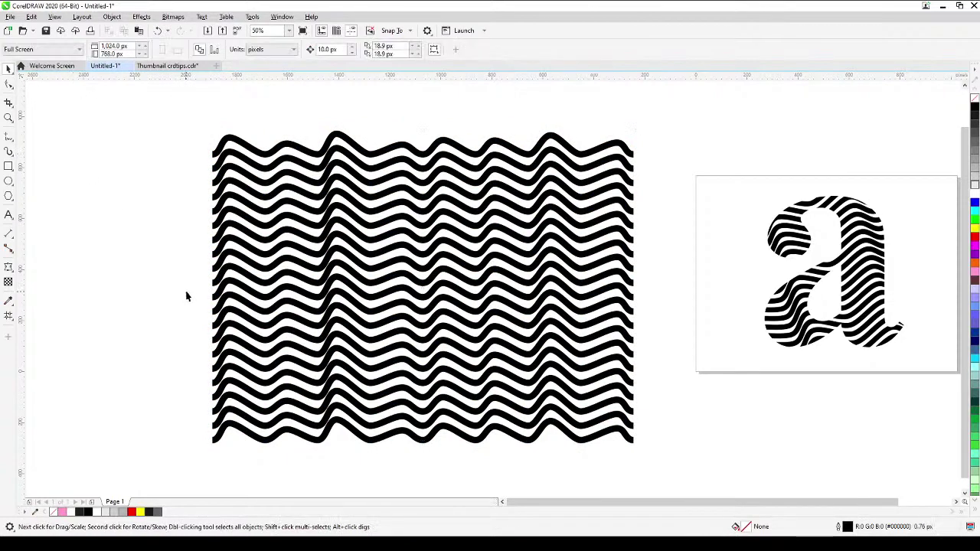
- Examine the wavy line stack in Wireframe view and return to the full-colour view
drag(186, 290, 203, 297)
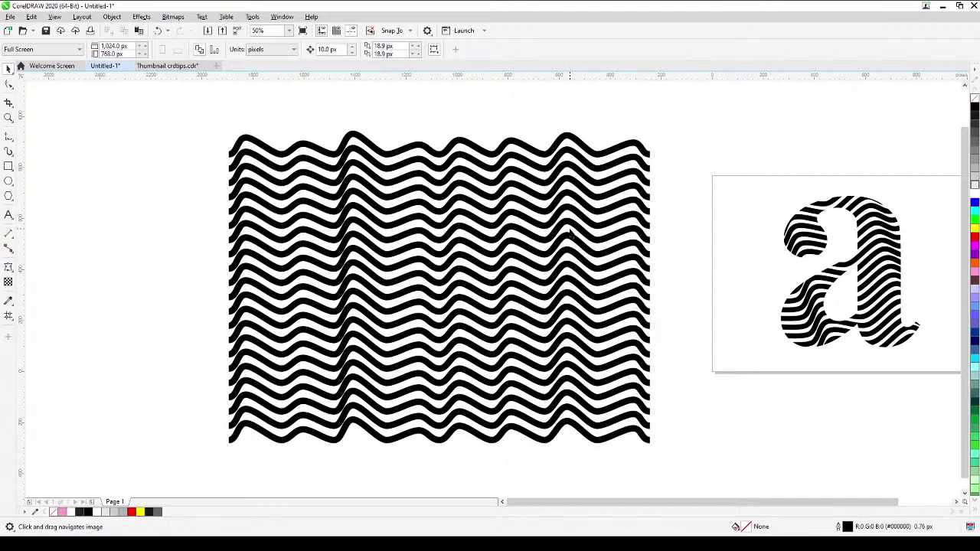
scroll(570, 233, down, 2)
scroll(571, 238, up, 2)
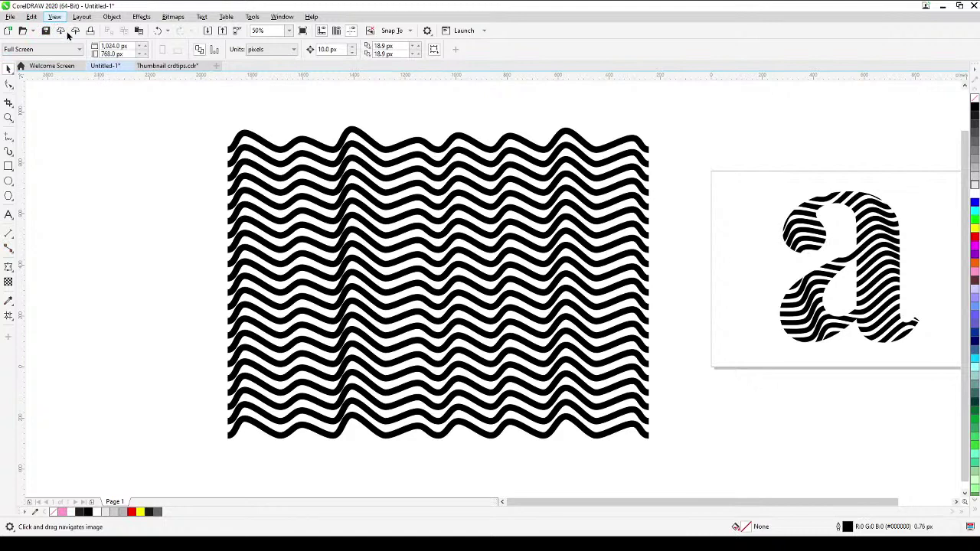
key(alt+v)
key(w)
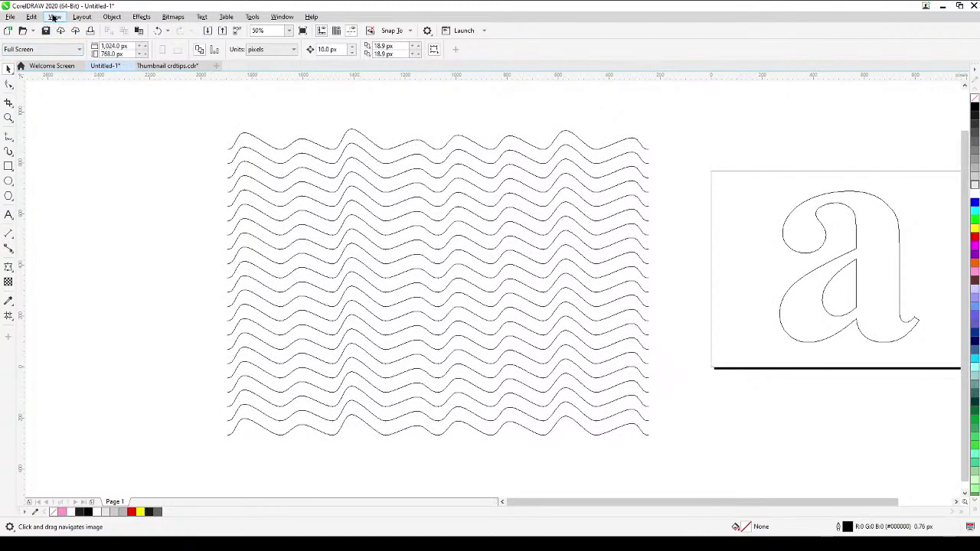
key(shift+F9)
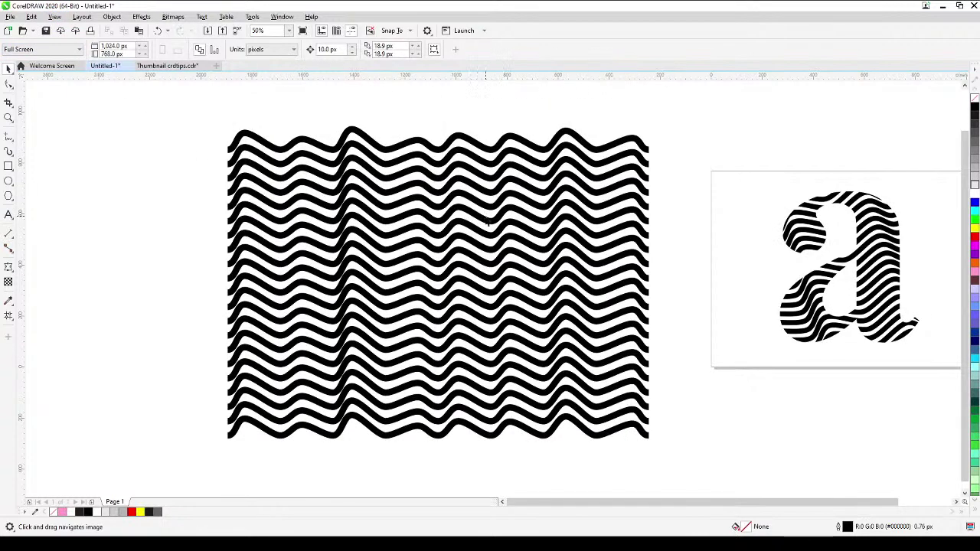
drag(565, 172, 561, 180)
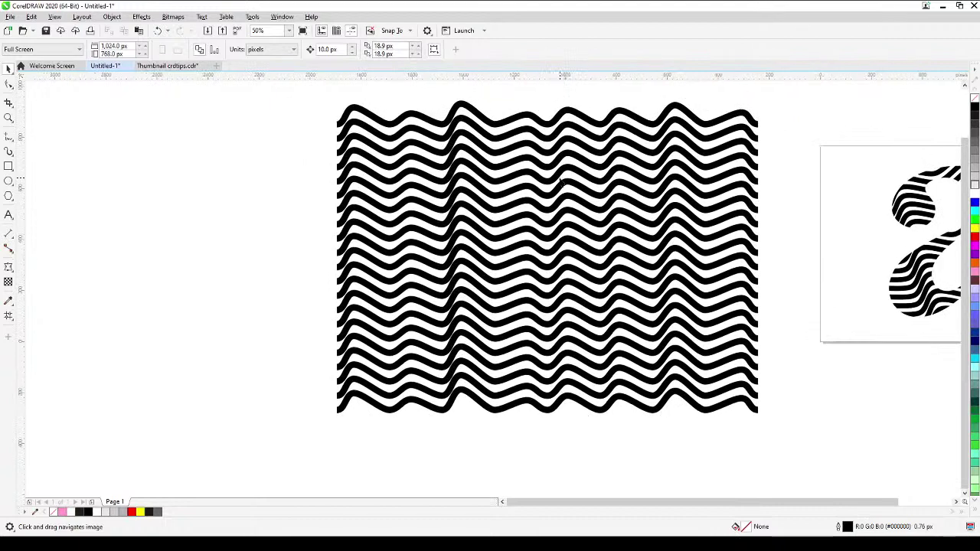
- Try shrinking the wavy line stack proportionally to about 53% with its 25 px outline, and undo the scaling
mouse_move(319, 95)
mouse_down()
mouse_move(452, 169)
mouse_move(704, 375)
mouse_move(763, 453)
mouse_move(783, 451)
mouse_up()
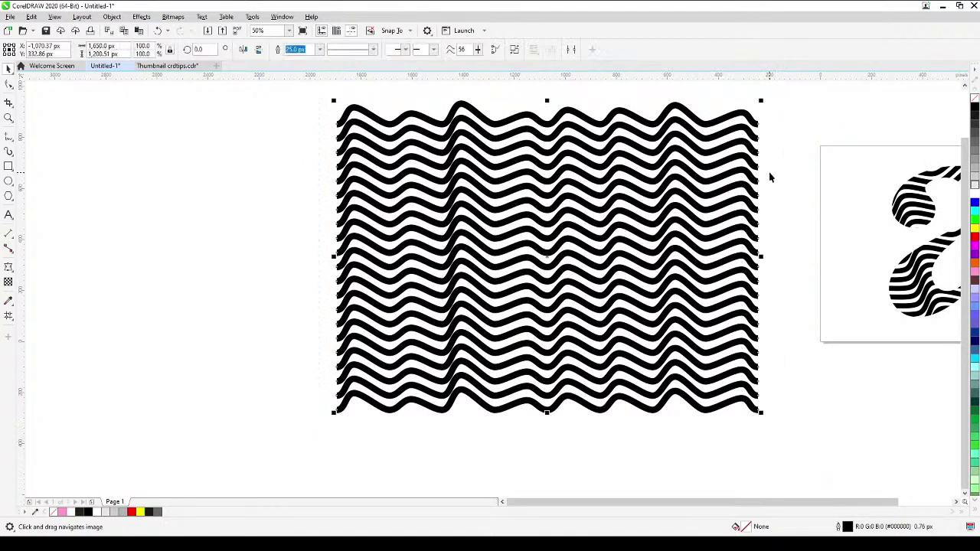
mouse_move(760, 100)
mouse_down()
mouse_move(681, 146)
mouse_move(651, 198)
mouse_move(567, 245)
mouse_up()
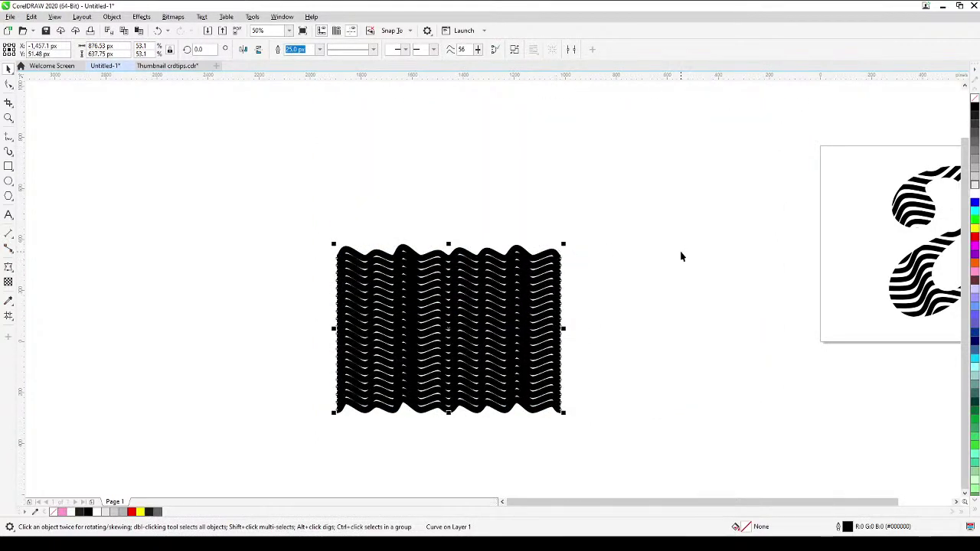
click(158, 31)
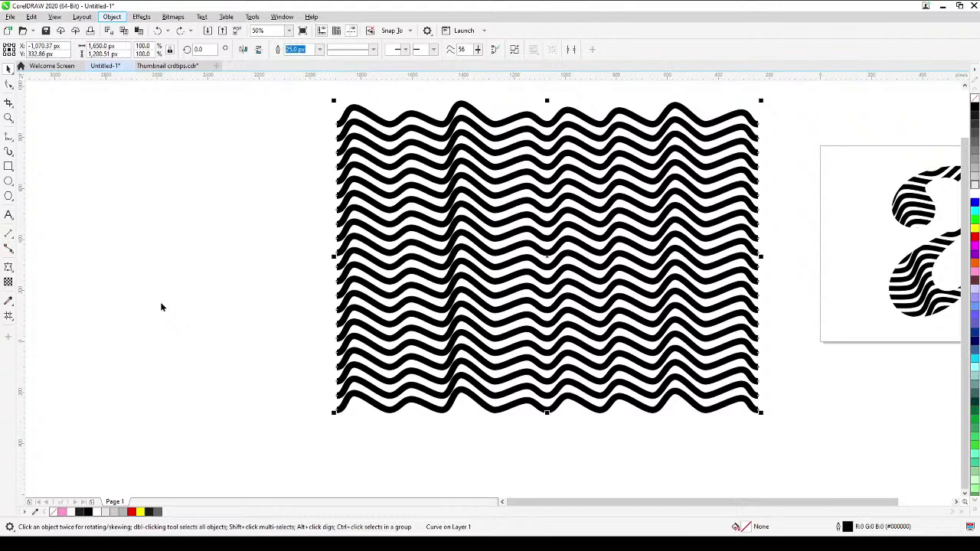
- Convert the wavy lines' outline to an object and try scaling it to about 39% and back up to about 80%
key(ctrl+shift+q)
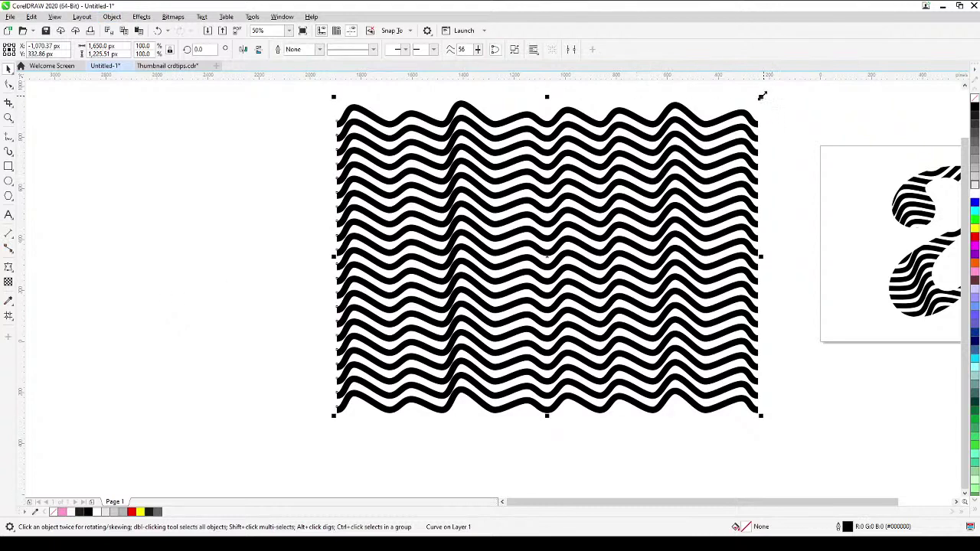
drag(778, 93, 406, 359)
click(417, 331)
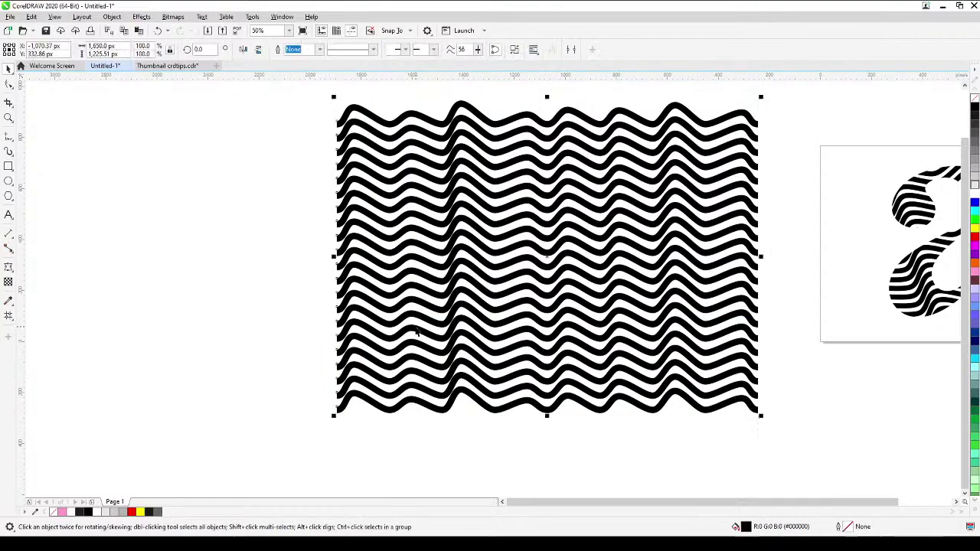
drag(763, 93, 507, 287)
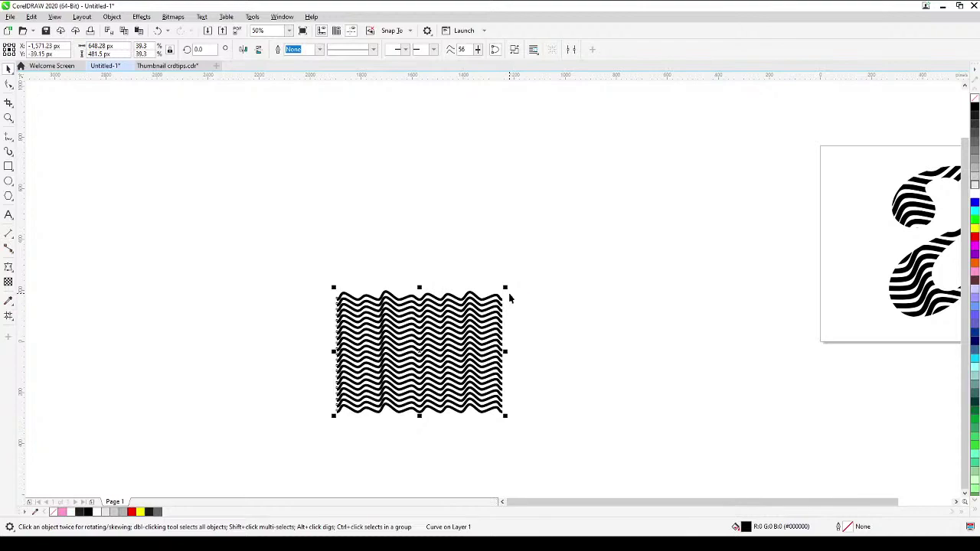
drag(508, 293, 678, 159)
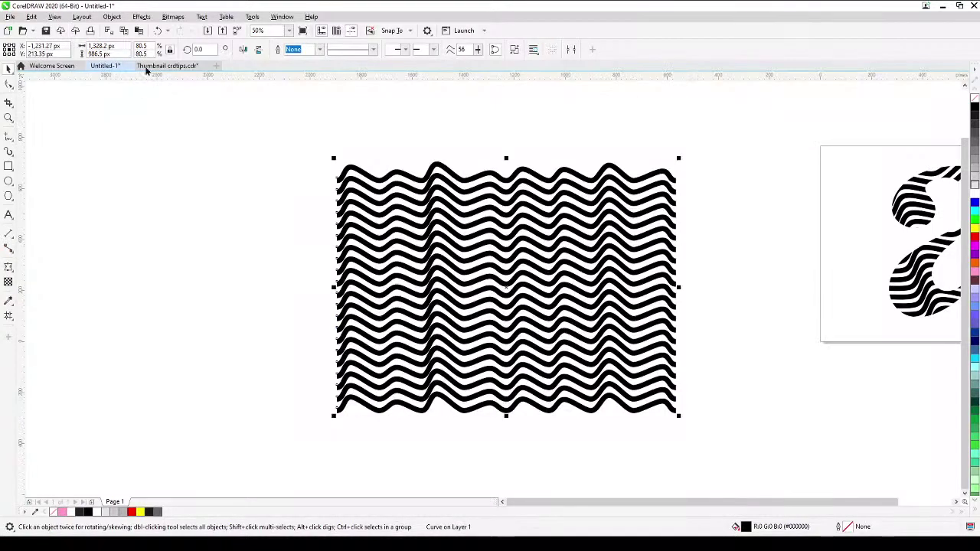
- Undo both scalings and the outline-to-object conversion of the wavy lines
click(157, 31)
click(158, 30)
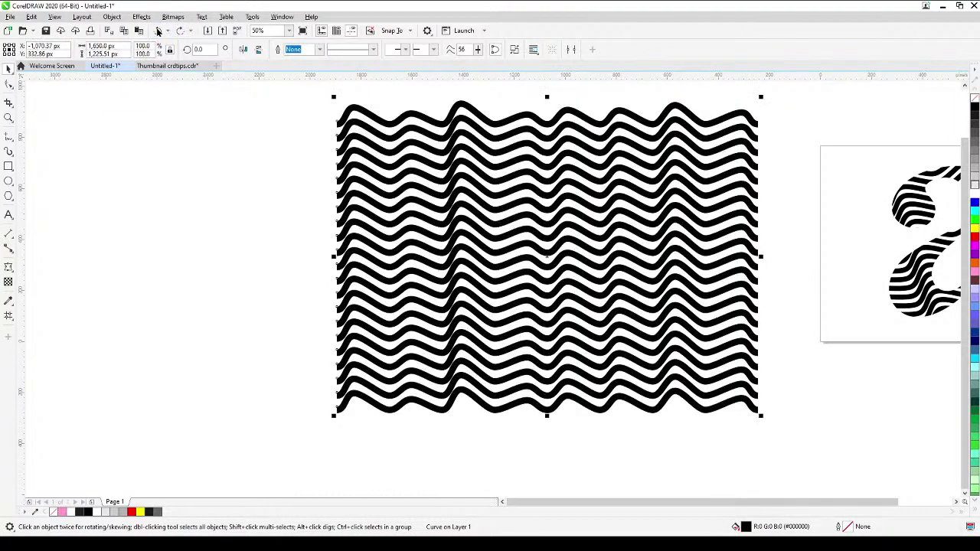
click(157, 30)
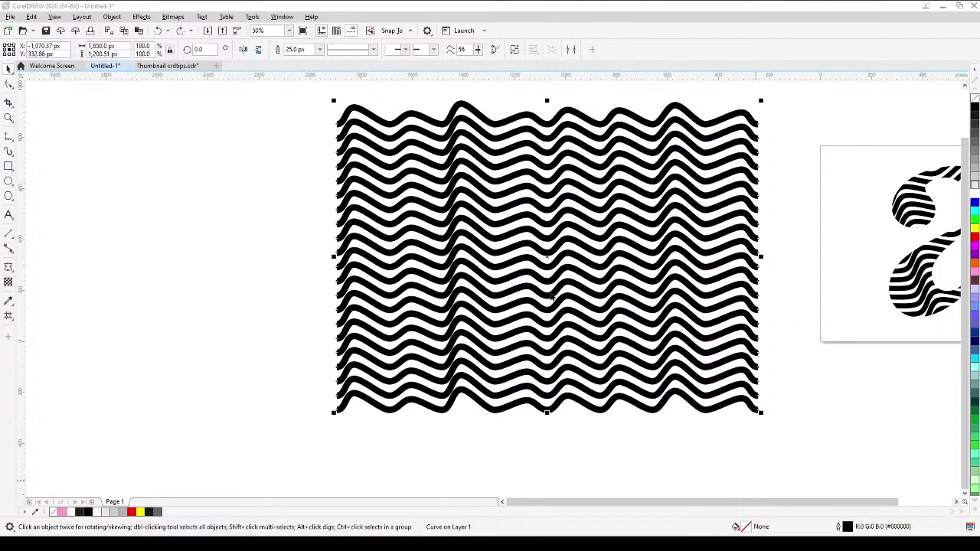
- Make the wavy lines' outline scale with the object, test it by shrinking the stack to about 47%, and undo the test
click(593, 326)
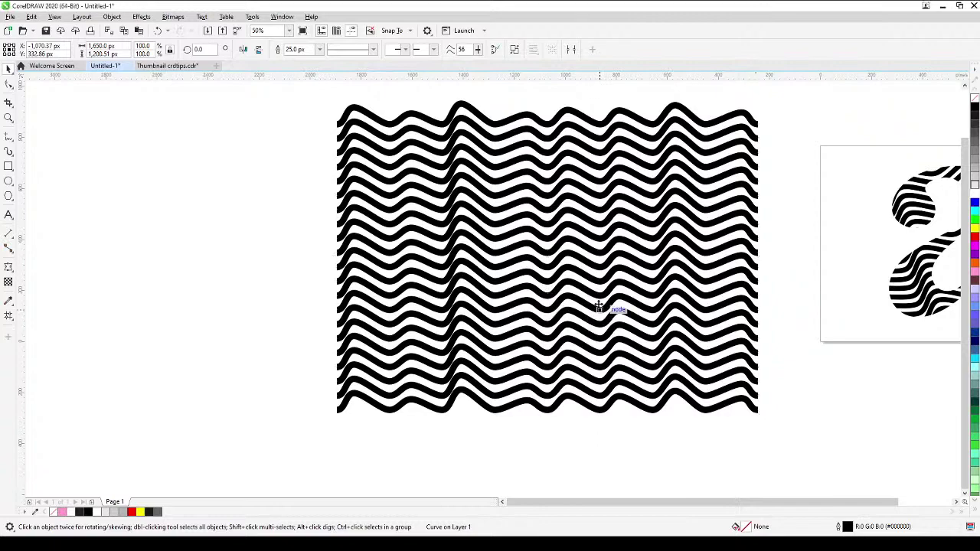
click(721, 135)
click(752, 119)
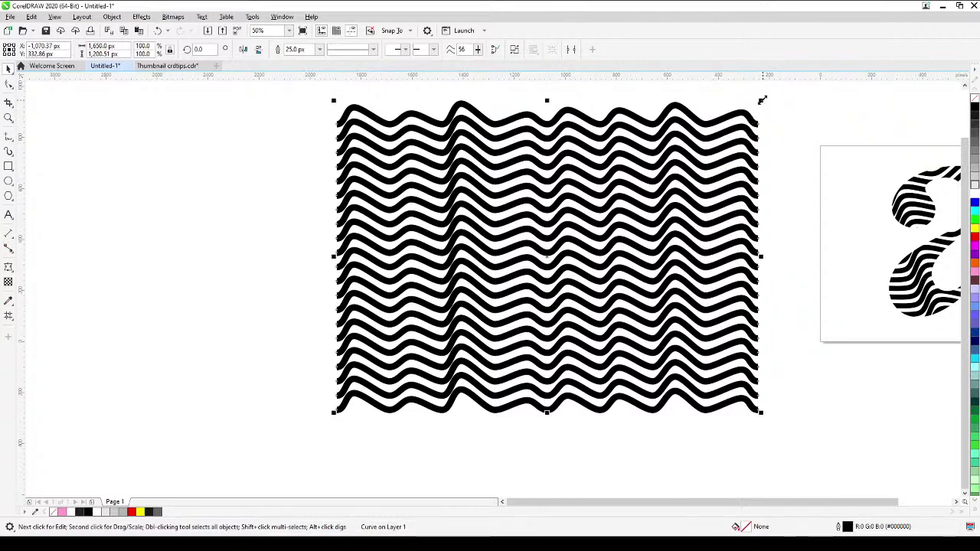
drag(761, 99, 544, 379)
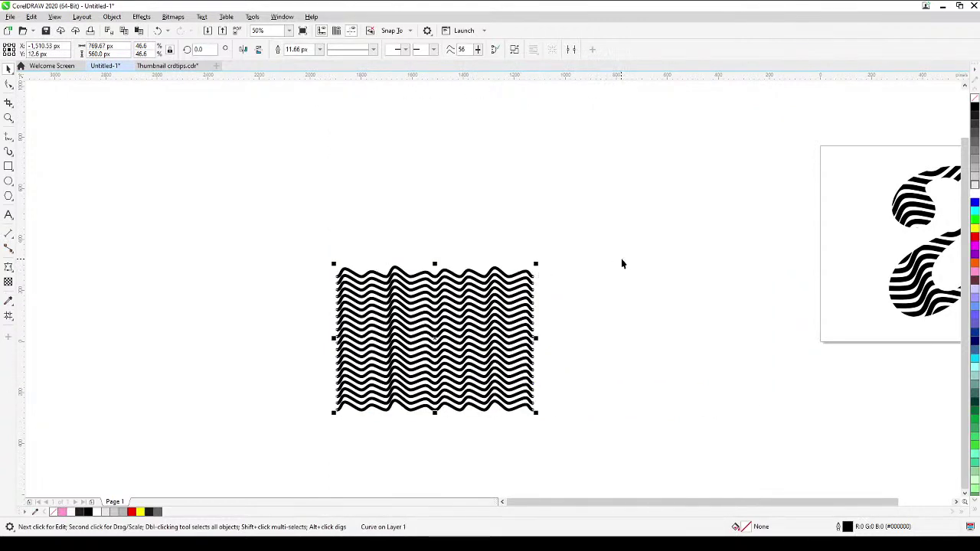
key(ctrl+z)
- Rotate the wavy line stack about 7.8° counterclockwise and deselect it
scroll(788, 229, down, 2)
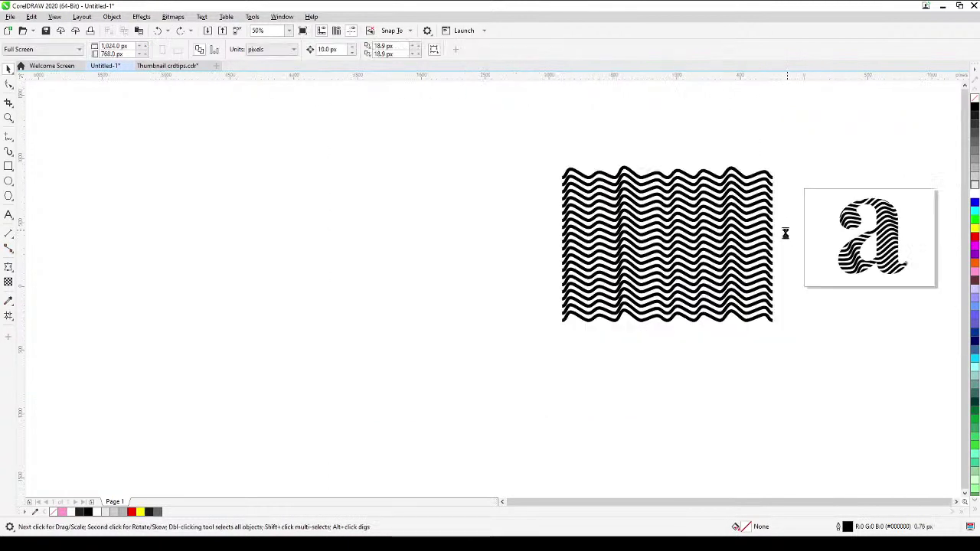
drag(783, 230, 743, 262)
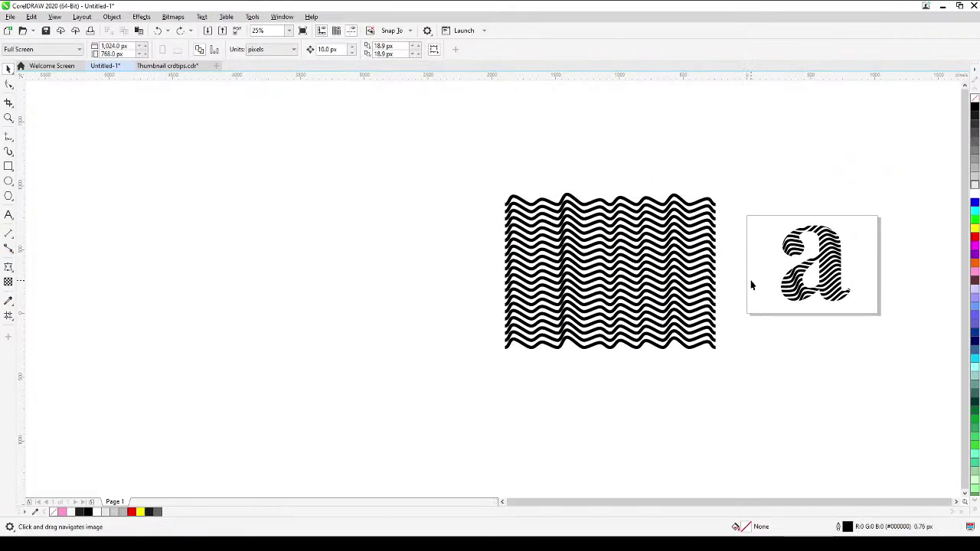
scroll(750, 285, up, 2)
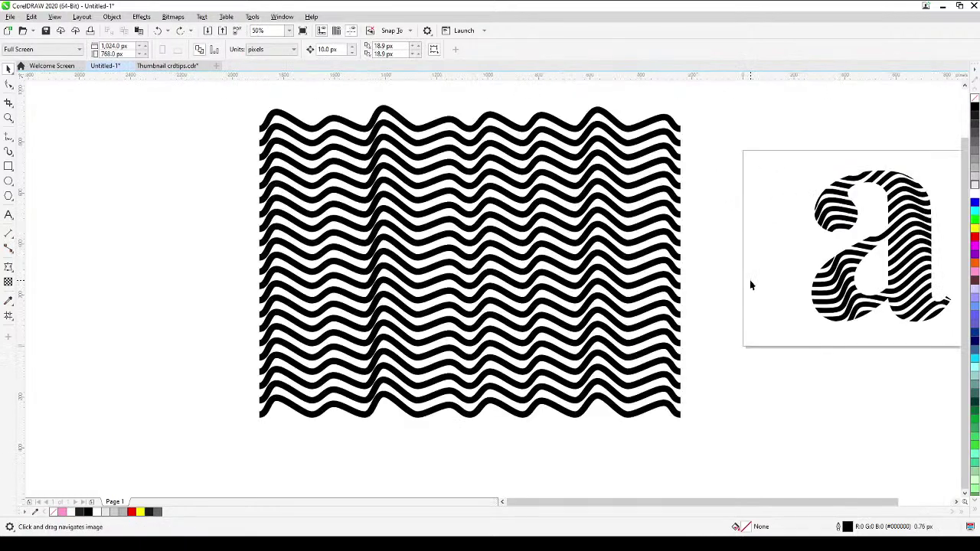
click(571, 287)
click(588, 280)
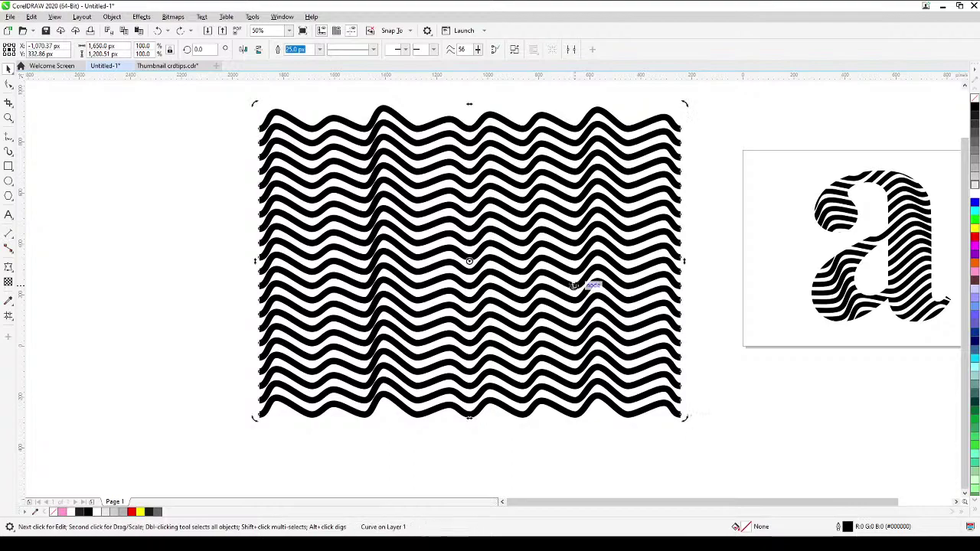
drag(683, 419, 709, 435)
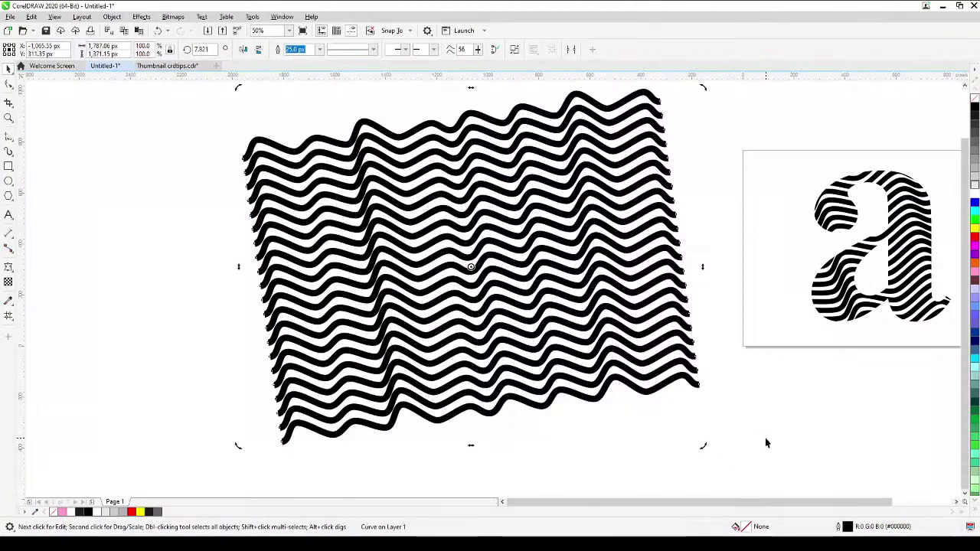
click(765, 443)
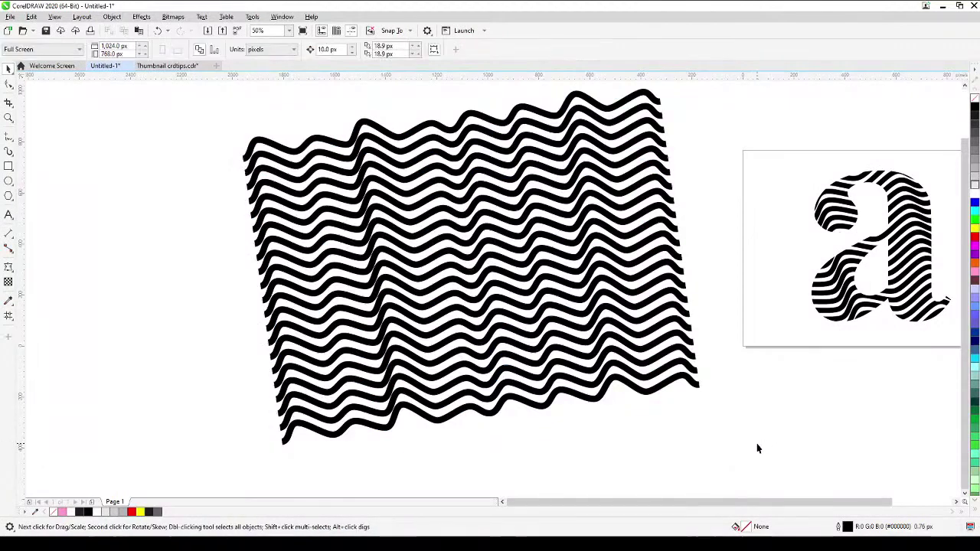
- Add a lowercase letter a in Arial over the stack's lower left edge, enlarged to about 897 pt, and fill it red
click(8, 215)
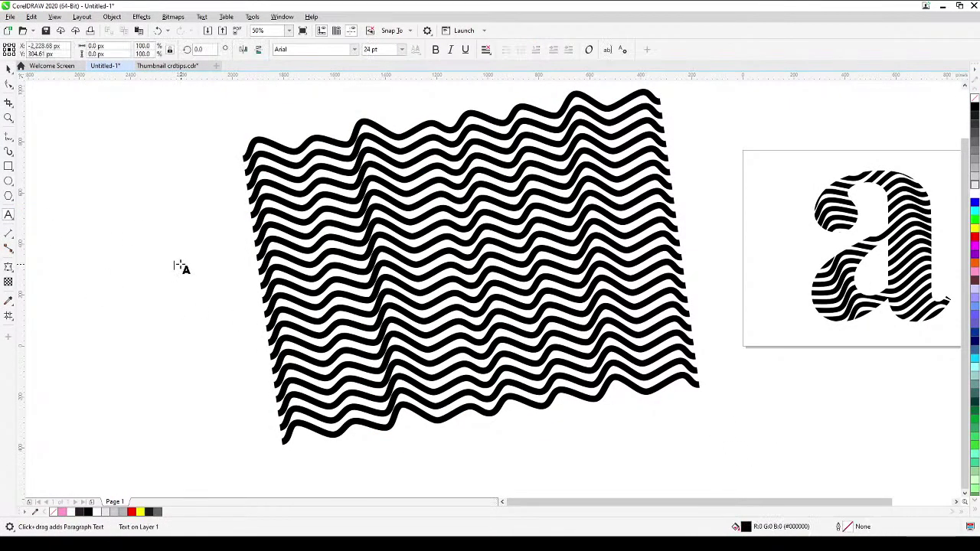
click(176, 265)
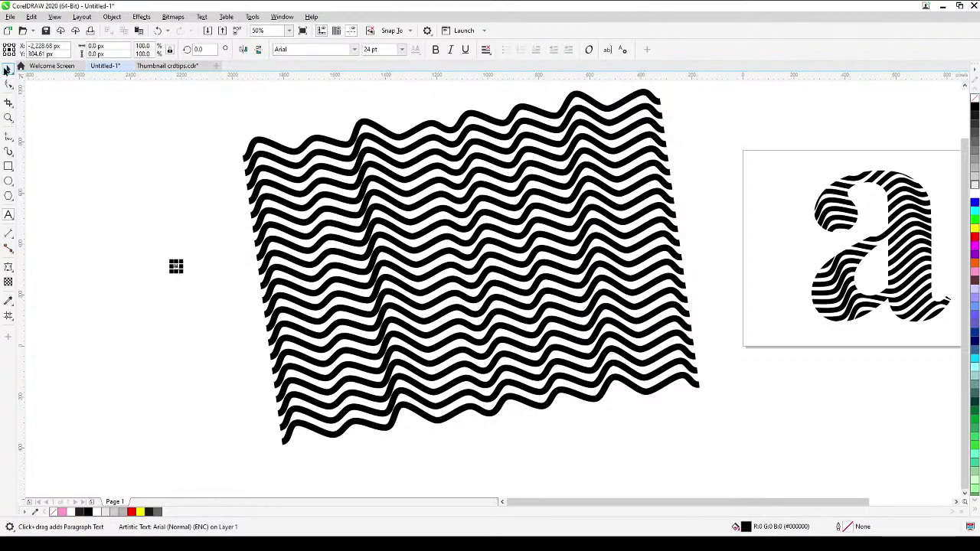
click(6, 69)
drag(183, 273, 417, 421)
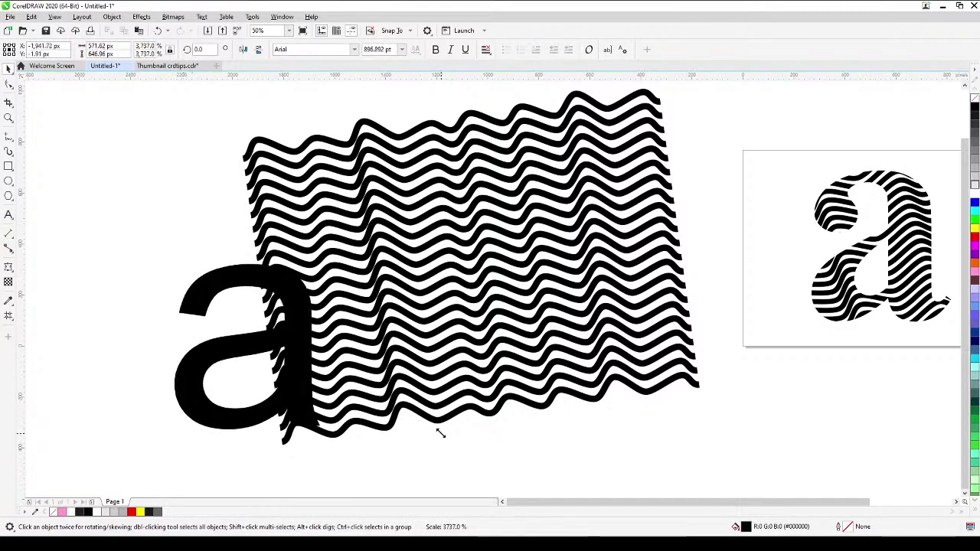
click(975, 230)
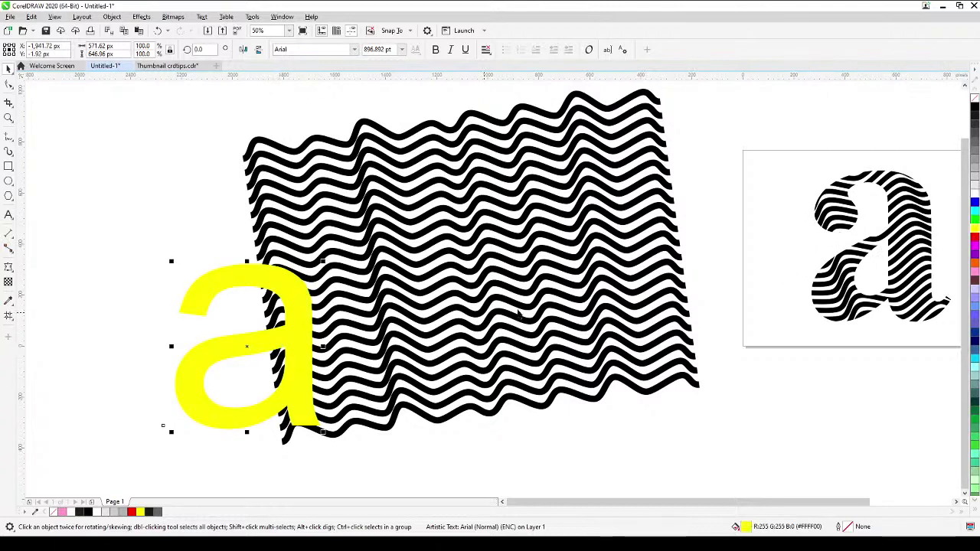
click(973, 240)
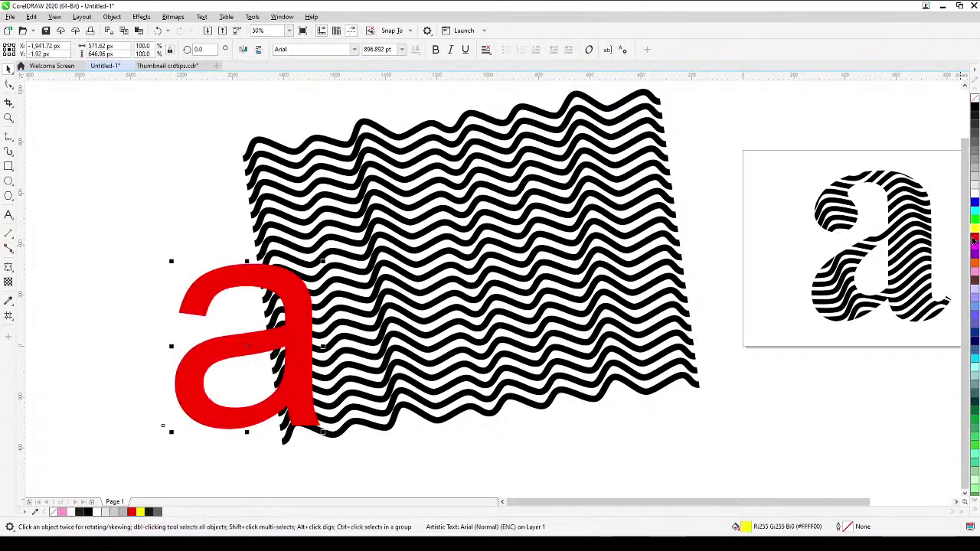
- Fill the letter a light grey, place it over the middle of the wavy line stack and enlarge it to about 1,200 pt
click(973, 174)
drag(294, 339, 448, 236)
drag(476, 326, 525, 381)
drag(498, 291, 502, 295)
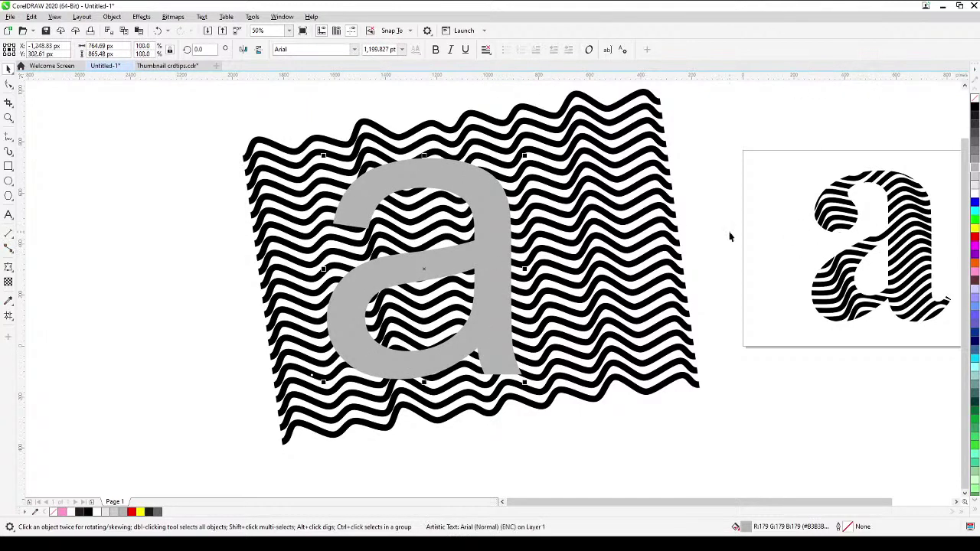
- Change the letter's font to bold Times New Roman, enlarge it to about 1,362 pt and centre it over the wavy lines
click(357, 47)
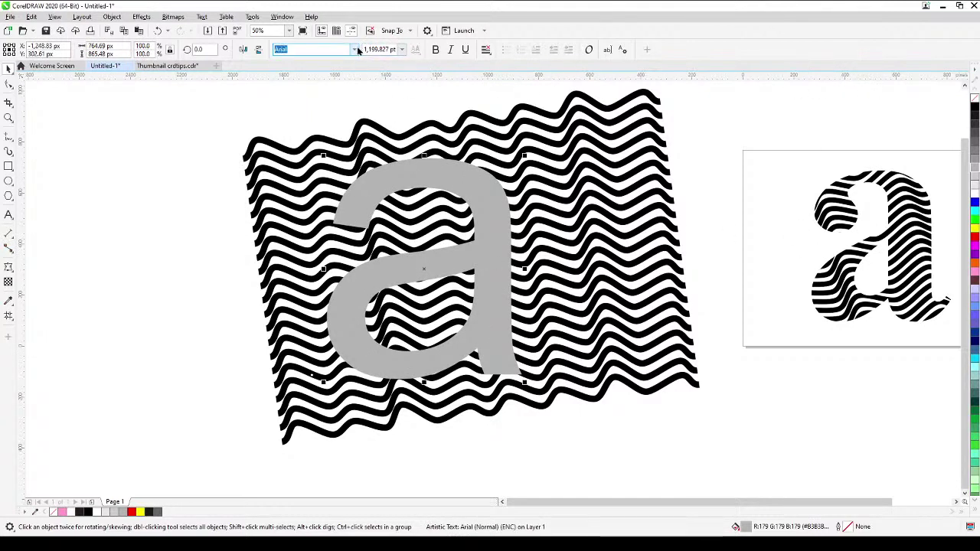
key(Down)
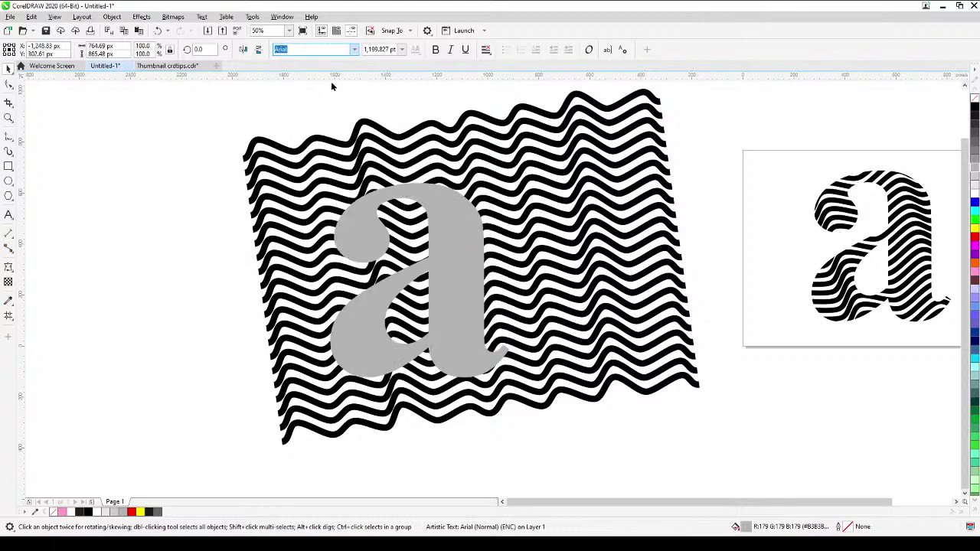
key(Return)
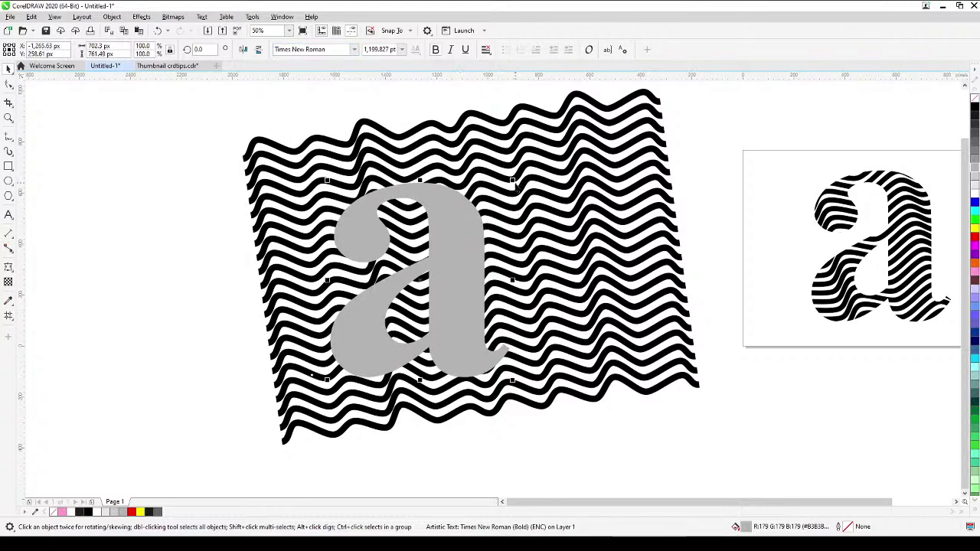
drag(511, 180, 537, 154)
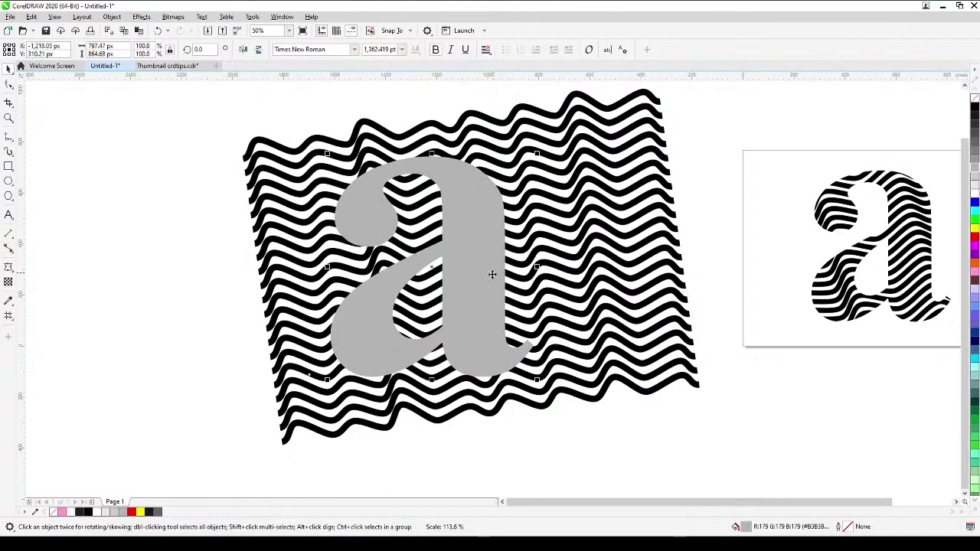
mouse_move(487, 291)
mouse_down()
mouse_move(503, 280)
mouse_move(501, 296)
mouse_up()
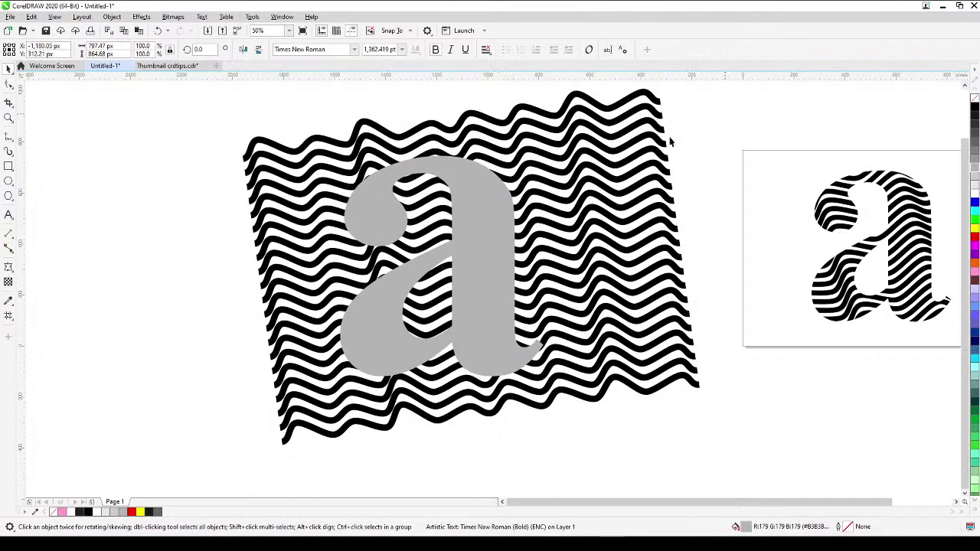
click(671, 142)
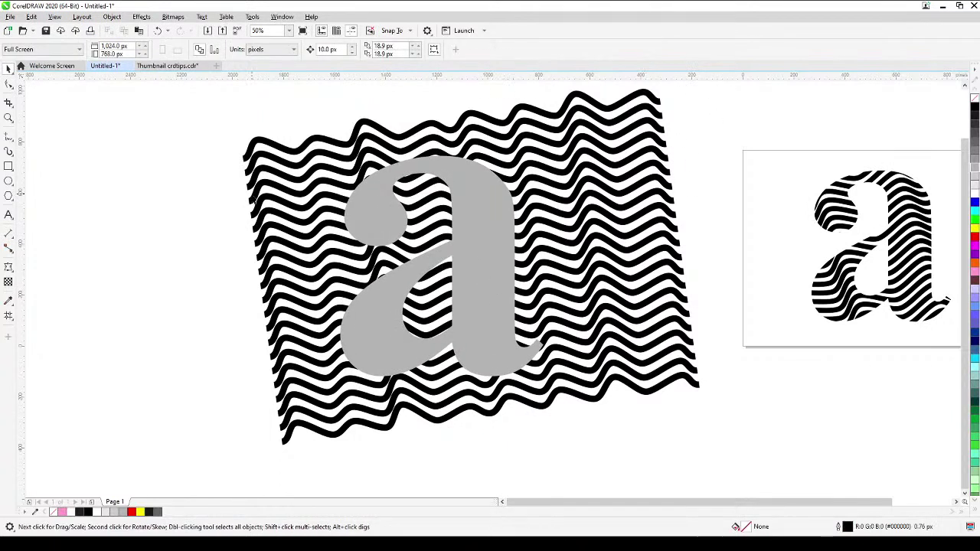
- PowerClip the wavy line stack inside the letter a and fill the letter white
click(260, 143)
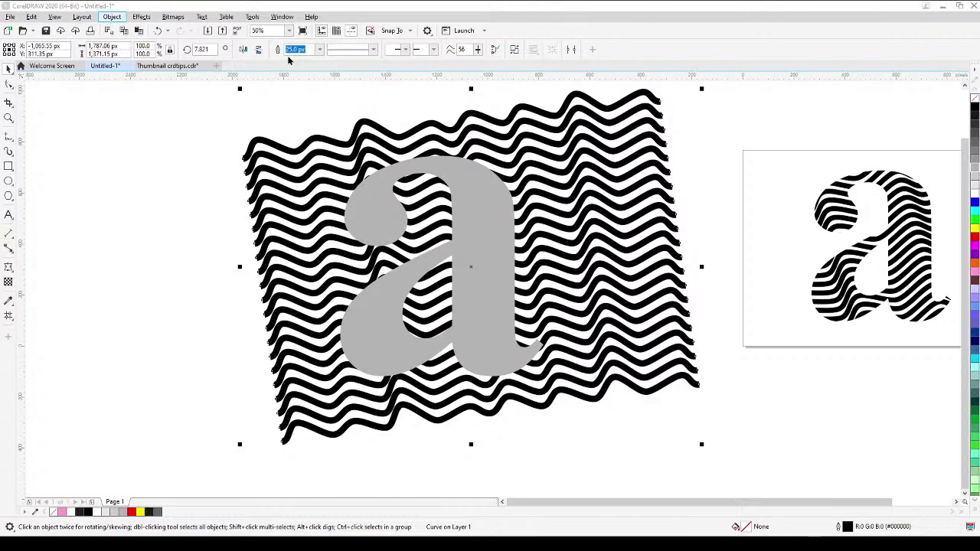
key(Escape)
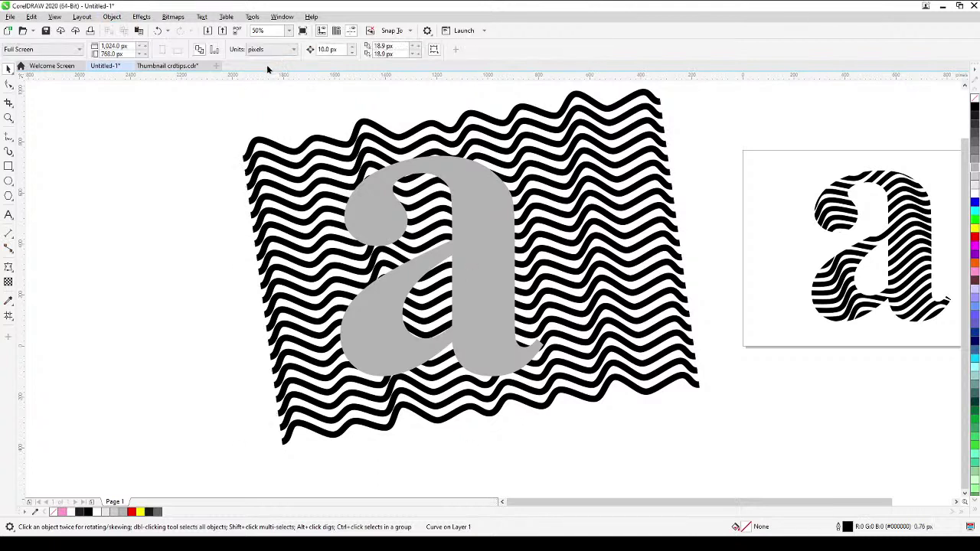
click(353, 216)
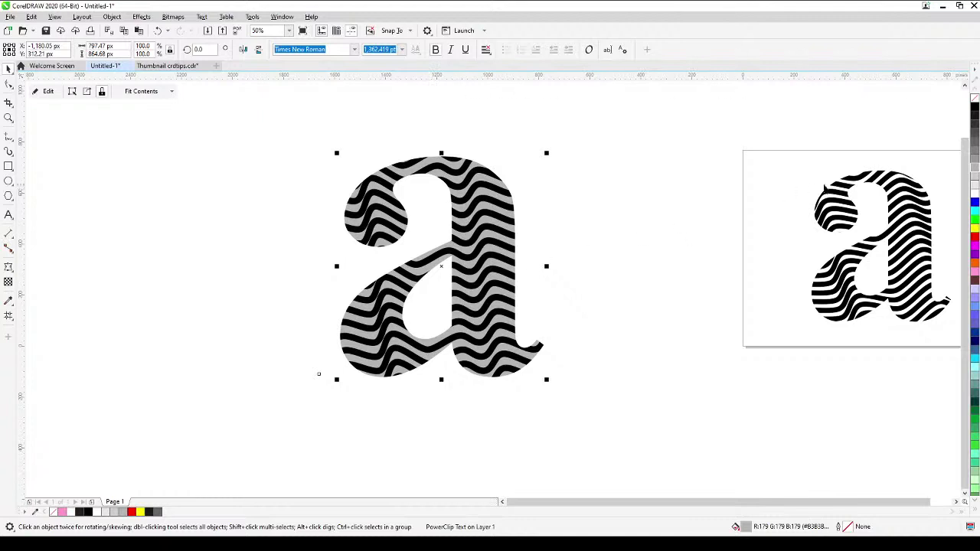
click(975, 193)
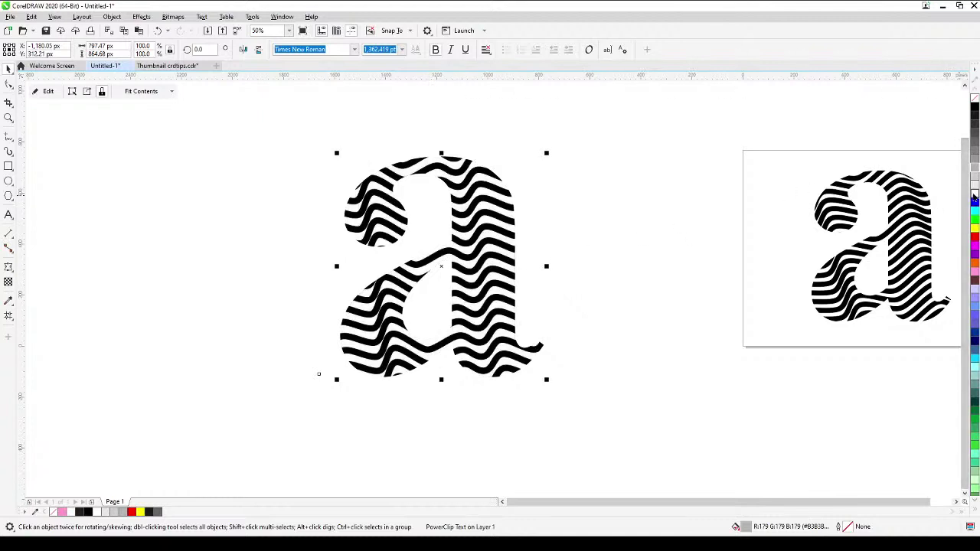
- Shrink the new striped letter to about 997 pt and move the original striped letter off the page to stand beside it
drag(497, 305, 660, 301)
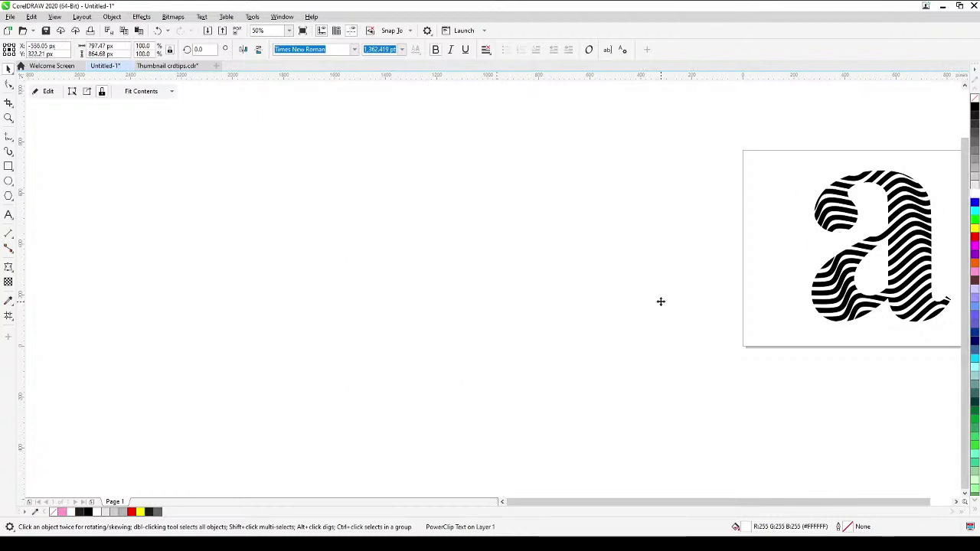
drag(501, 150, 544, 204)
scroll(688, 311, right, 3)
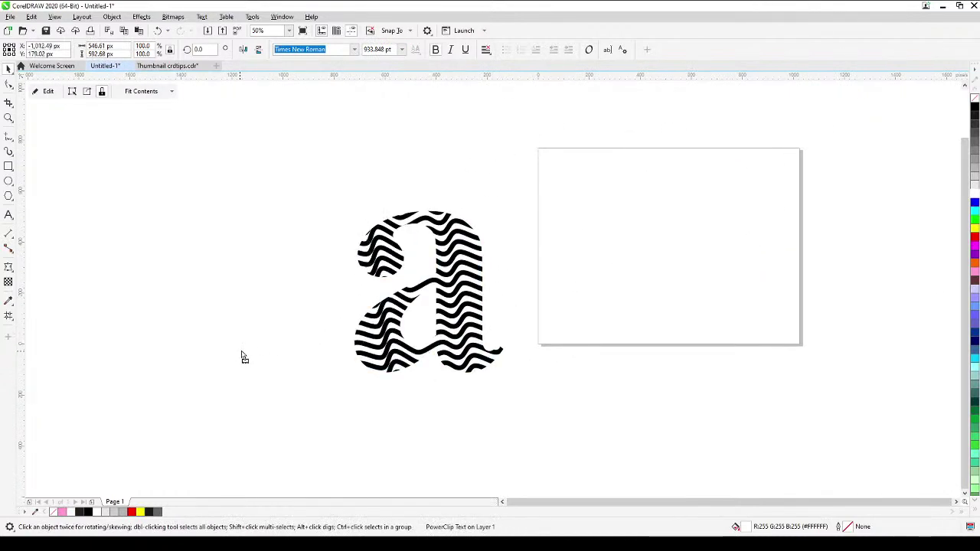
drag(405, 396, 497, 386)
click(491, 399)
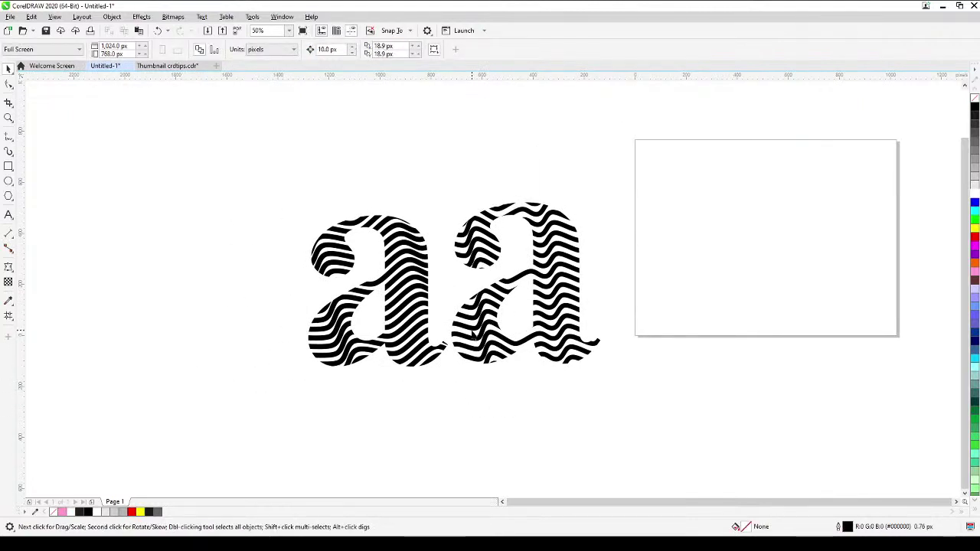
- Open the new letter's PowerClip contents and shrink the wavy line stack to about 1,184 px wide
click(475, 334)
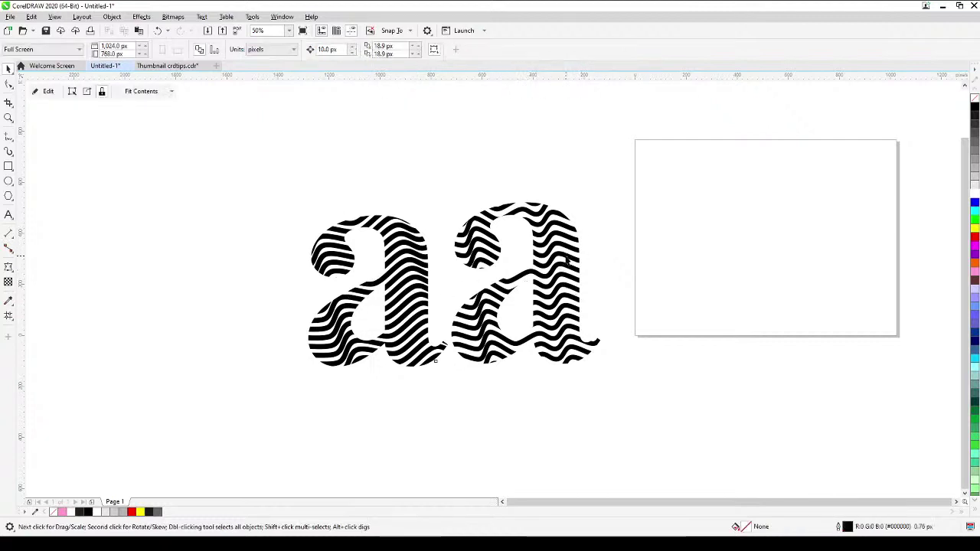
double_click(571, 255)
key(ctrl+space)
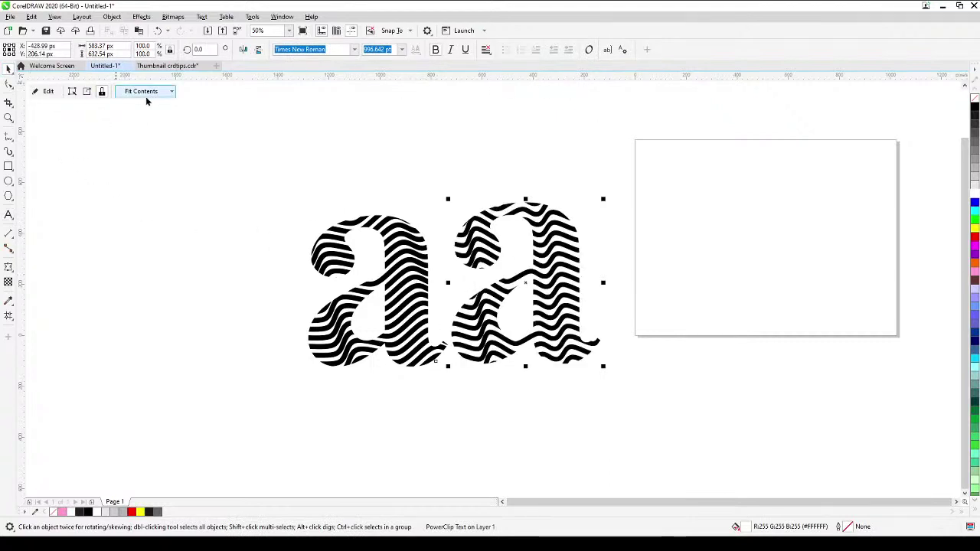
click(49, 91)
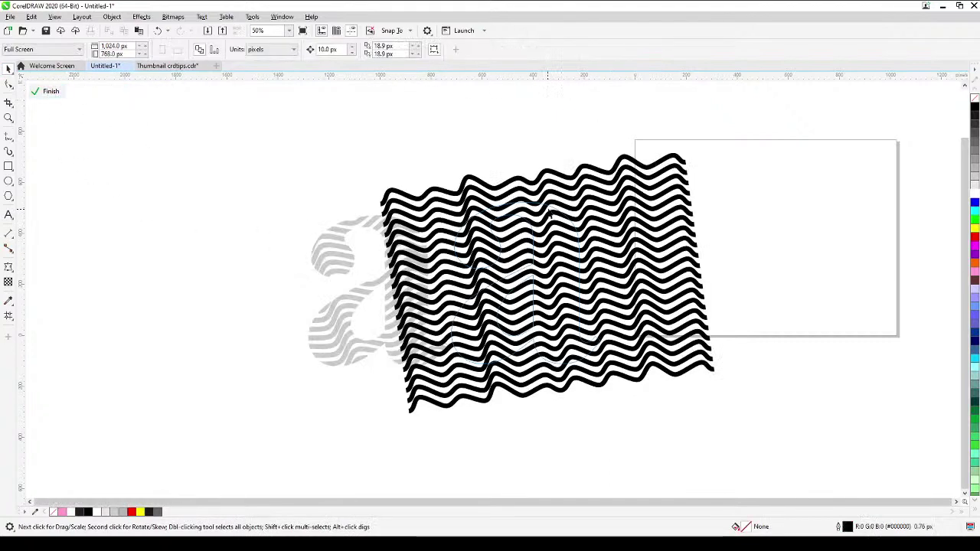
click(553, 213)
drag(715, 152, 685, 176)
- Rotate the wavy line stack to about 14°, shift it to cover the letter and finish editing the PowerClip
click(652, 272)
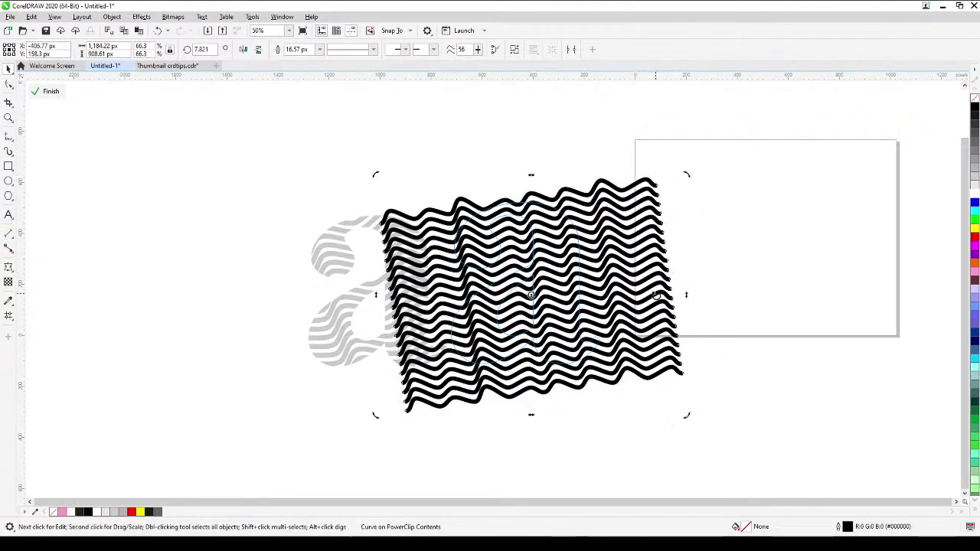
drag(685, 415, 674, 337)
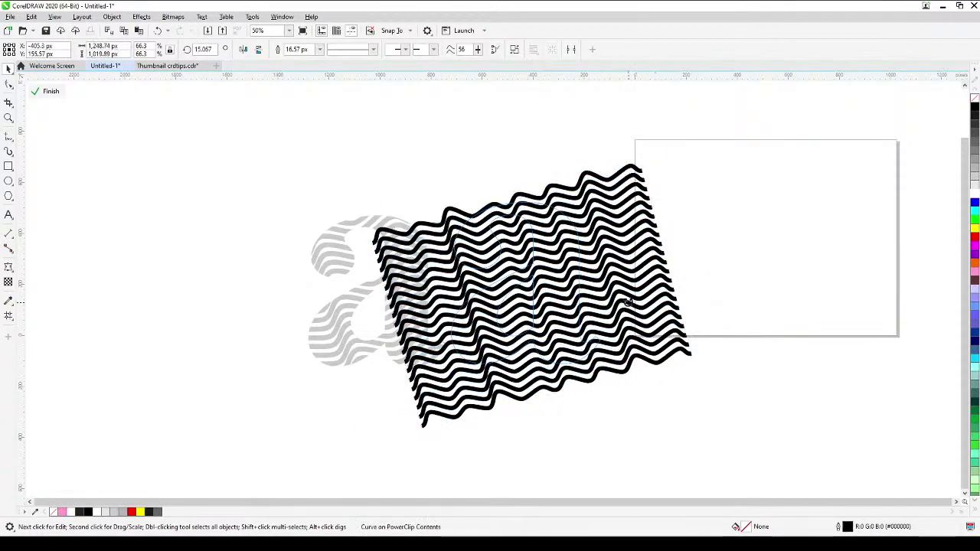
drag(713, 268, 685, 258)
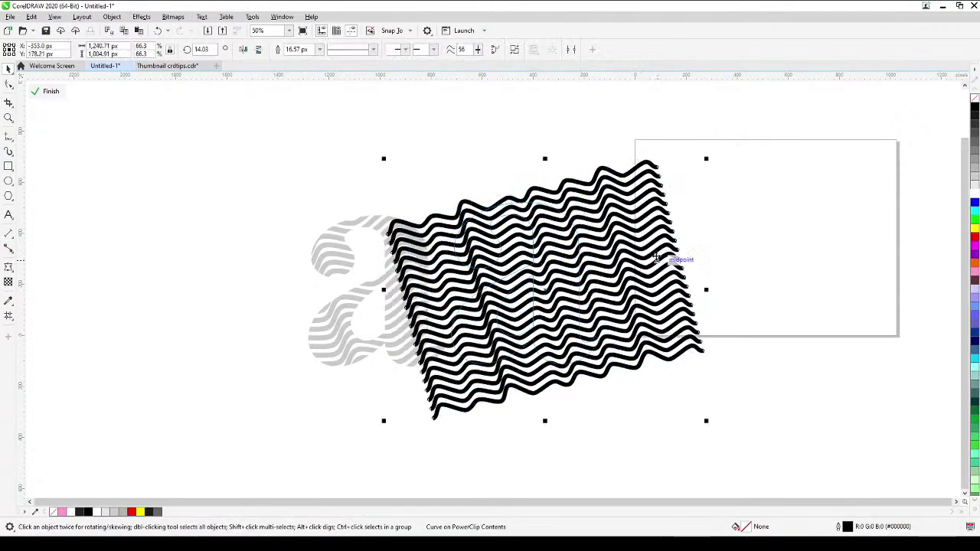
click(44, 91)
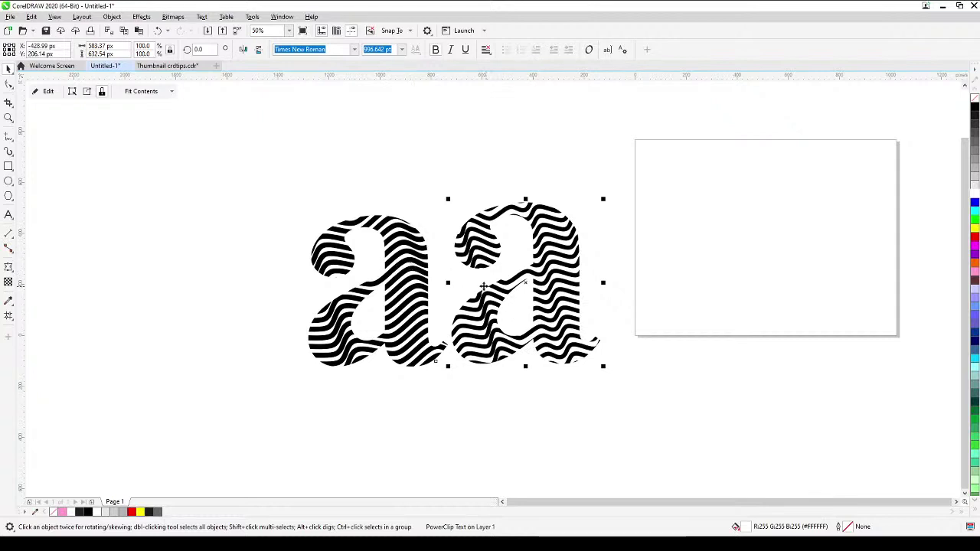
- Reopen the new letter's PowerClip contents, set the wavy lines' outline width to 18 px and finish editing
click(368, 188)
click(567, 248)
ctrl+click(568, 248)
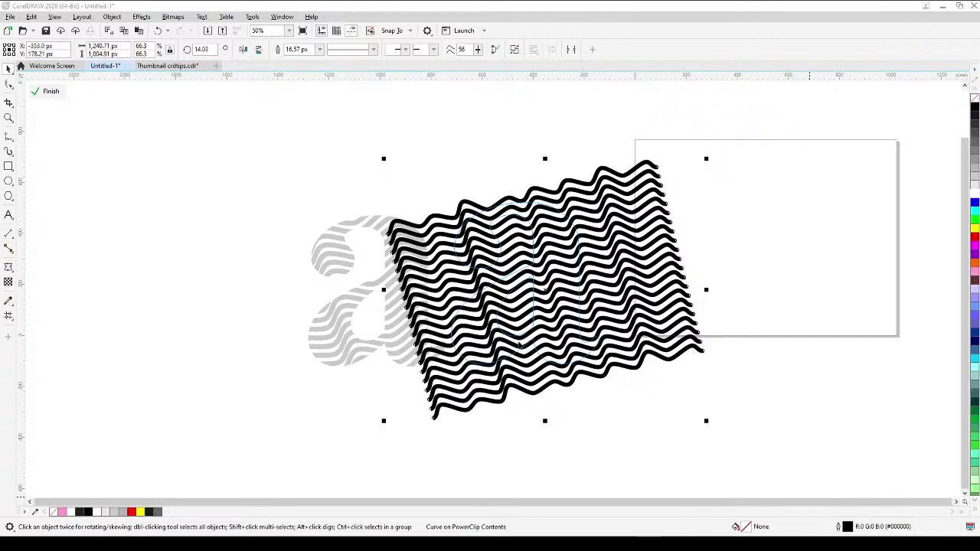
text(18)
key(Return)
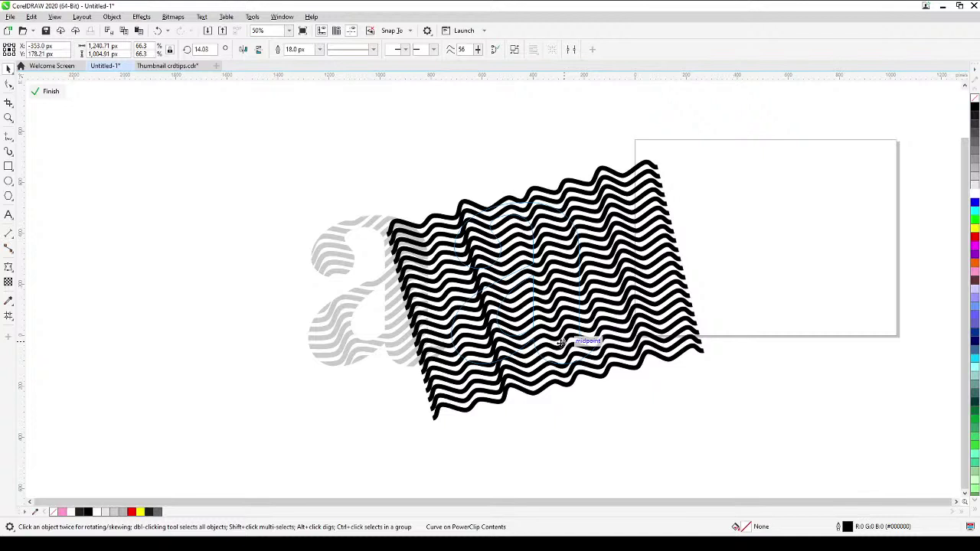
click(45, 93)
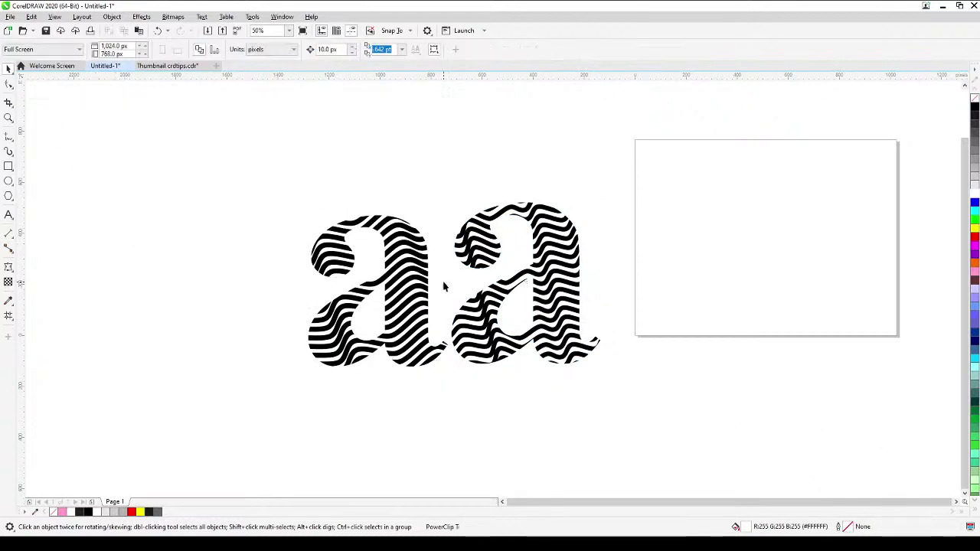
- Move the new striped letter slightly away from its neighbour, level their baselines and deselect it
click(117, 247)
drag(528, 304, 551, 348)
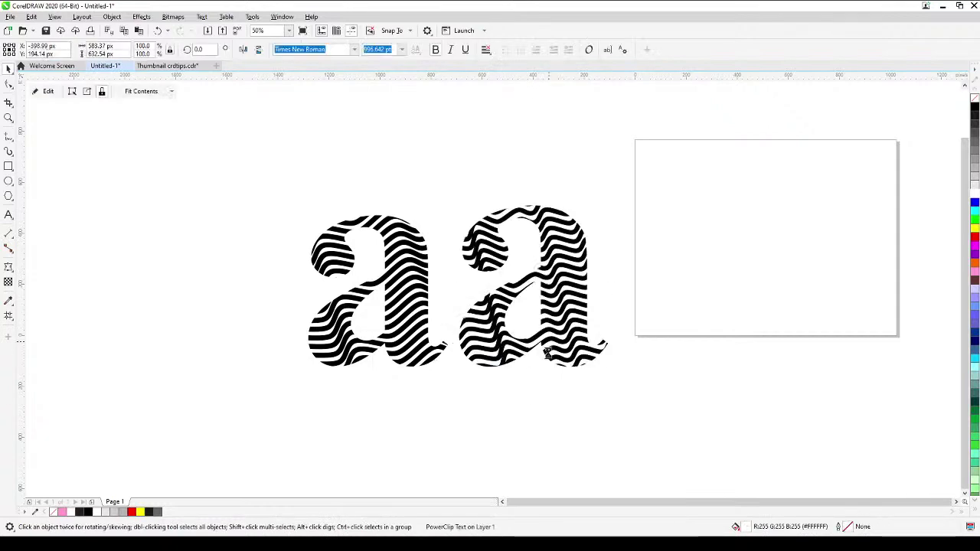
click(521, 434)
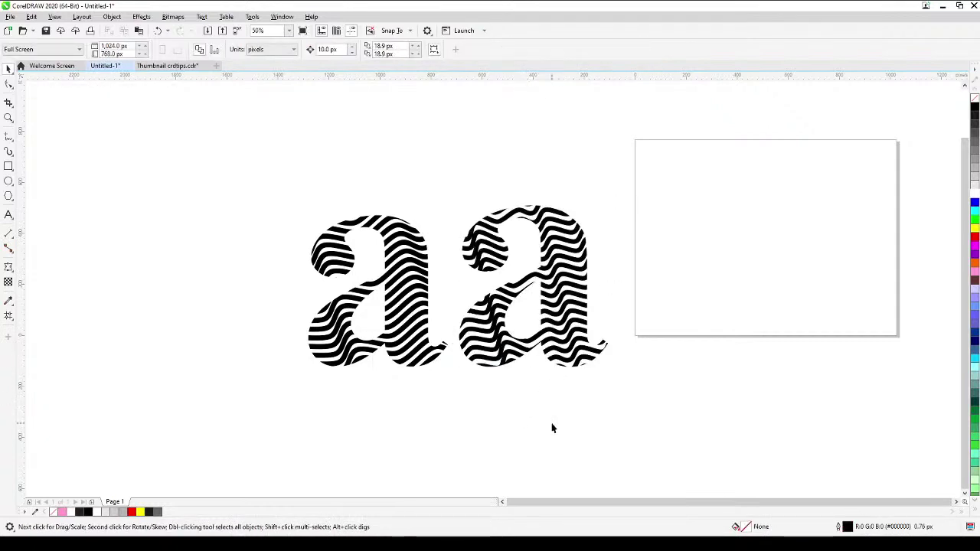
- Reposition the wavy line stack inside the letter's PowerClip, moving it to about X -386 px, Y 171 px, and finish editing
click(528, 306)
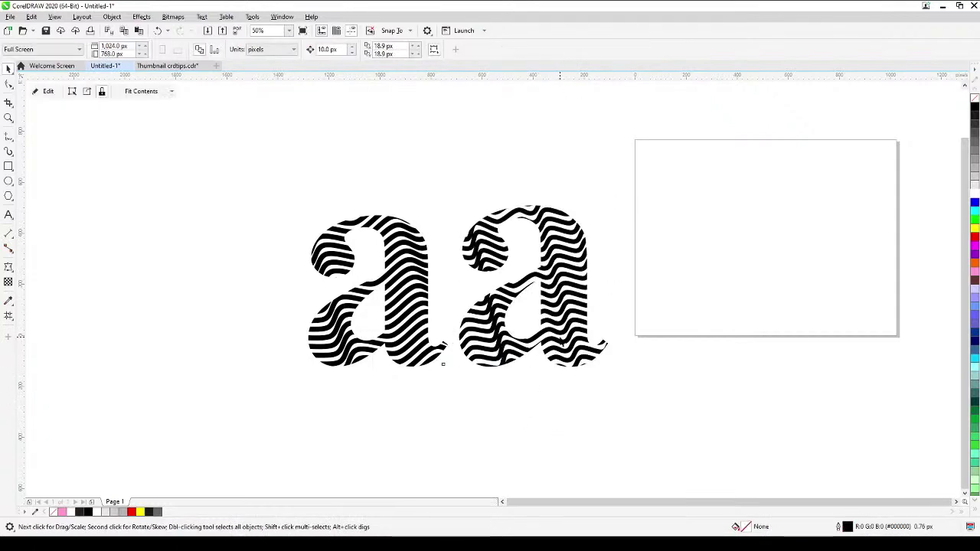
double_click(528, 306)
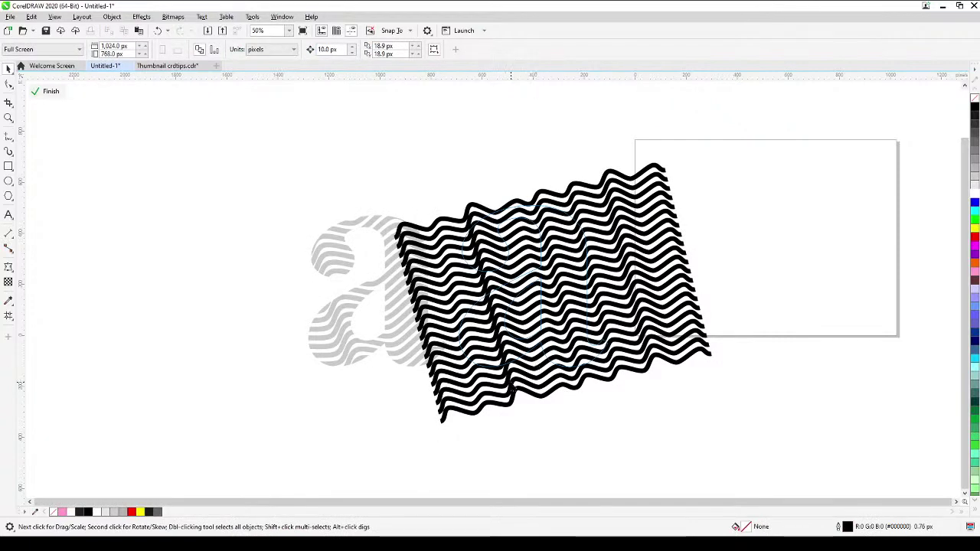
click(510, 384)
drag(696, 341, 684, 359)
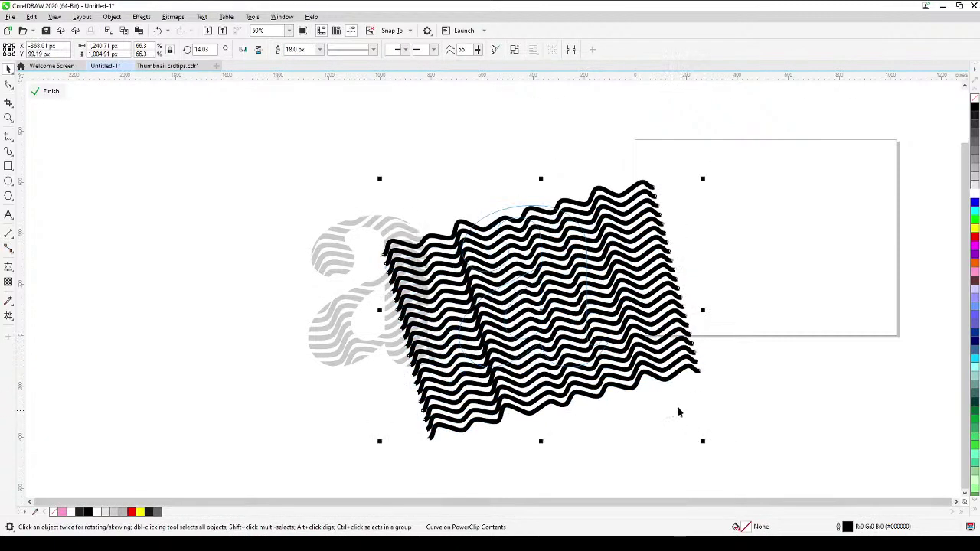
click(47, 91)
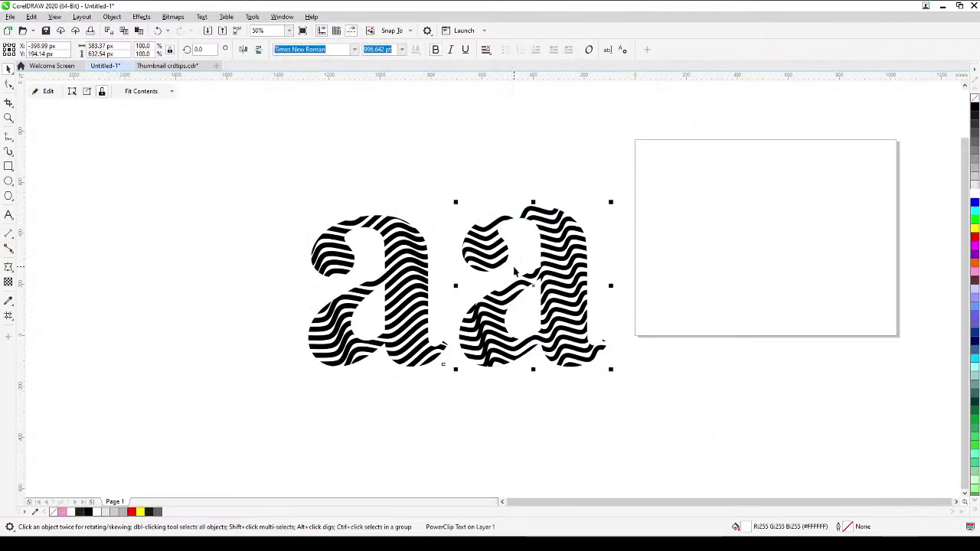
click(47, 91)
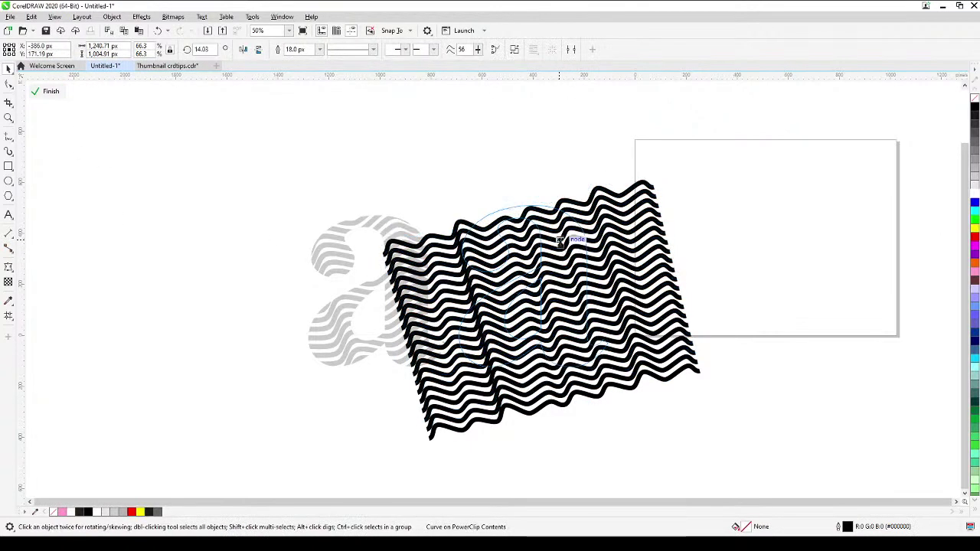
click(47, 91)
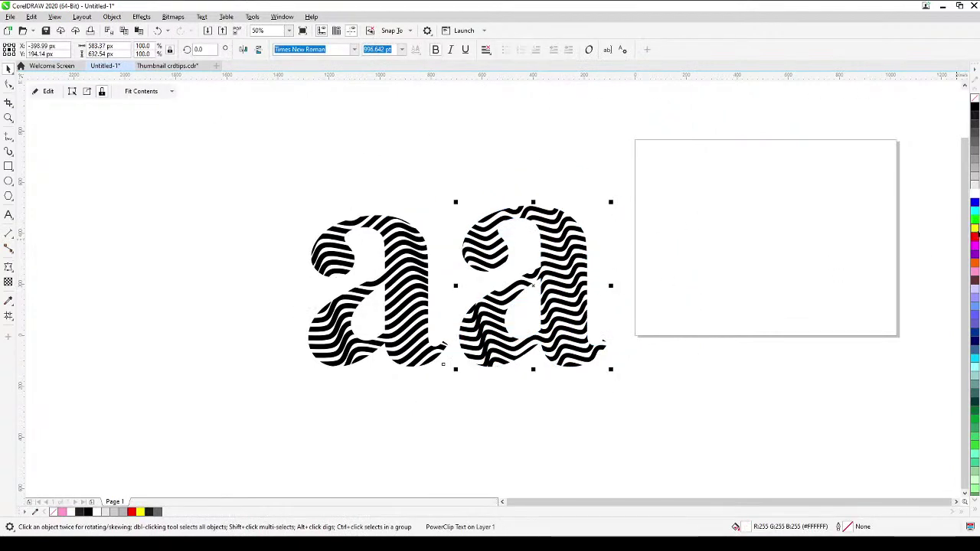
- Try yellow and very light grey behind the new letter's stripes, keep a slightly darker light grey fill and deselect the letter
click(974, 230)
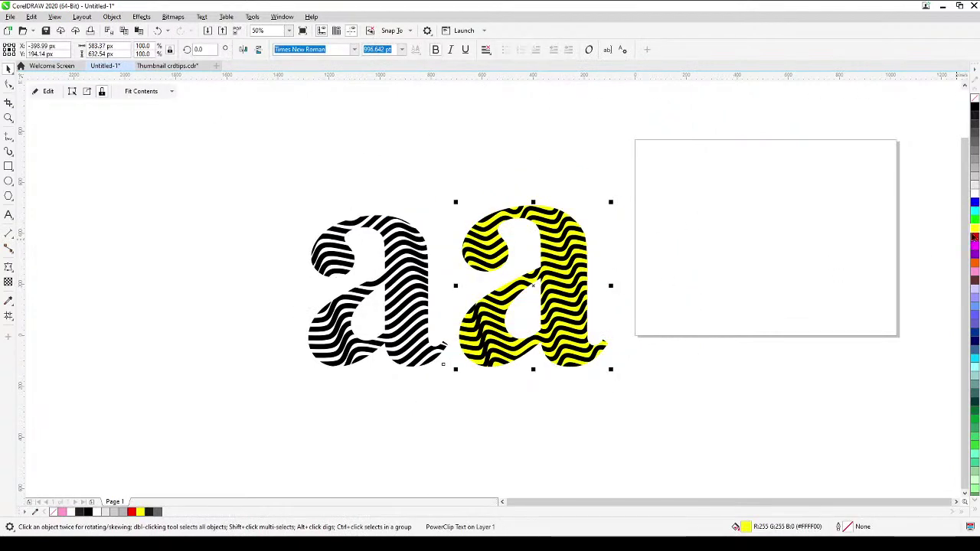
click(975, 179)
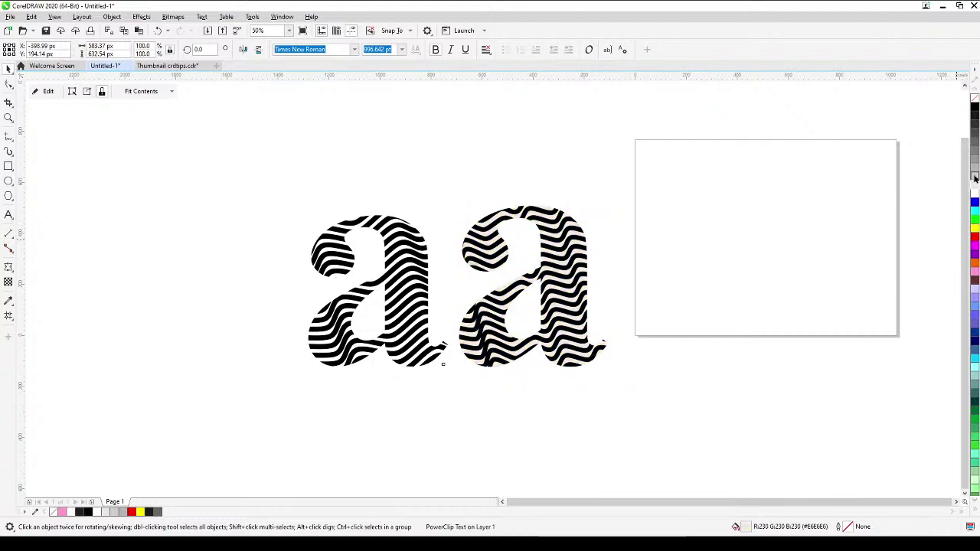
click(974, 172)
click(611, 401)
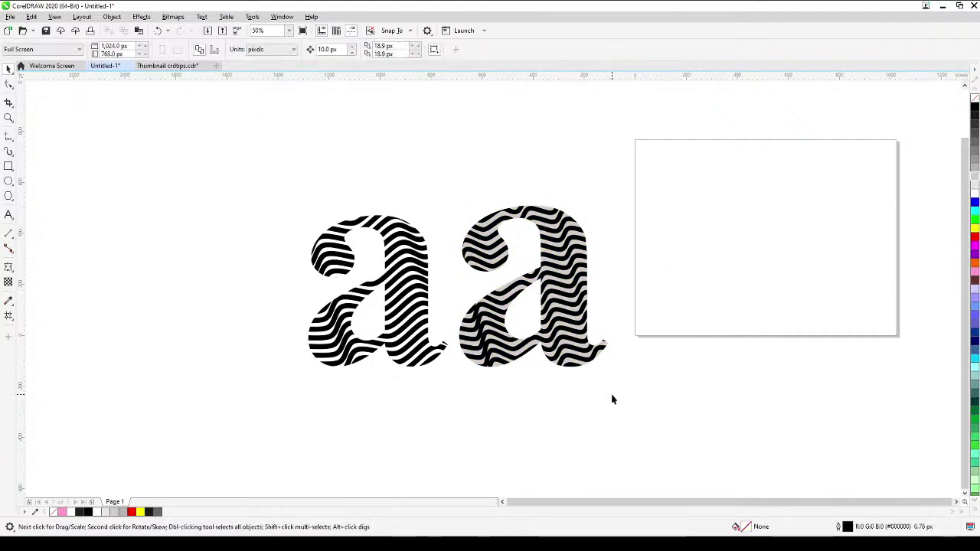
- Replace the letter in the grey-filled PowerClip text with a lowercase b and deselect it
mouse_move(604, 391)
mouse_down()
mouse_move(650, 394)
mouse_move(596, 386)
mouse_up()
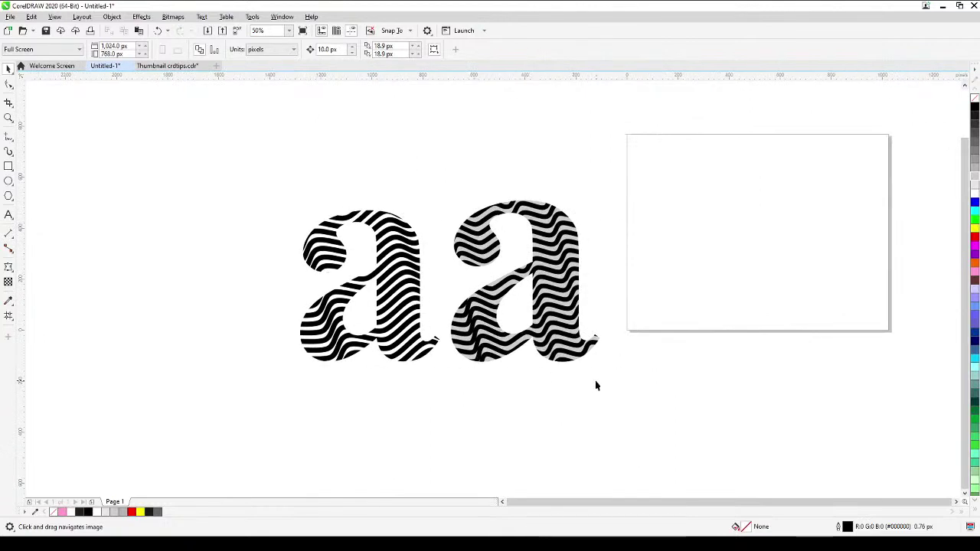
click(571, 324)
double_click(571, 323)
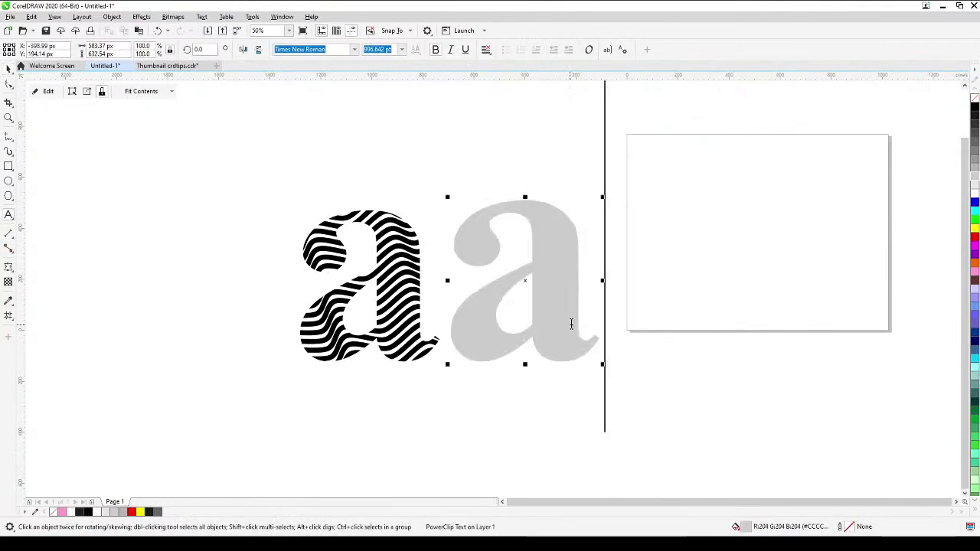
drag(586, 309, 414, 317)
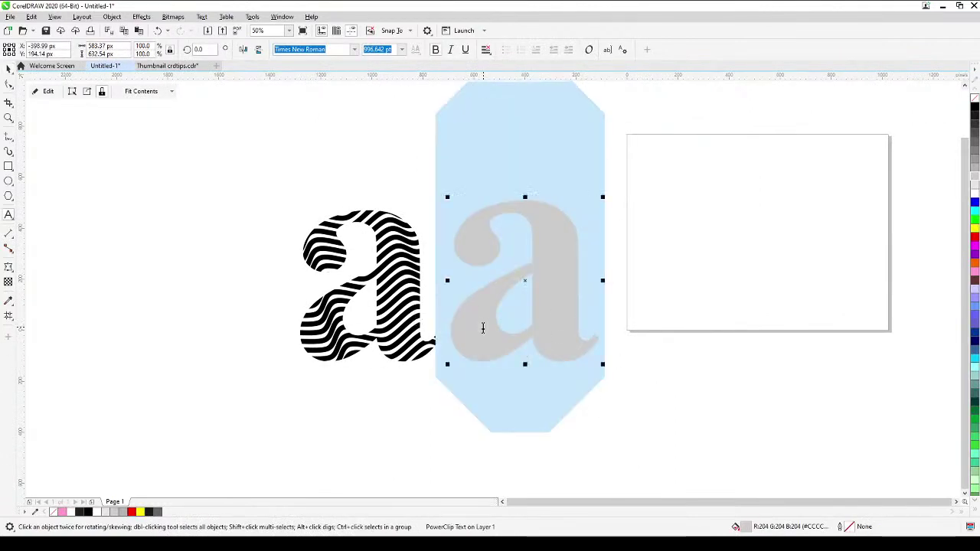
text(b)
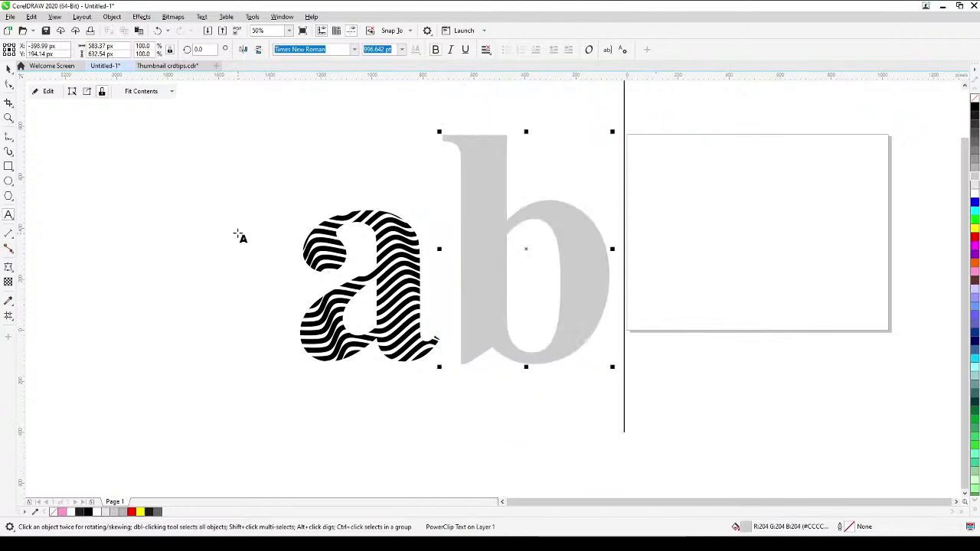
click(8, 68)
click(105, 214)
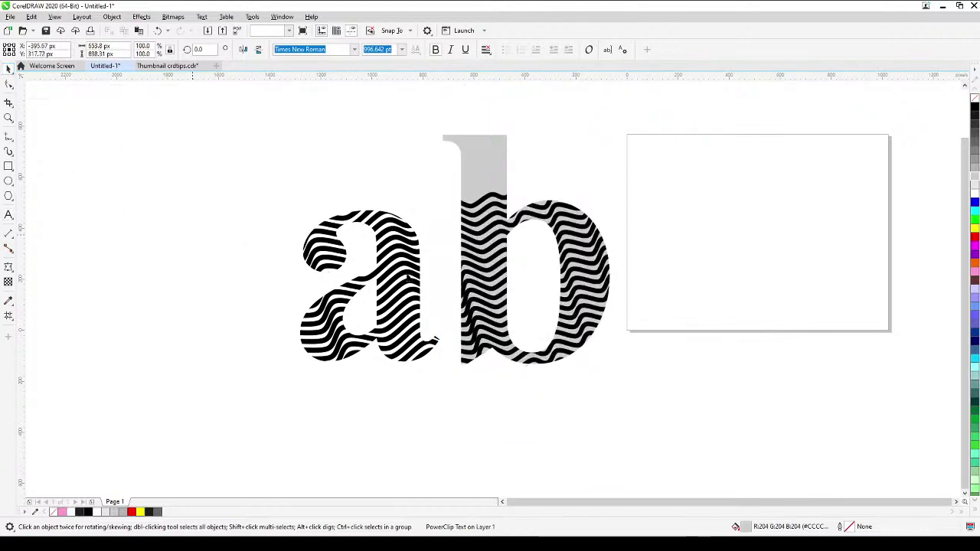
- Inside the b's PowerClip, reposition and enlarge the wavy line stack to about 1,609 × 1,303 px so it covers the whole letter, and finish editing
click(466, 297)
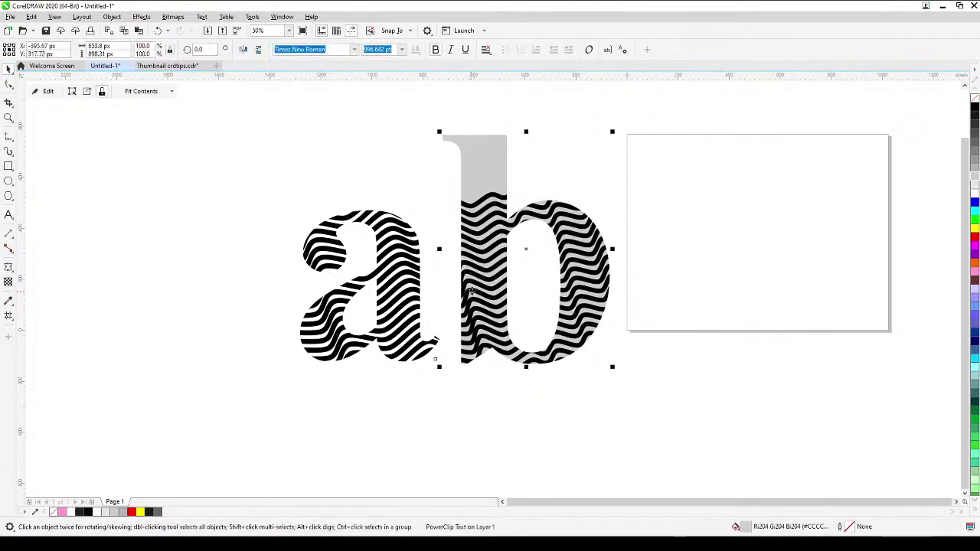
click(48, 91)
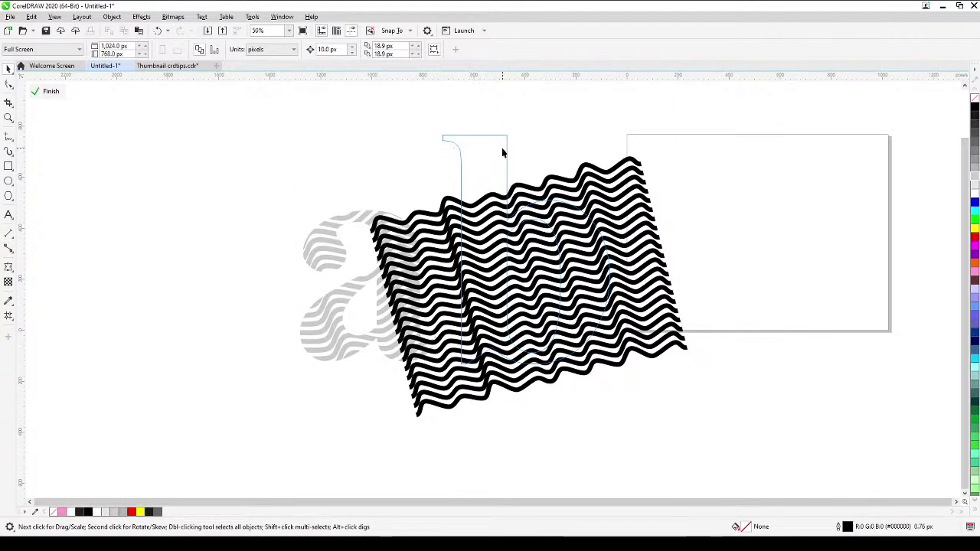
click(490, 258)
drag(547, 260, 521, 191)
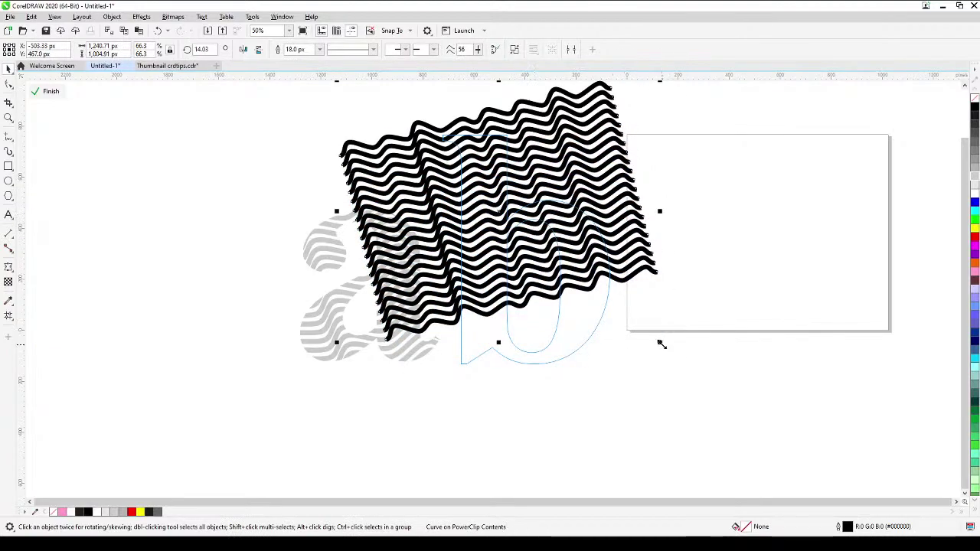
drag(661, 343, 772, 418)
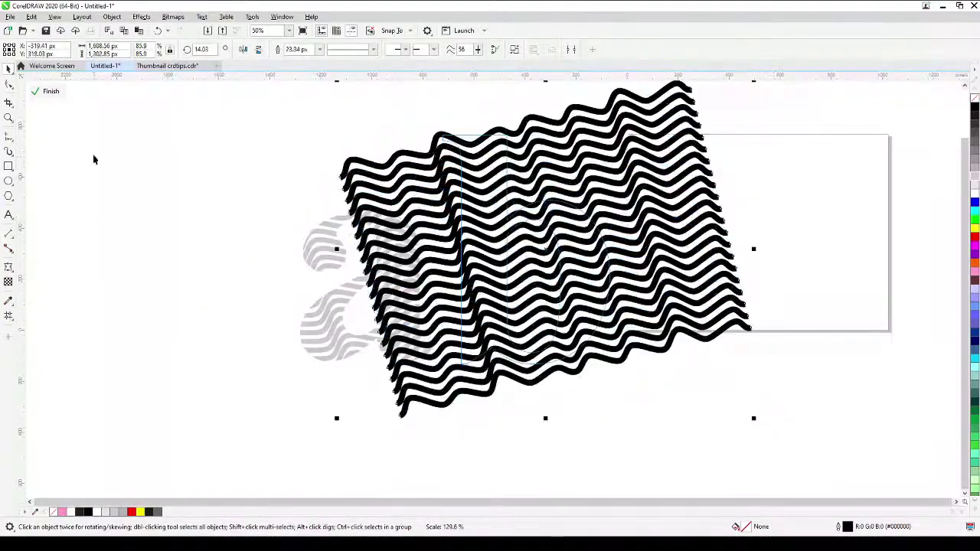
click(47, 91)
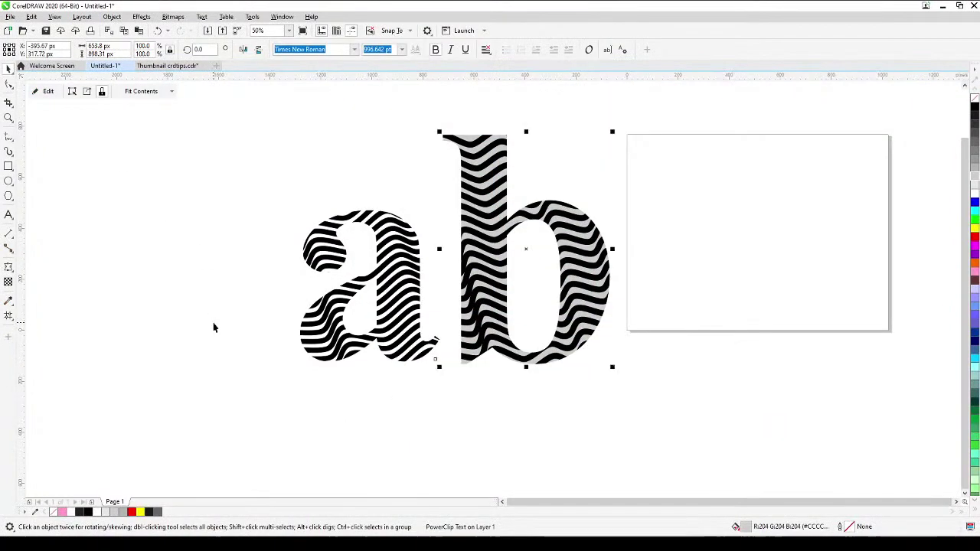
click(213, 327)
scroll(230, 330, down, 2)
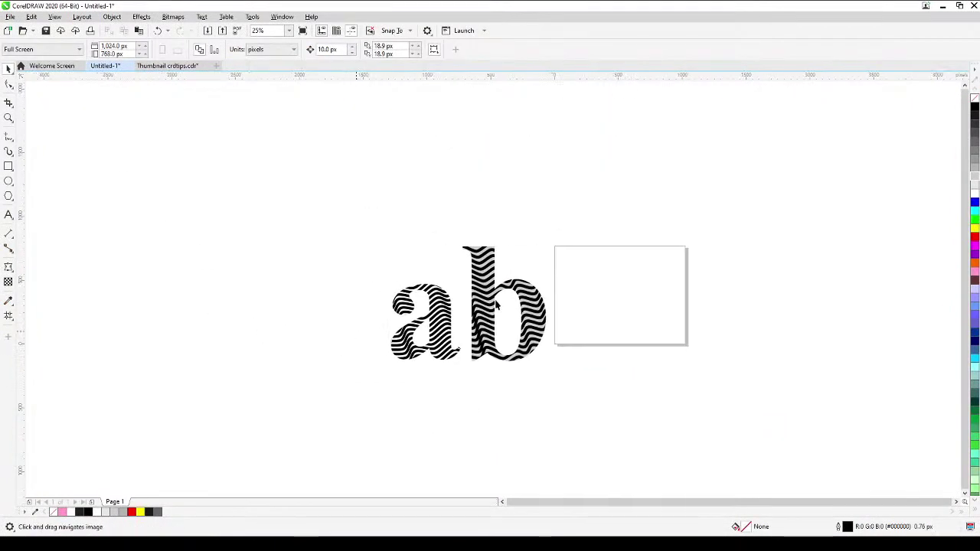
scroll(496, 305, up, 2)
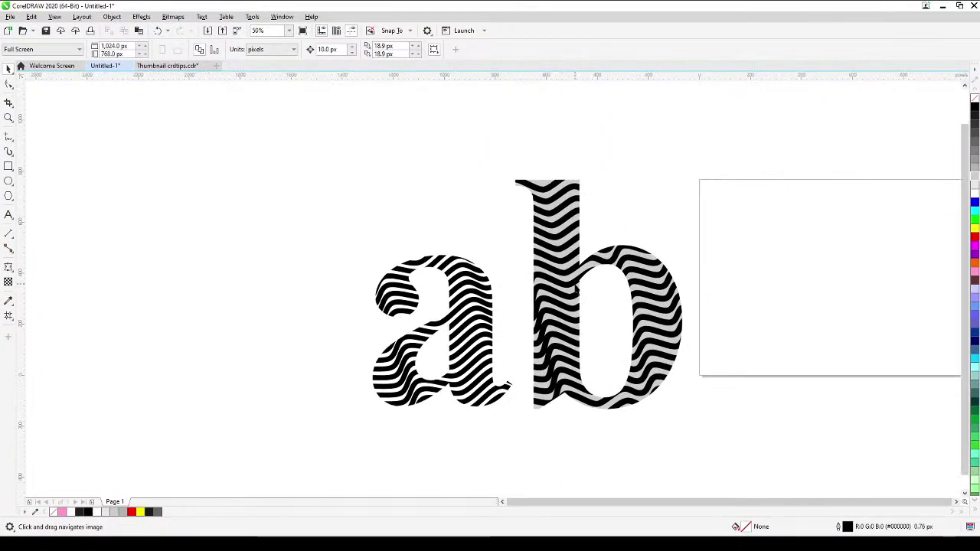
- Add a four-letter lowercase first name as artistic text in the empty area beside the striped letters and enlarge it to about 418 pt
drag(171, 252, 54, 227)
click(8, 215)
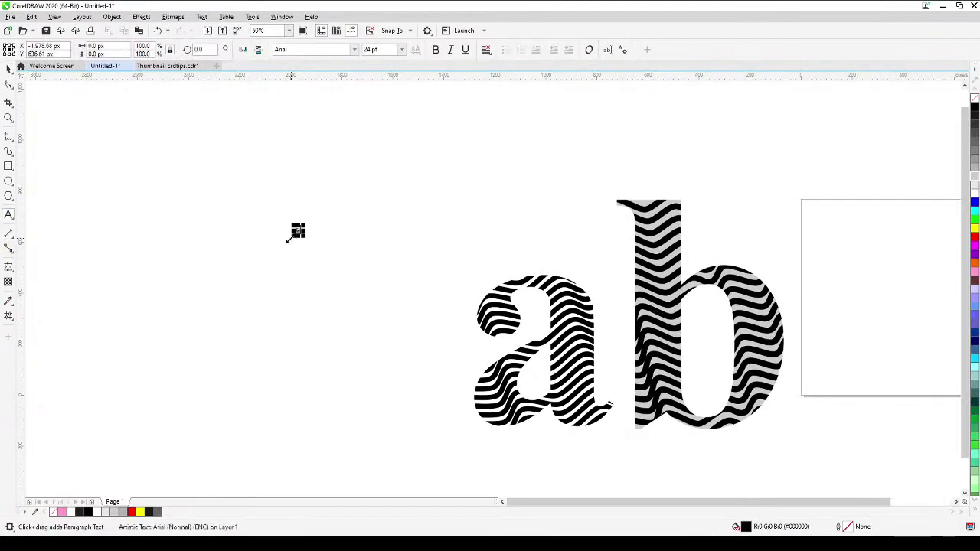
key(Escape)
click(10, 69)
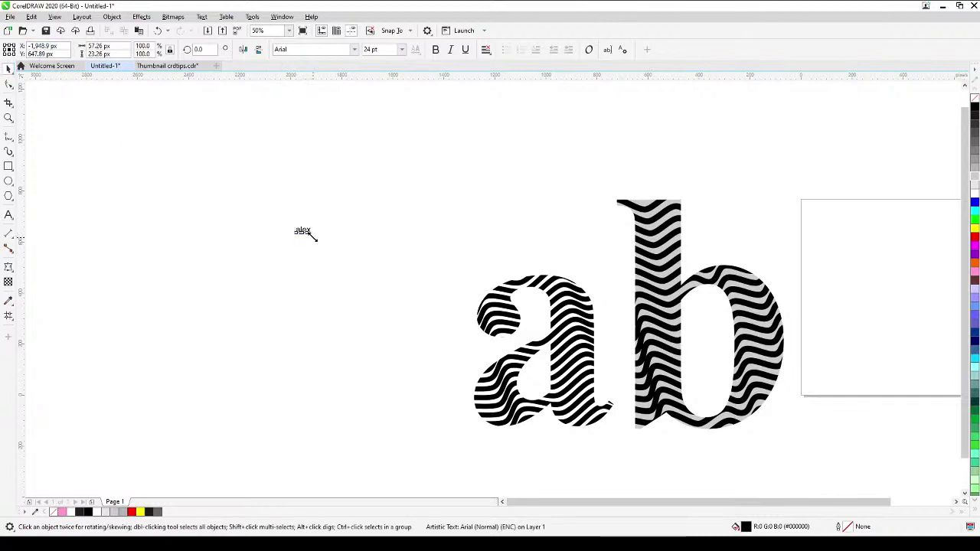
drag(313, 236, 550, 369)
- Set the name text in bold Times New Roman, move it clear of the striped letters and enlarge it to about 500 pt
click(313, 49)
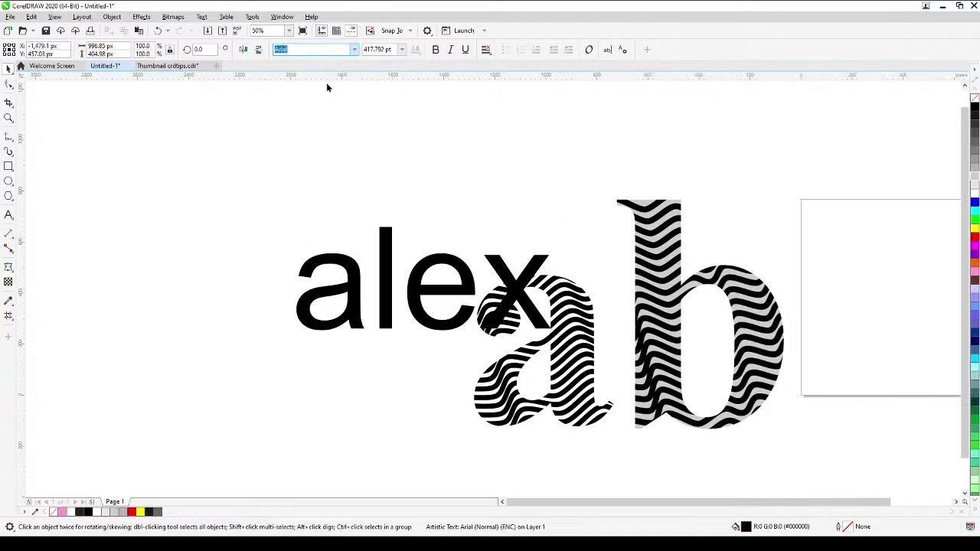
text(Times New Roman)
key(Return)
drag(452, 315, 369, 238)
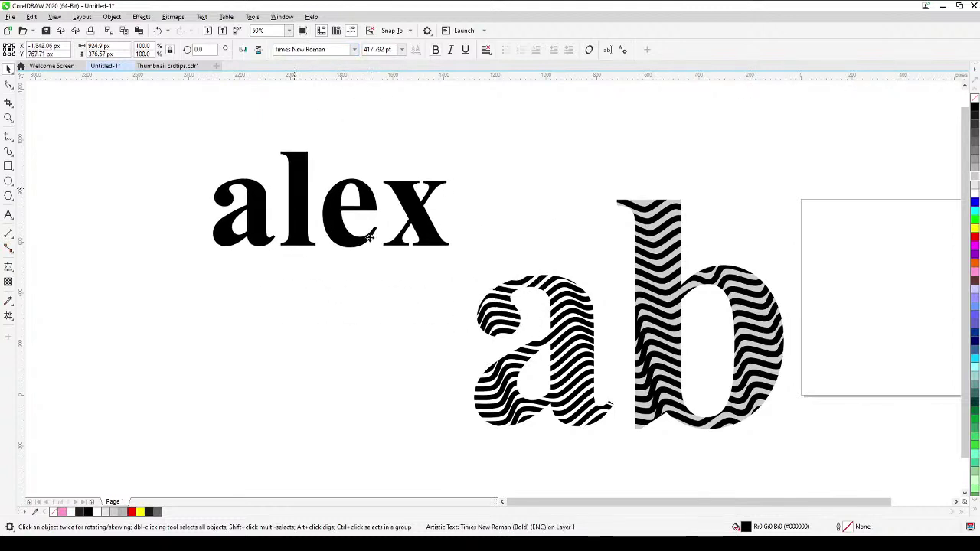
drag(453, 250, 496, 267)
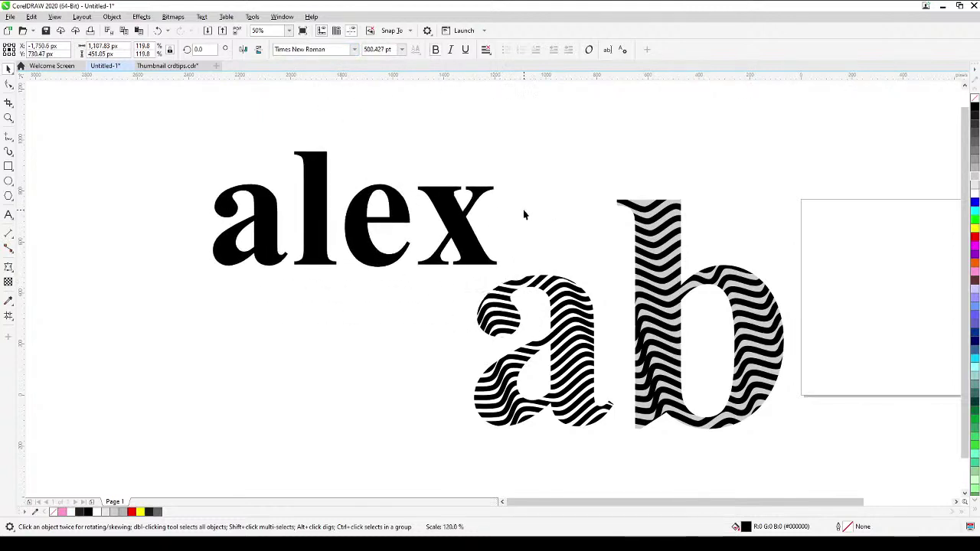
- Copy the wavy line stack from inside the white-filled striped letter a's PowerClip and finish editing
click(607, 311)
click(588, 319)
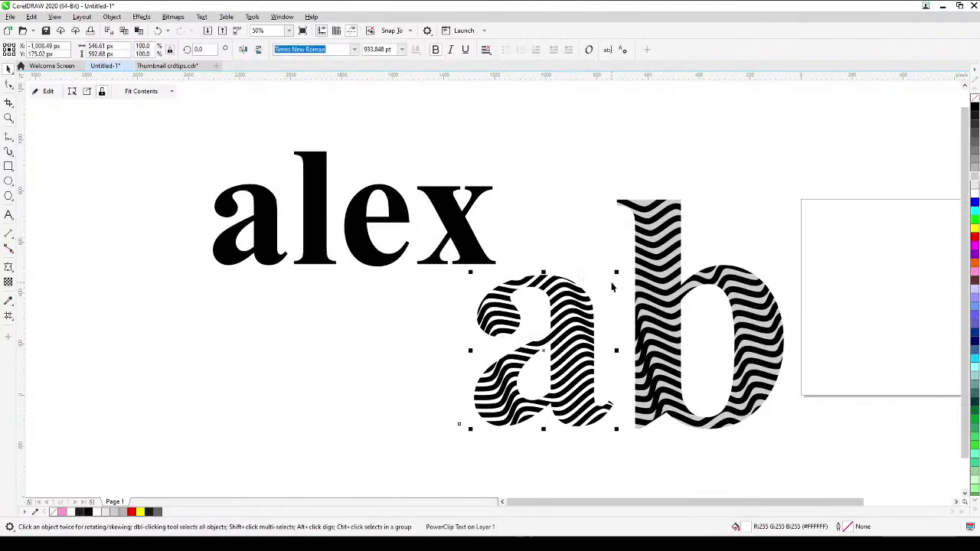
ctrl+click(565, 307)
click(493, 226)
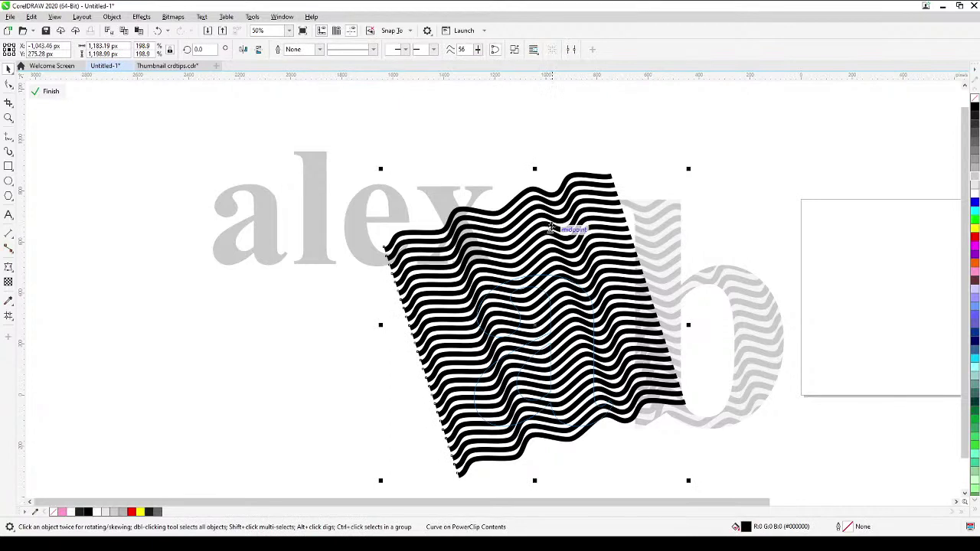
click(51, 91)
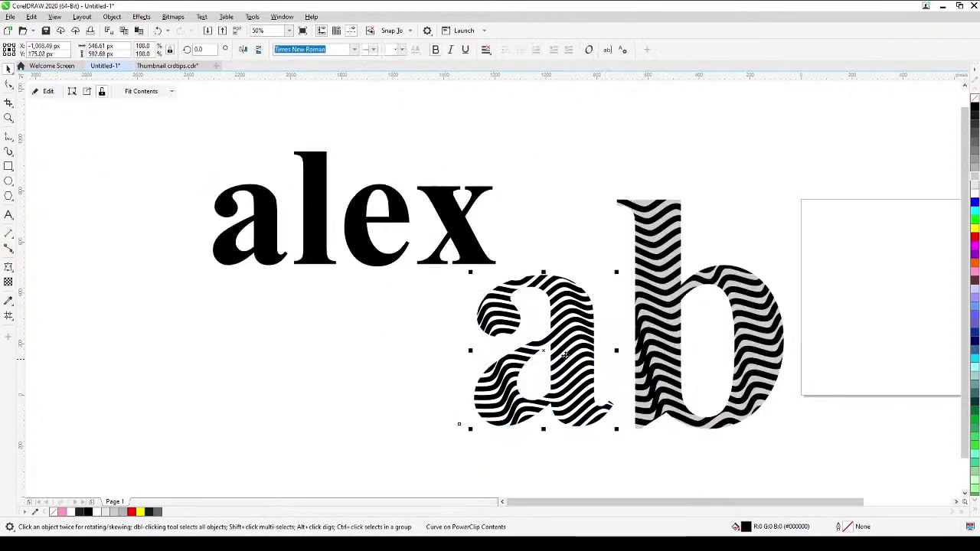
- Move the name text slightly farther from the striped letters and break it apart into separate letters
click(310, 252)
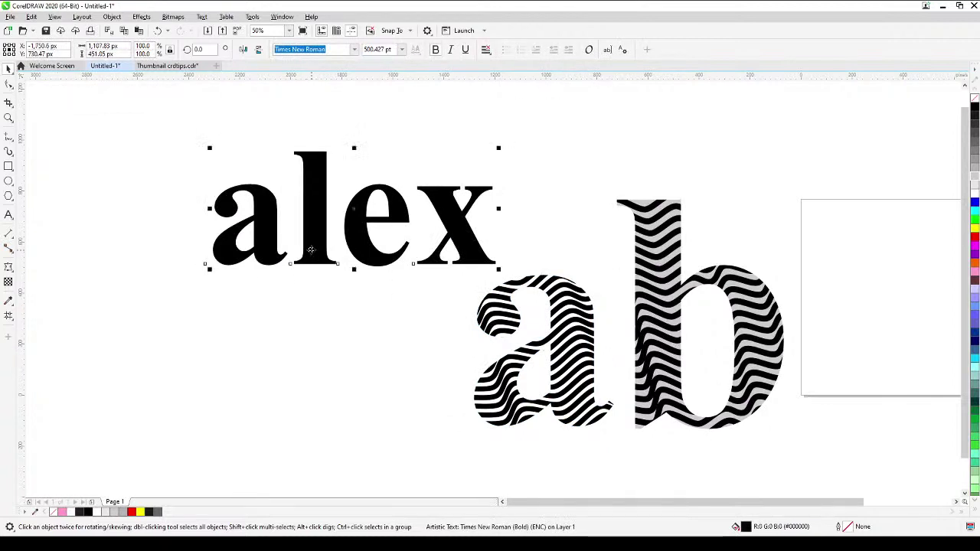
drag(310, 249, 295, 227)
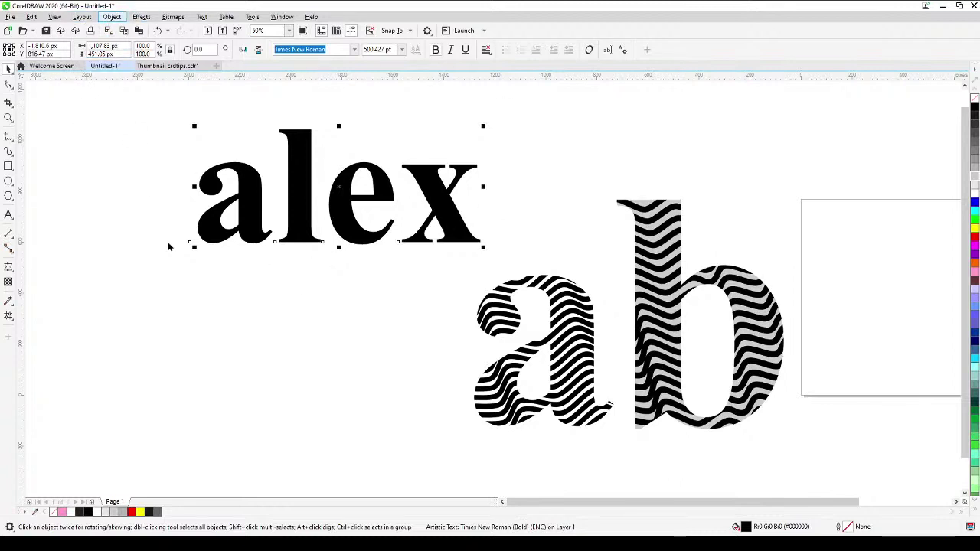
click(258, 343)
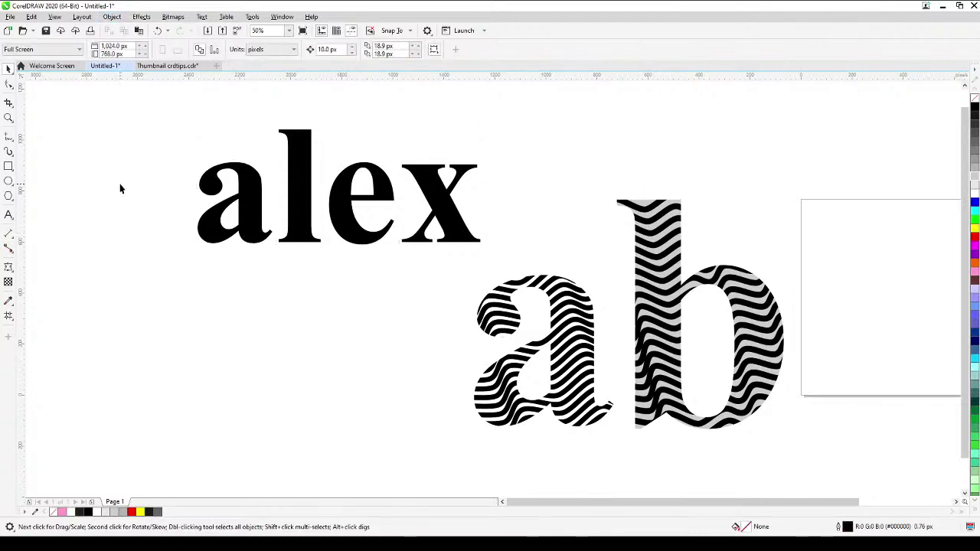
- Paste the copied wavy line stack, scale it down to about 723 × 733 px and place it over the name's first letter
click(157, 31)
drag(438, 312, 149, 333)
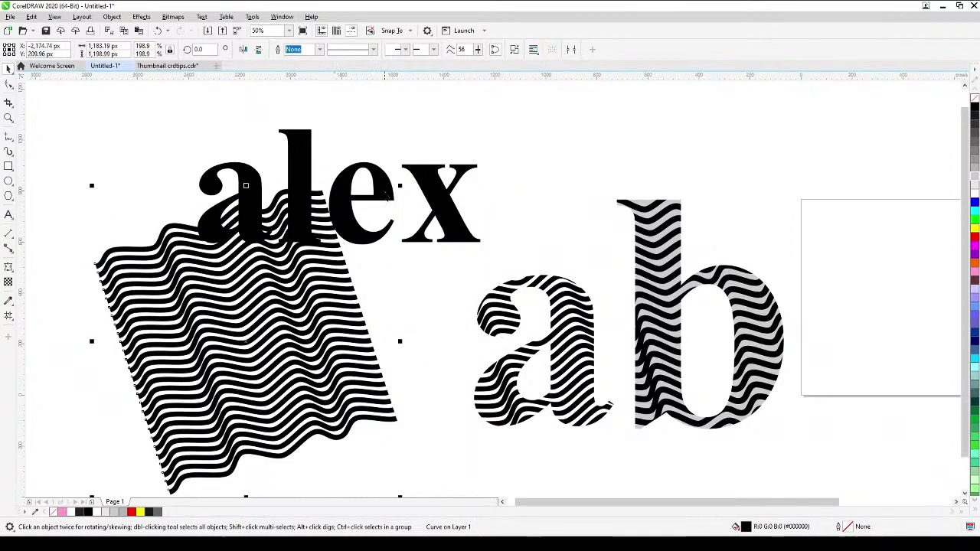
drag(399, 186, 290, 300)
drag(218, 367, 234, 193)
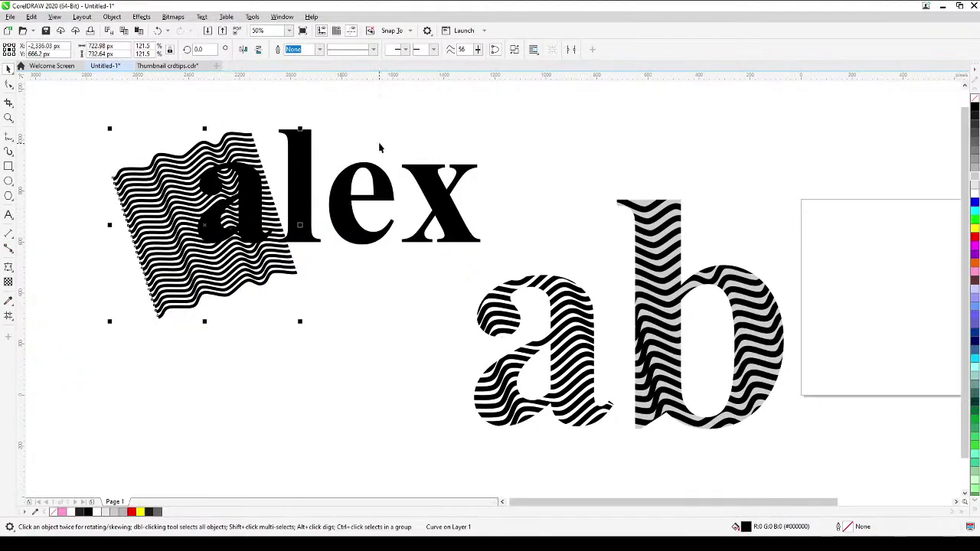
key(Escape)
- Move the wavy line stack clear of the name and fill all four letters with light grey
click(259, 183)
click(345, 171)
click(182, 247)
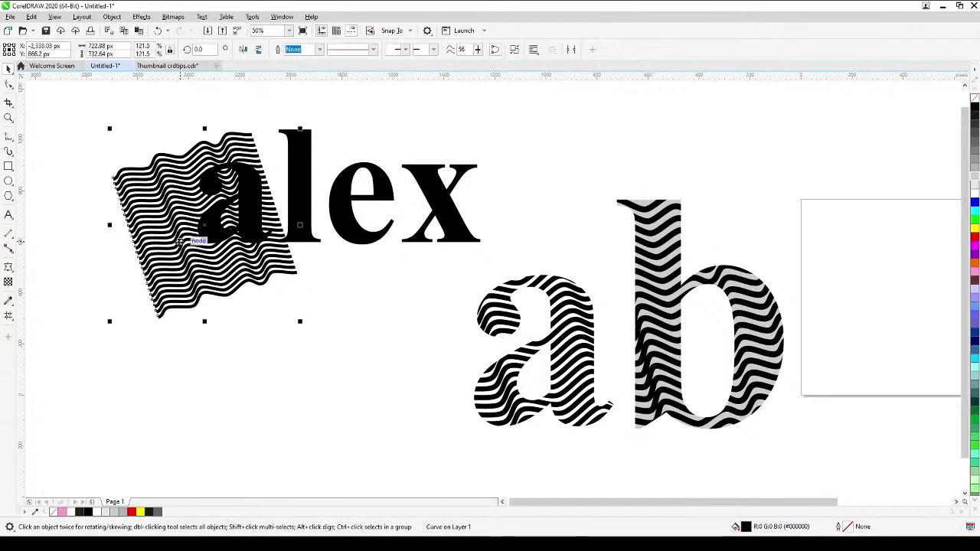
drag(182, 246, 112, 324)
click(255, 177)
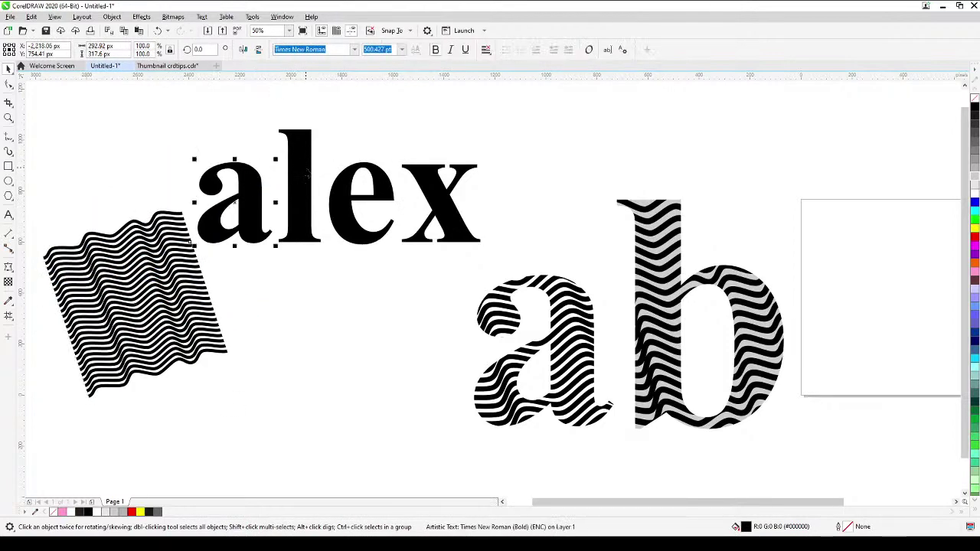
shift+click(373, 190)
shift+click(417, 191)
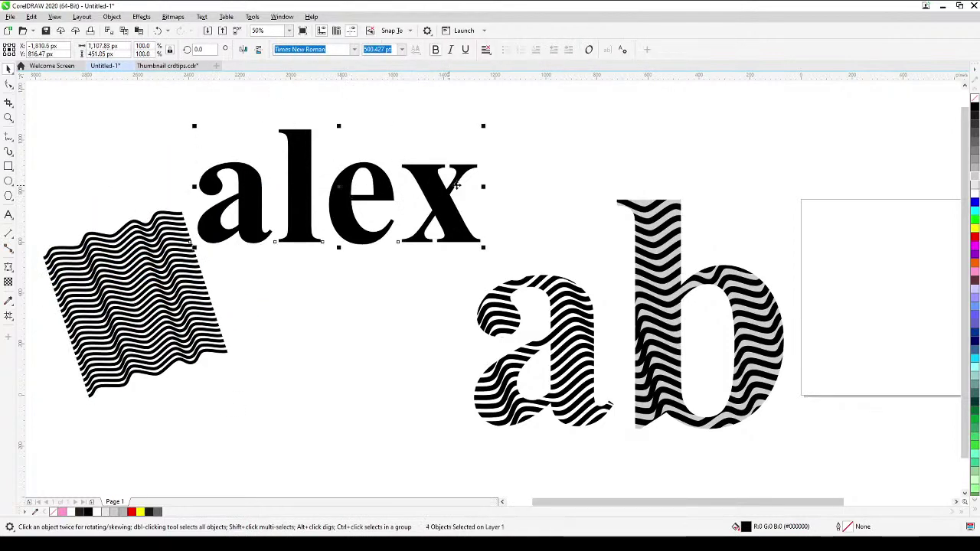
click(975, 170)
click(576, 188)
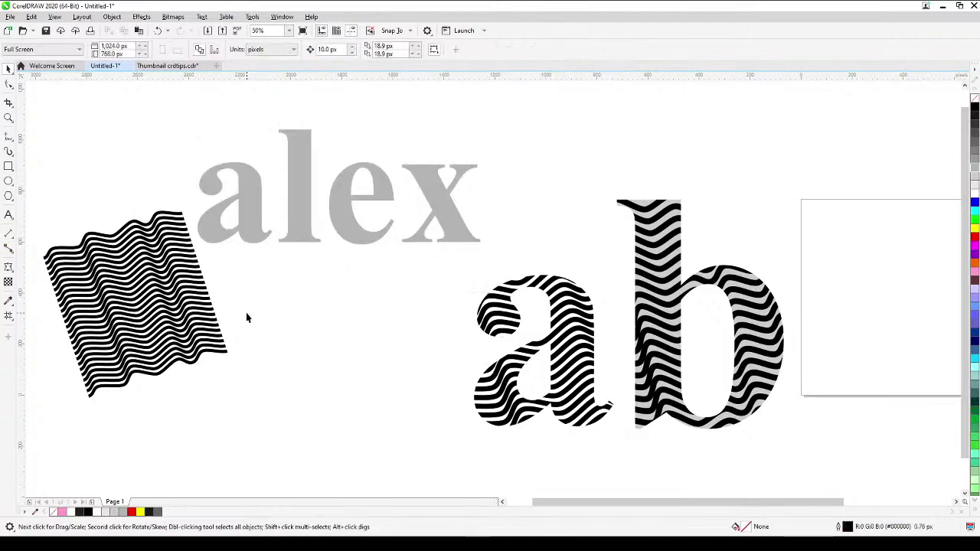
- Place the wavy line stack over the name's first letter, rotated to about 355°, and put a copy over the last letter
drag(228, 325, 294, 256)
drag(299, 332, 264, 281)
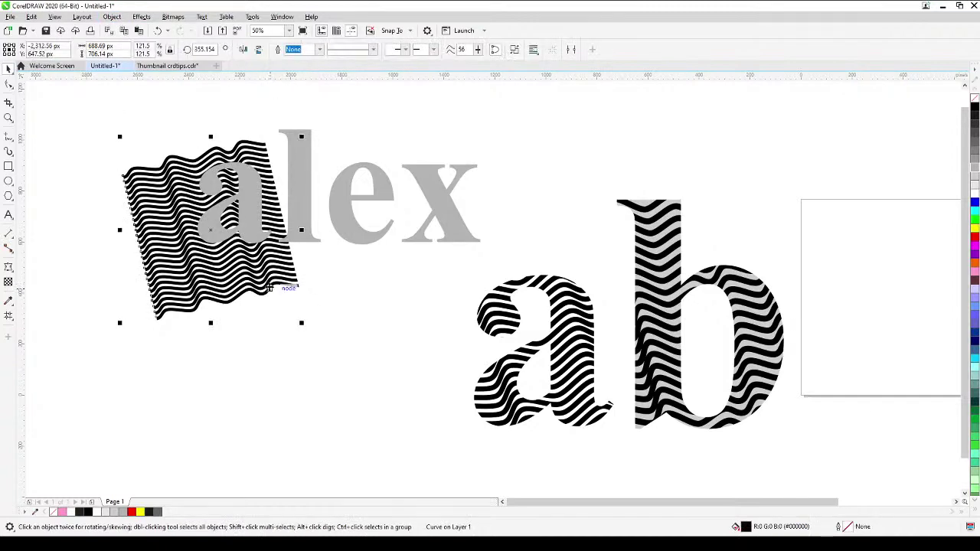
drag(270, 287, 522, 261)
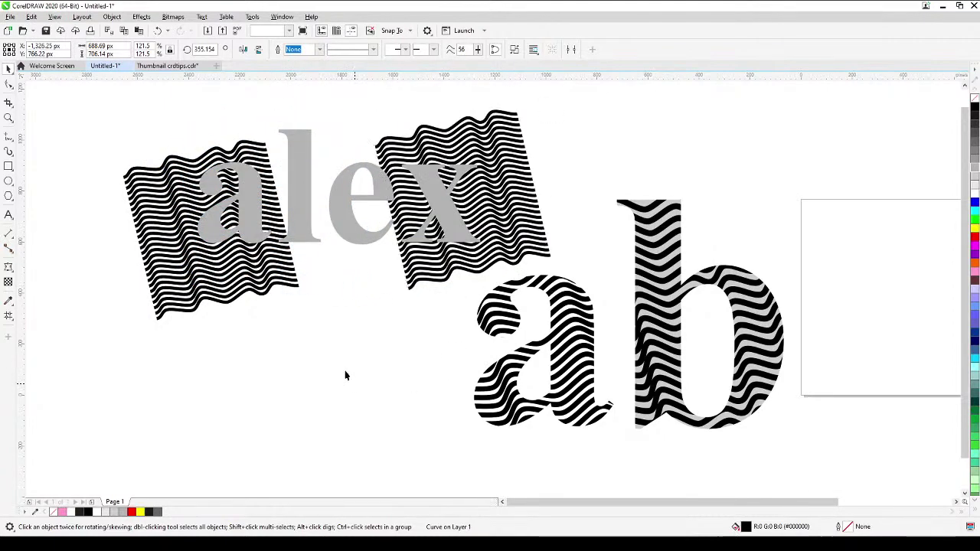
- Place another copy of the wavy line stack well away from the name, overlapping the page
click(257, 306)
click(249, 297)
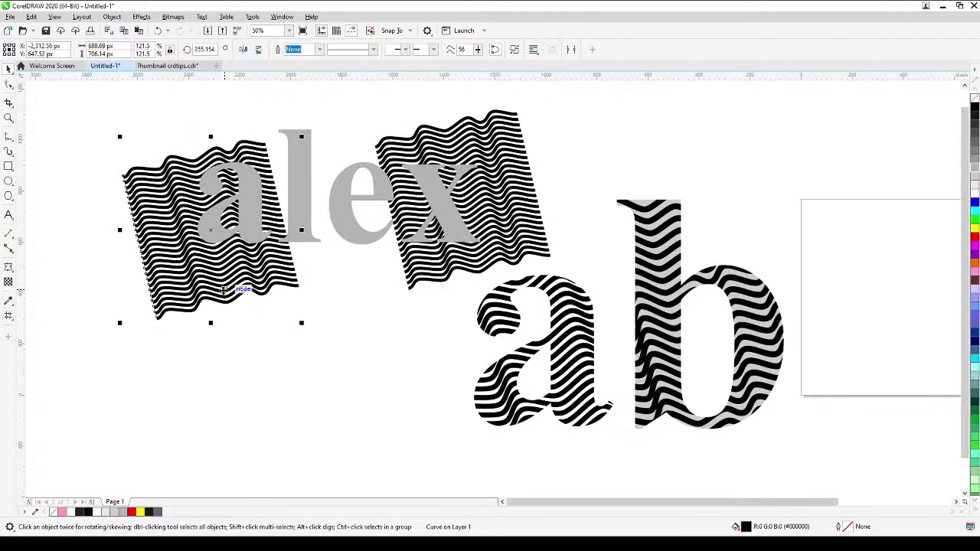
click(420, 238)
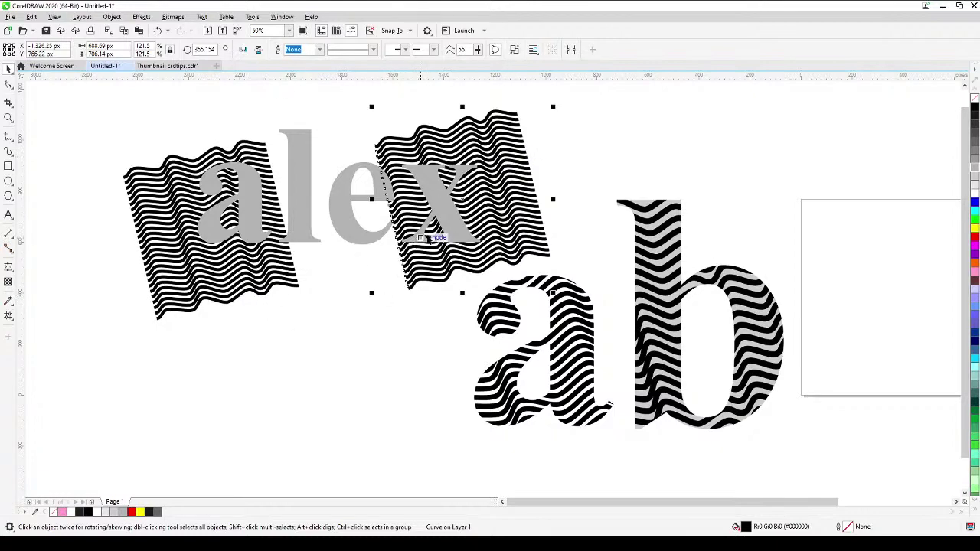
drag(526, 184, 881, 148)
- PowerClip the wavy line stack lying over the name's first letter inside that letter
click(346, 374)
click(264, 281)
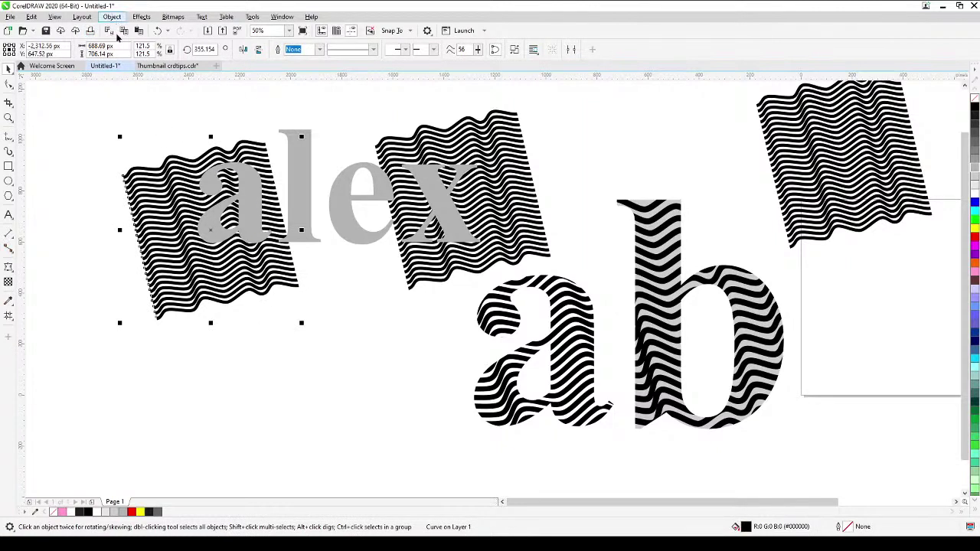
key(Escape)
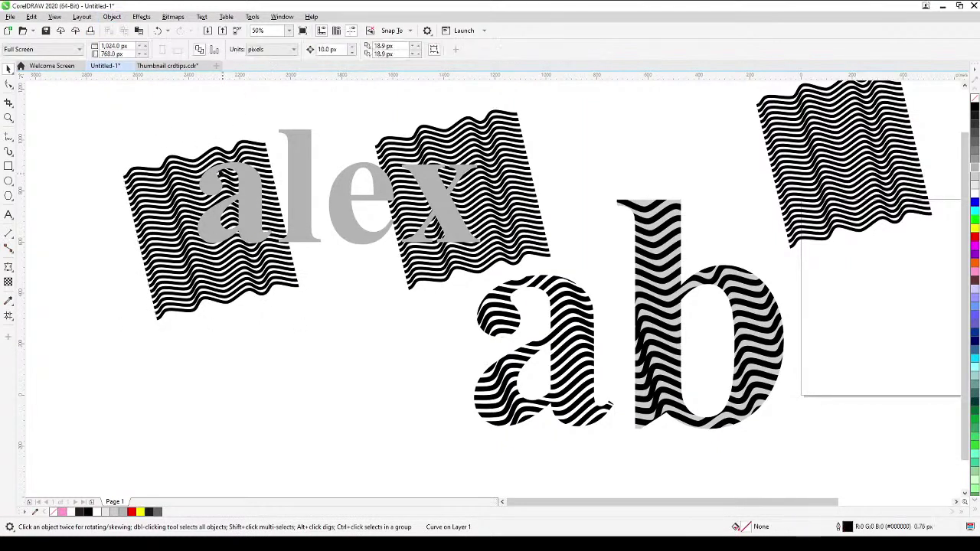
click(229, 199)
- PowerClip the wavy line stack lying over the name's last letter inside that letter
click(509, 177)
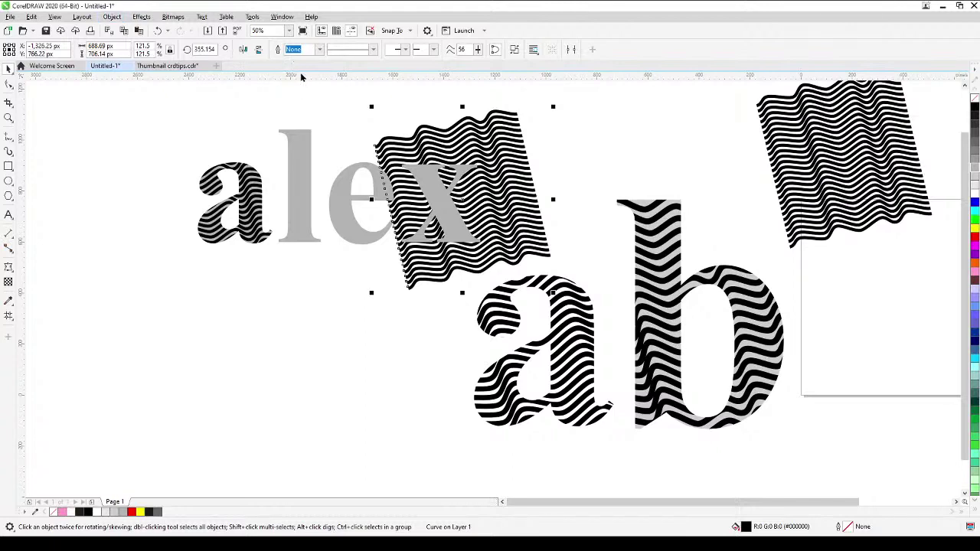
key(Escape)
click(422, 179)
click(286, 363)
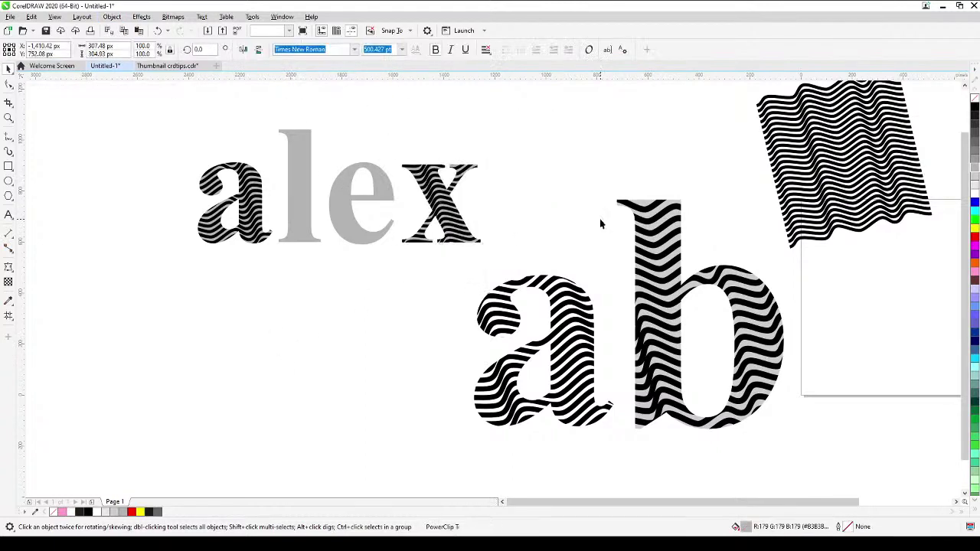
- Place a copy of the remaining wavy line stack over the name's third letter and PowerClip it inside that letter
drag(728, 201, 346, 250)
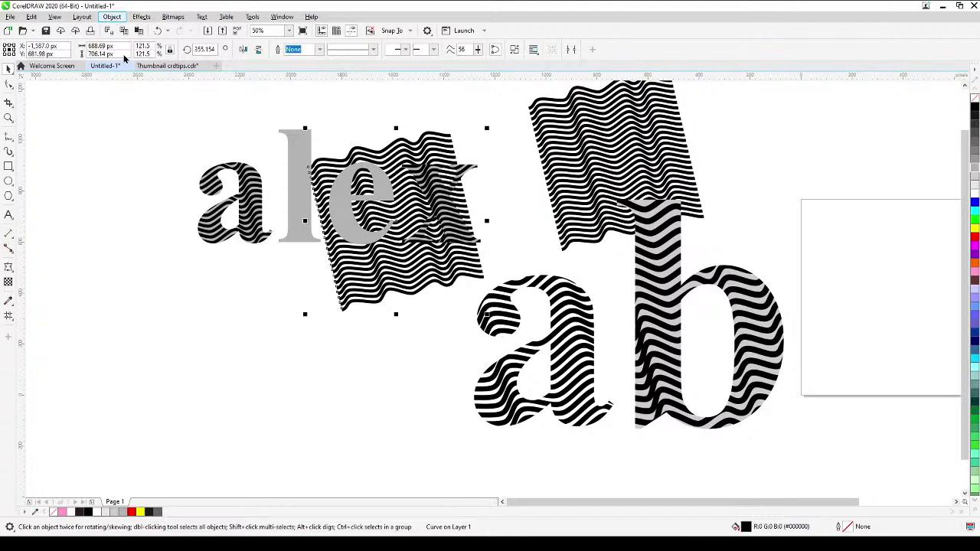
key(Escape)
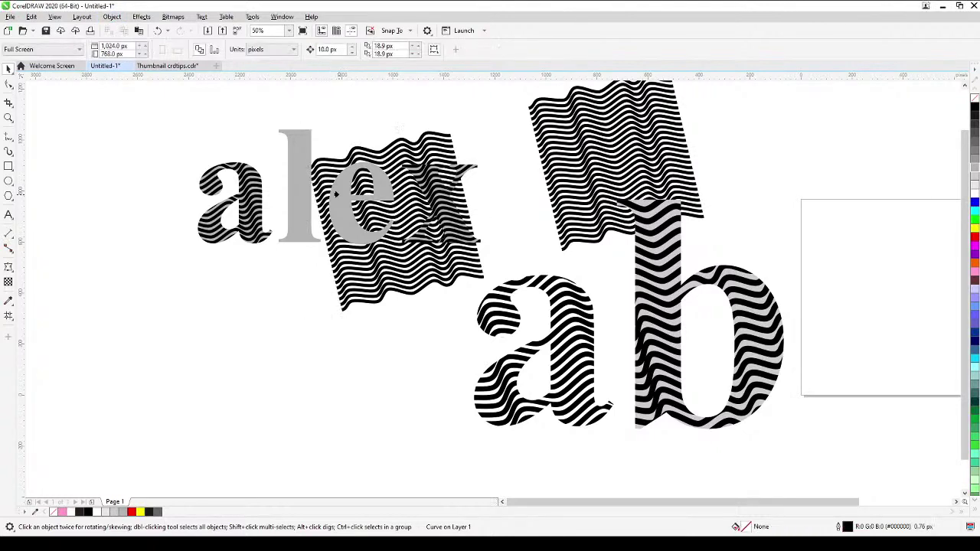
drag(335, 193, 337, 195)
- Move the last wavy line stack over the name's second letter and PowerClip it inside that letter
click(589, 189)
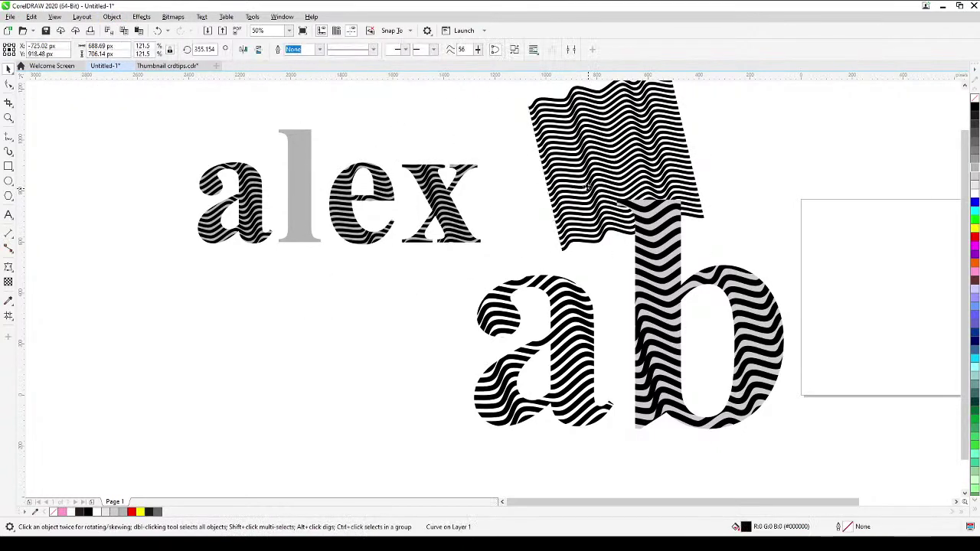
drag(587, 186, 282, 204)
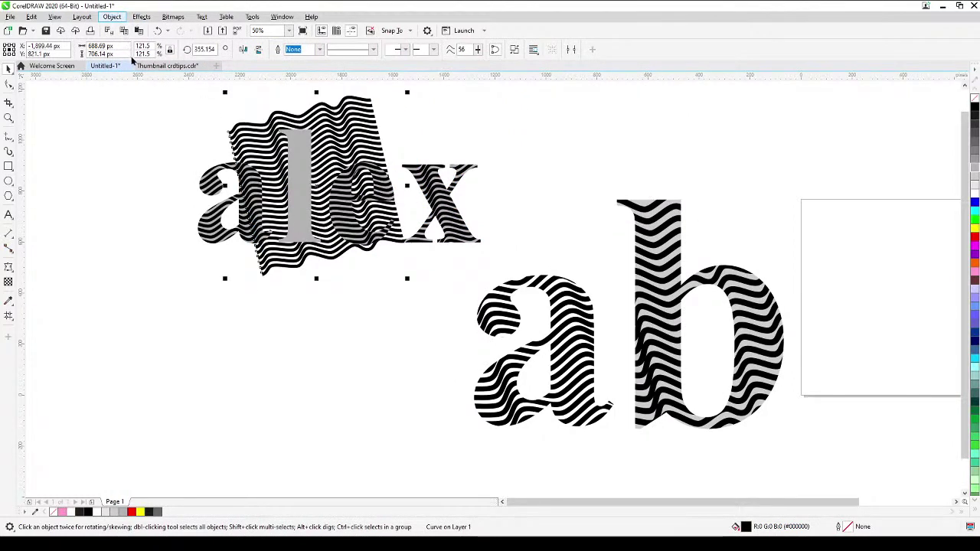
click(444, 199)
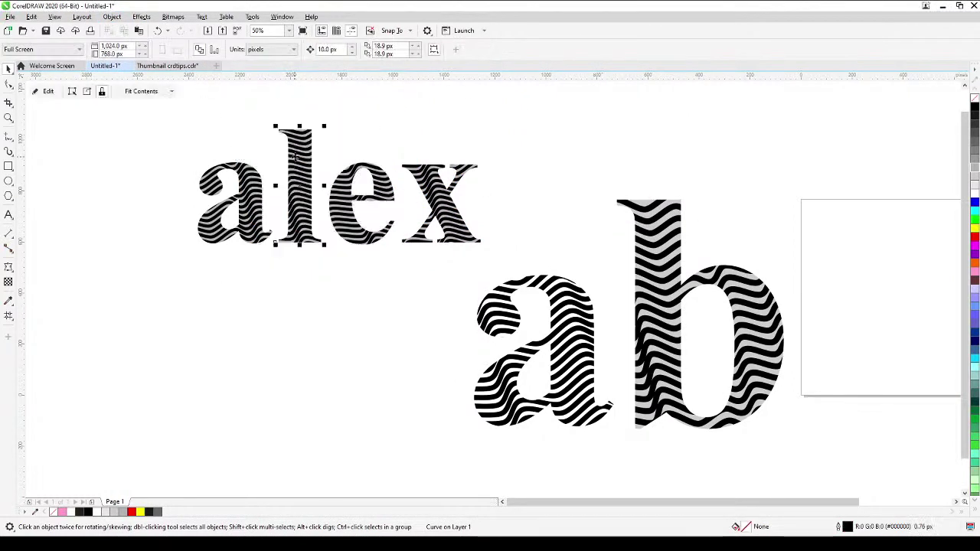
click(117, 327)
- Fill the name's first letter with red and its second letter with orange behind the black stripes
scroll(242, 242, up, 2)
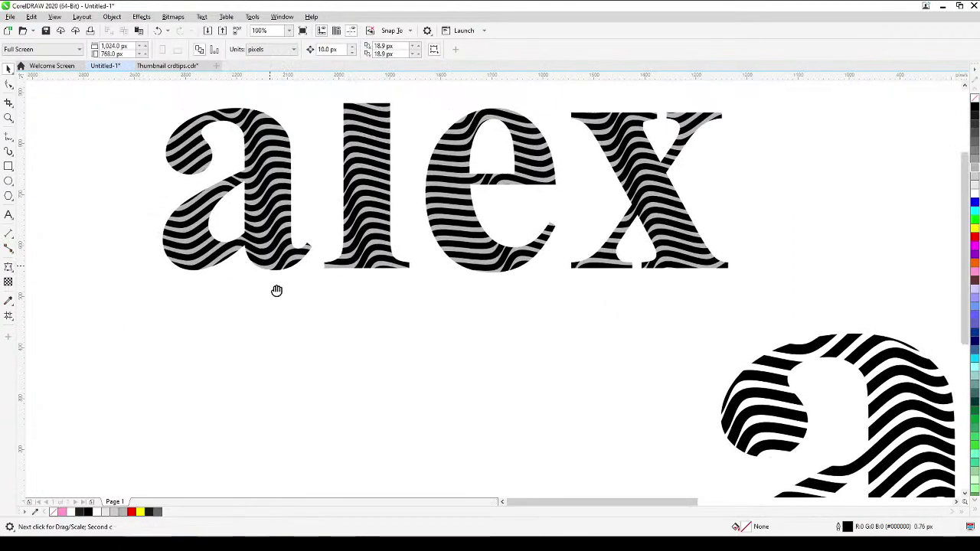
drag(276, 287, 343, 352)
click(298, 350)
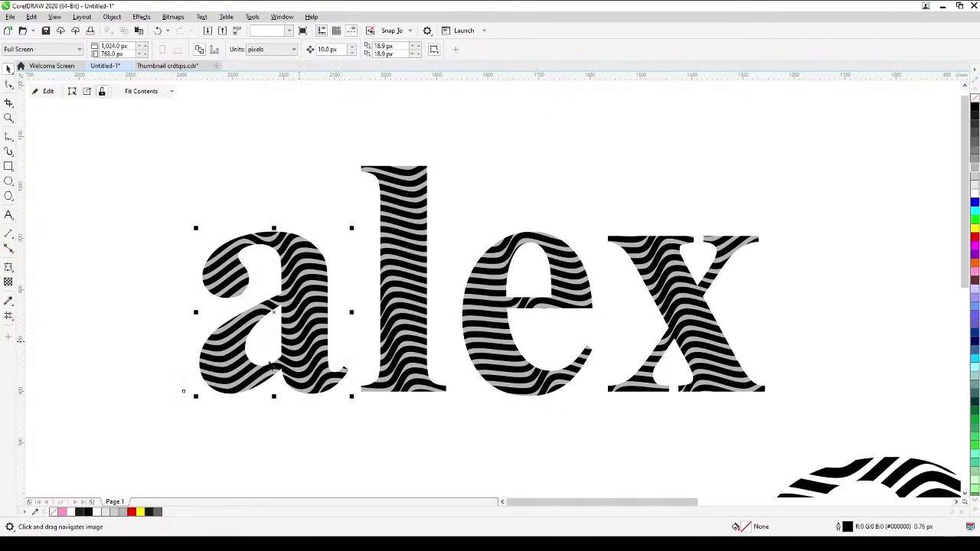
click(973, 237)
click(415, 255)
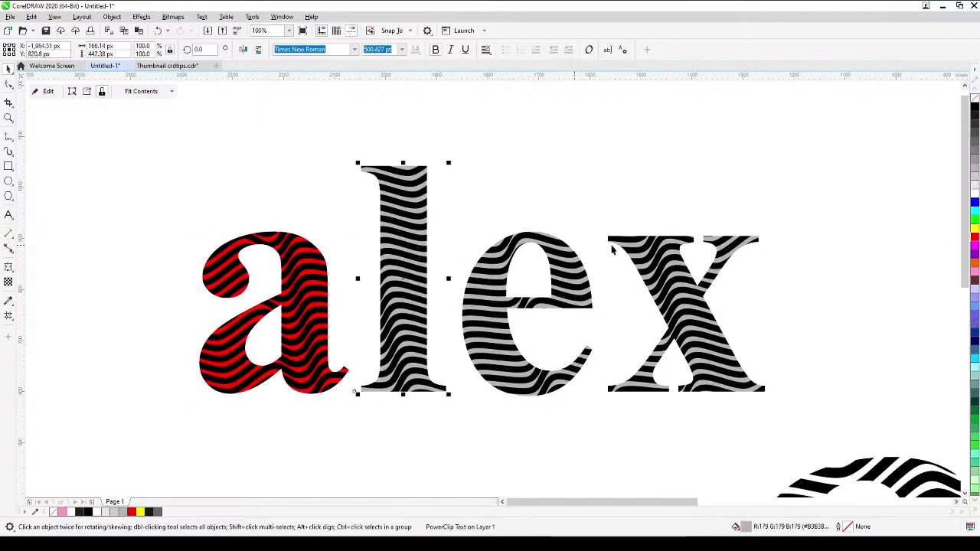
click(973, 264)
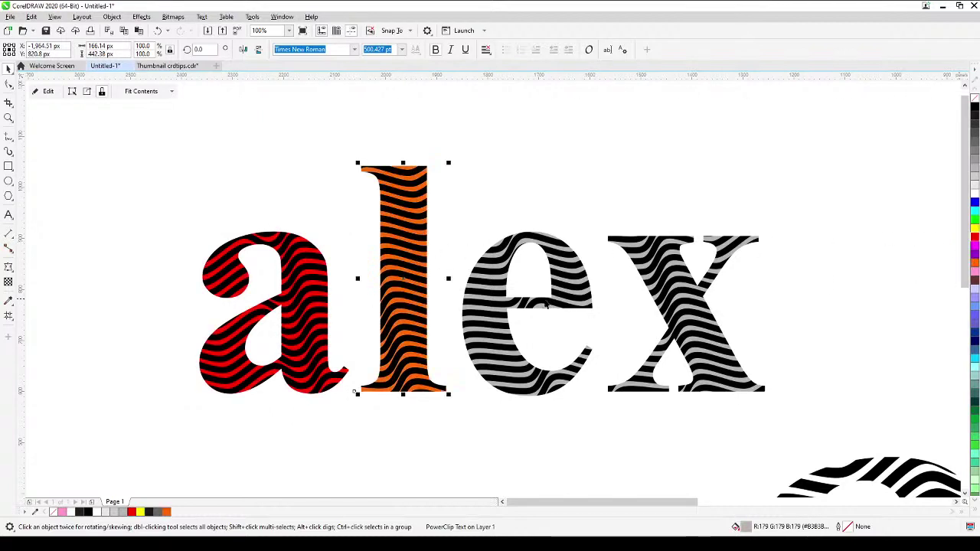
- Fill the name's third letter with green and its last letter with steel blue behind the black stripes
click(499, 317)
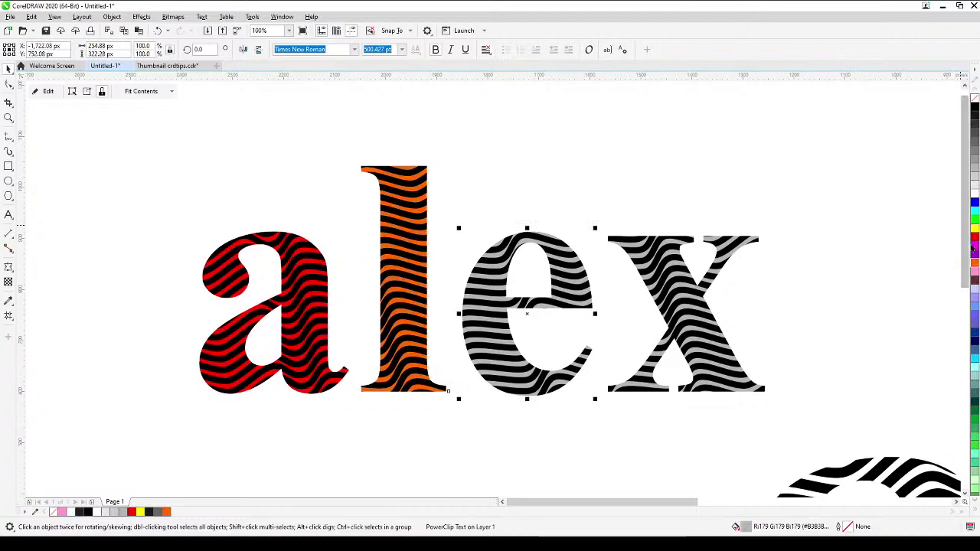
click(974, 423)
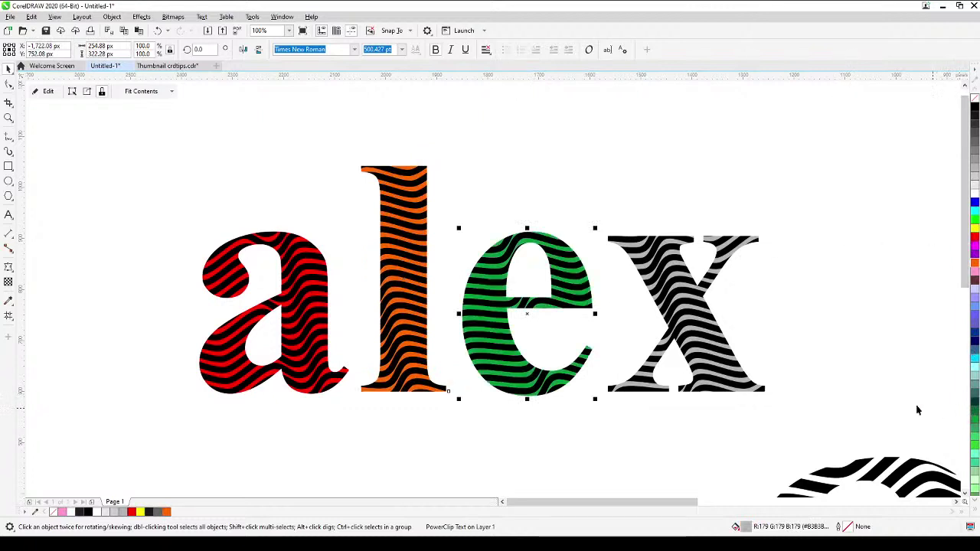
click(696, 285)
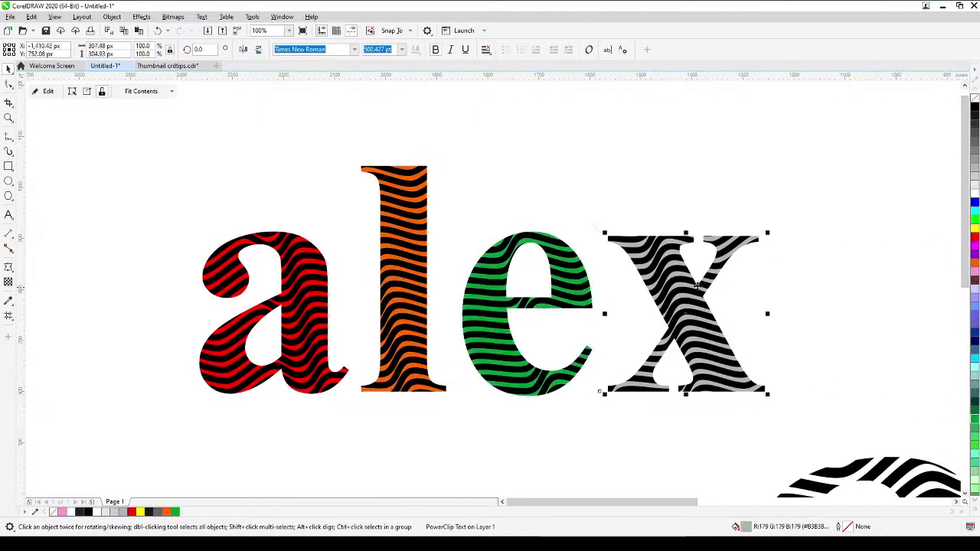
click(975, 264)
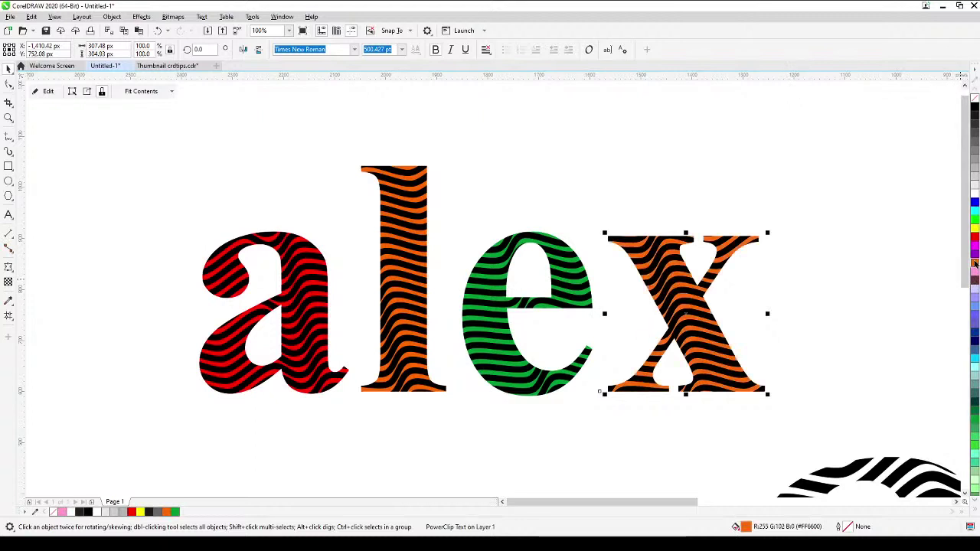
click(885, 248)
click(704, 305)
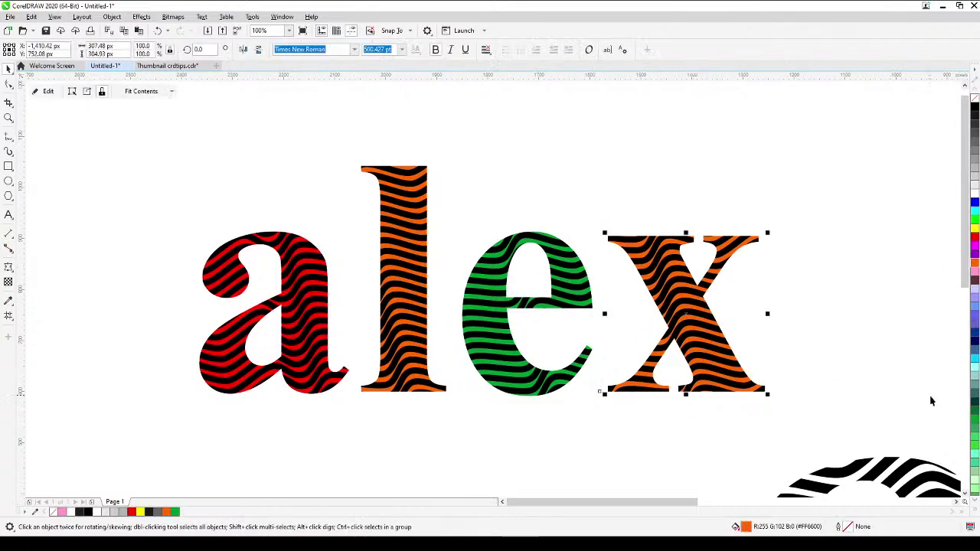
click(974, 352)
click(855, 341)
- Add a drop shadow falling down and to the right from all four letters of the name, with an opacity of 62
key(h)
drag(576, 297, 597, 318)
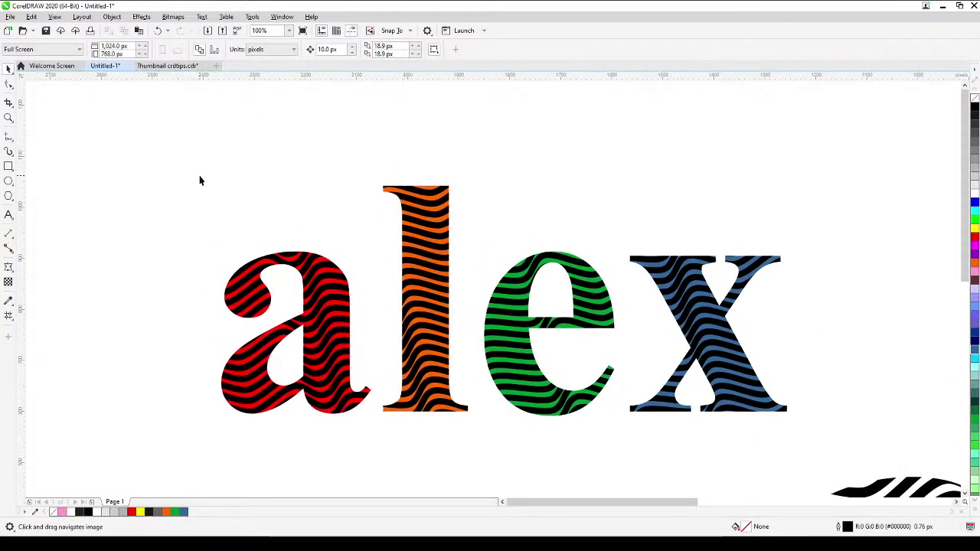
drag(199, 180, 756, 462)
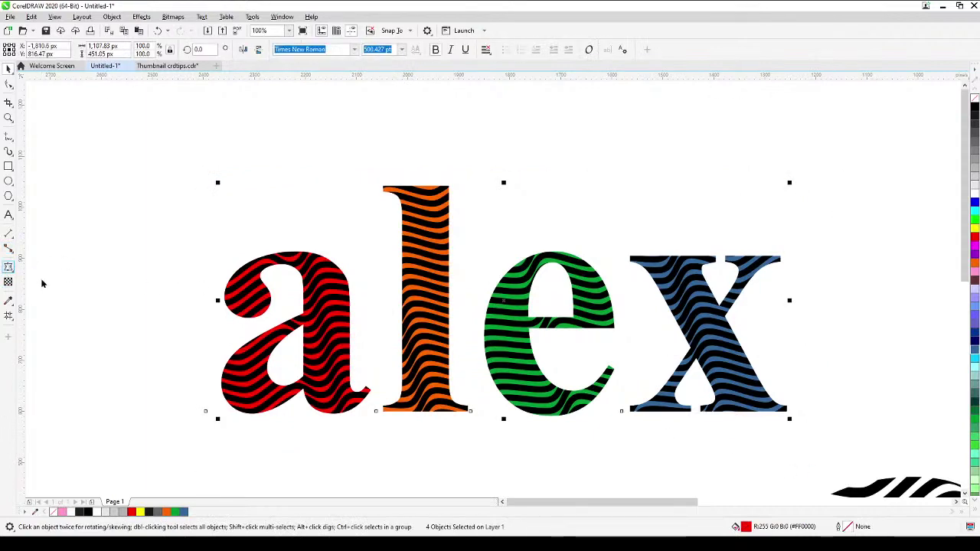
click(8, 266)
drag(503, 301, 603, 420)
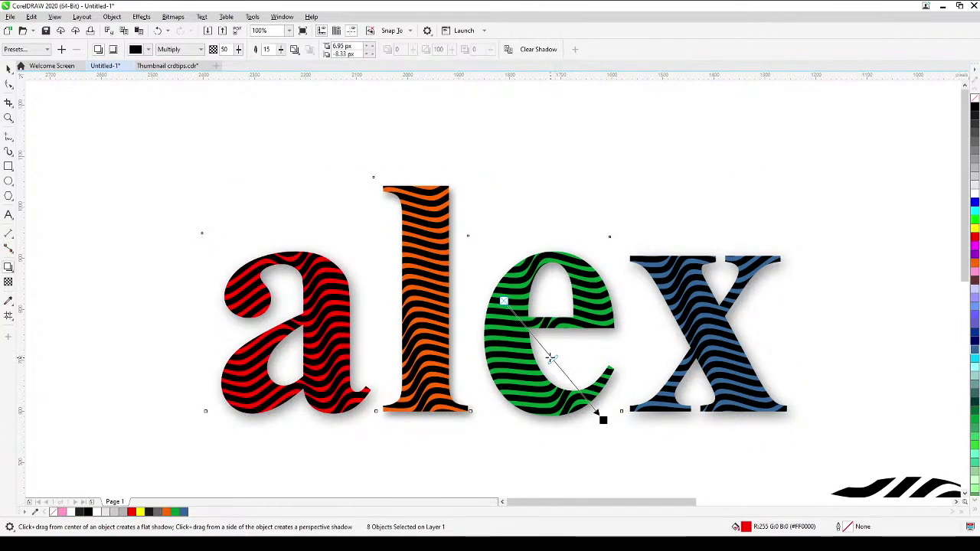
drag(550, 357, 564, 373)
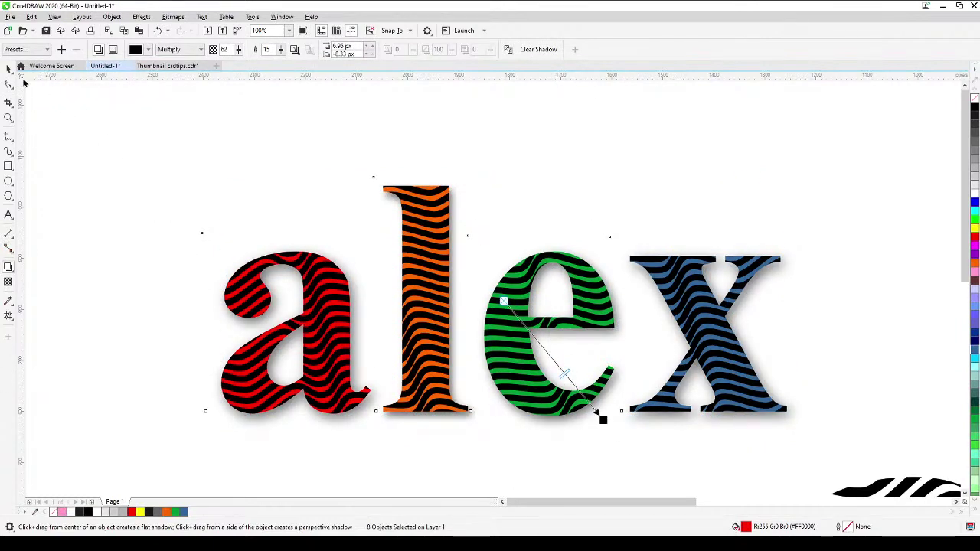
click(9, 70)
click(181, 197)
scroll(185, 204, down, 2)
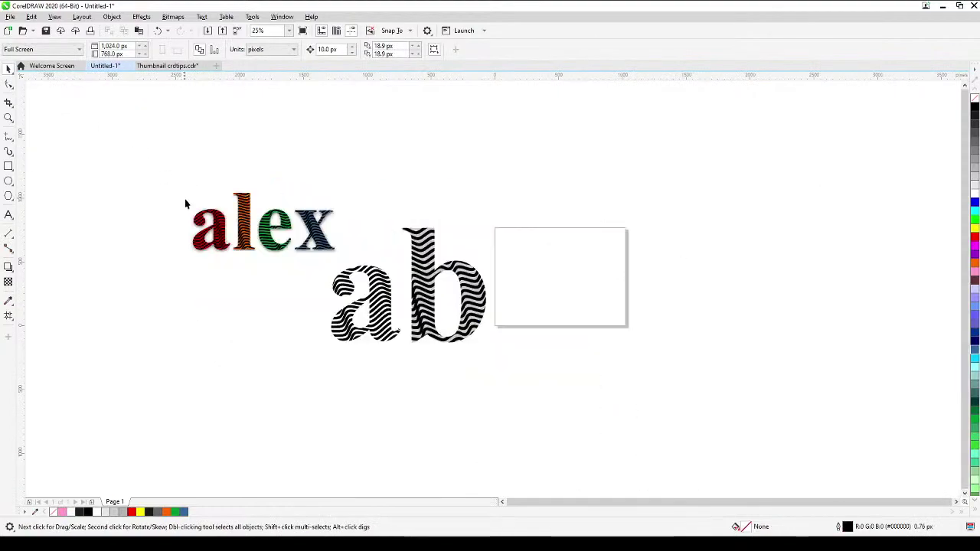
scroll(230, 206, up, 4)
scroll(247, 190, down, 3)
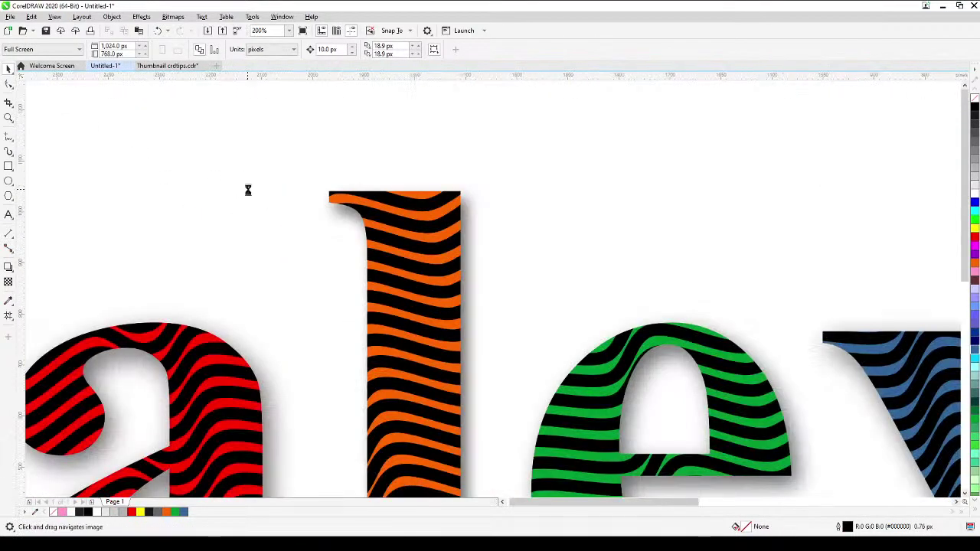
drag(255, 200, 349, 207)
scroll(349, 267, up, 2)
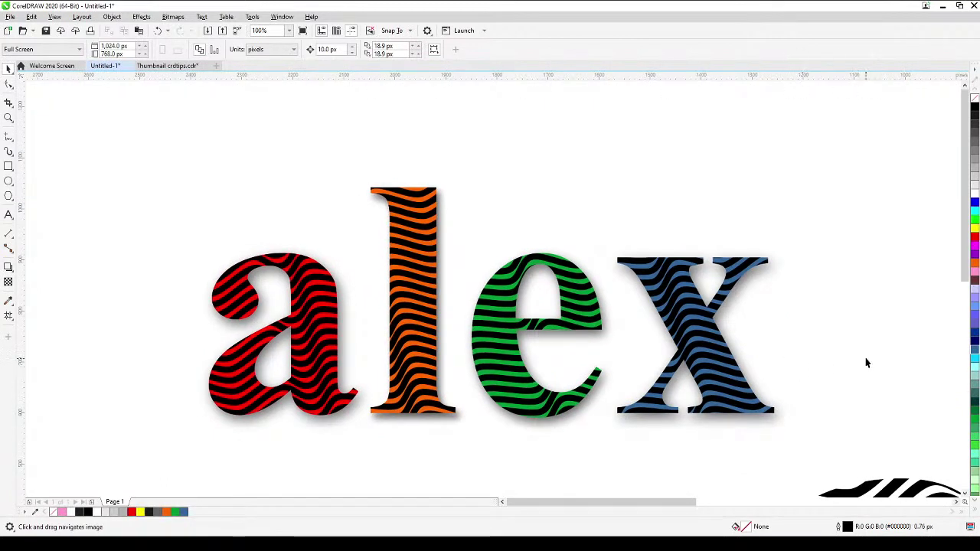